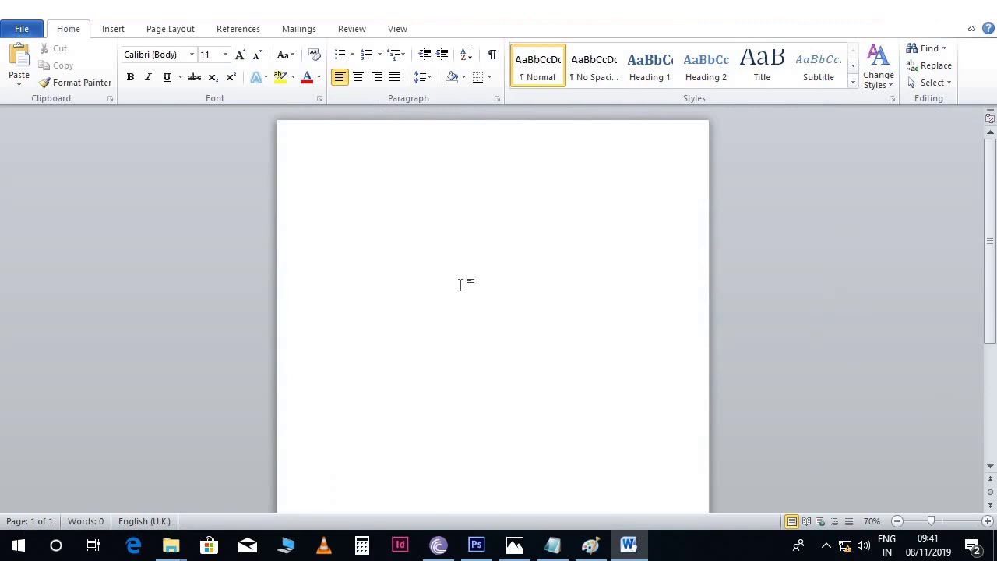
- Check the Letter/A4 paper sizes without changing them, then bring up the shapes gallery
click(156, 31)
click(203, 67)
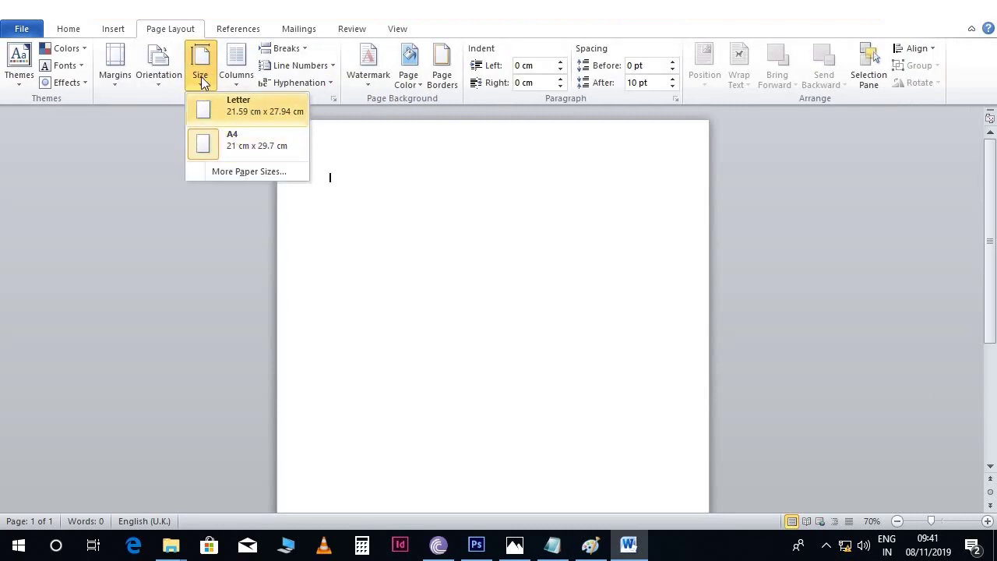
click(196, 62)
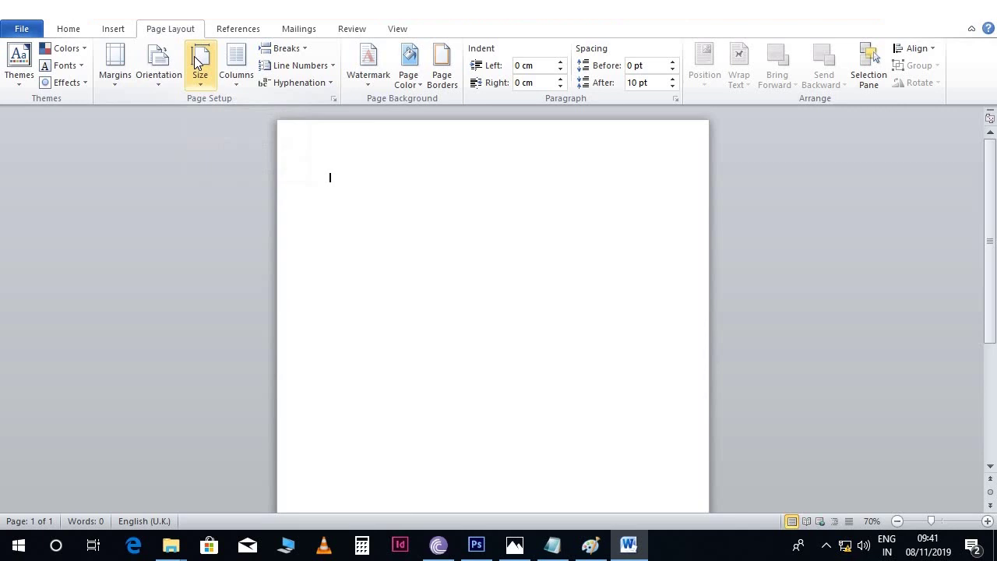
click(117, 31)
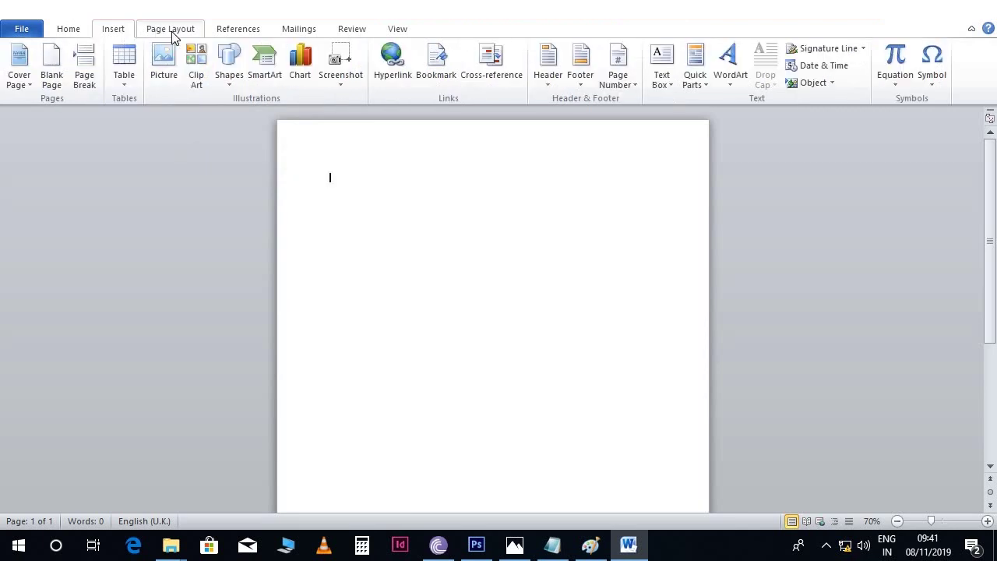
click(228, 60)
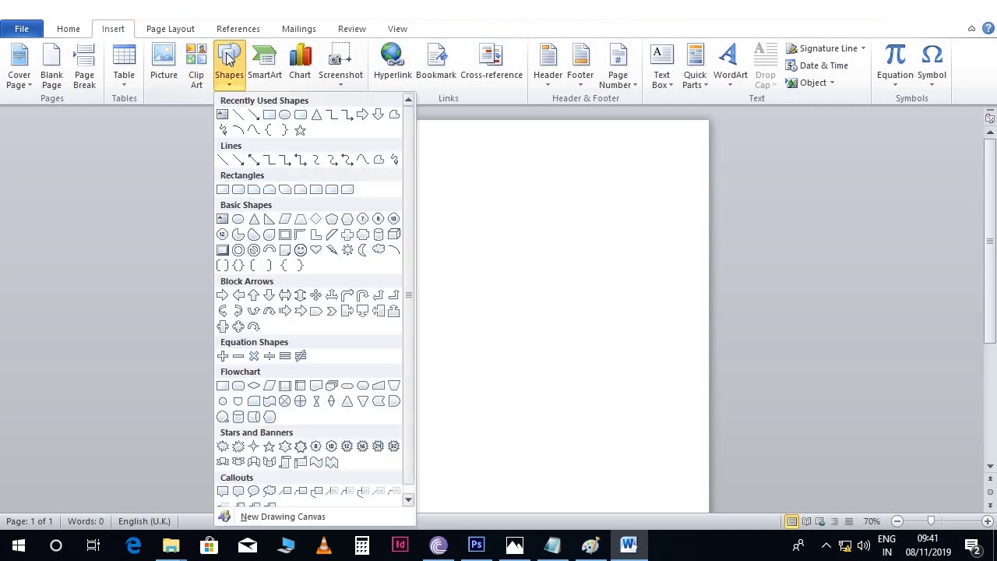
- Draw a wide 5.19 × 23.88 cm isosceles triangle, rotate it 180° and butt it against the page top
click(317, 117)
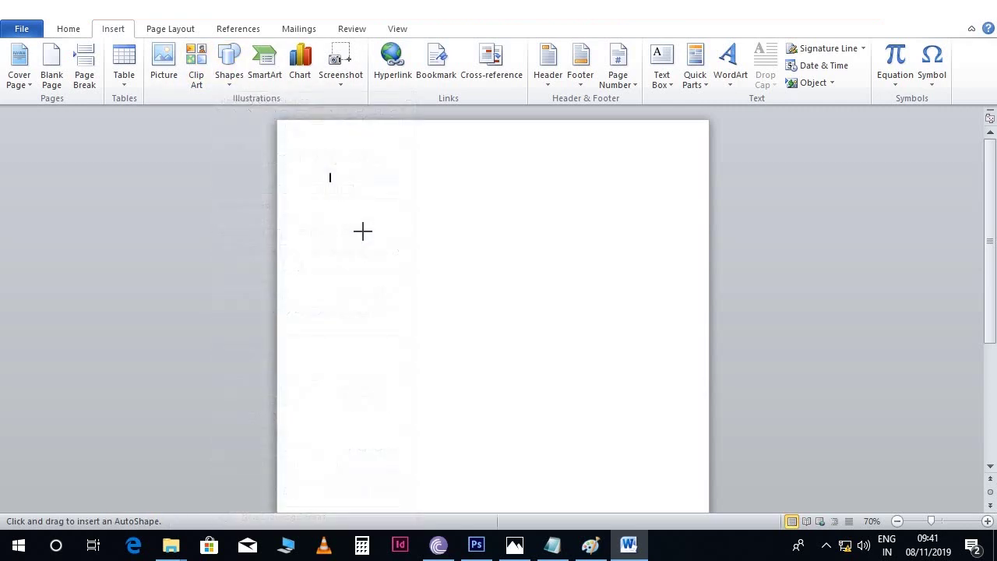
drag(362, 271, 811, 395)
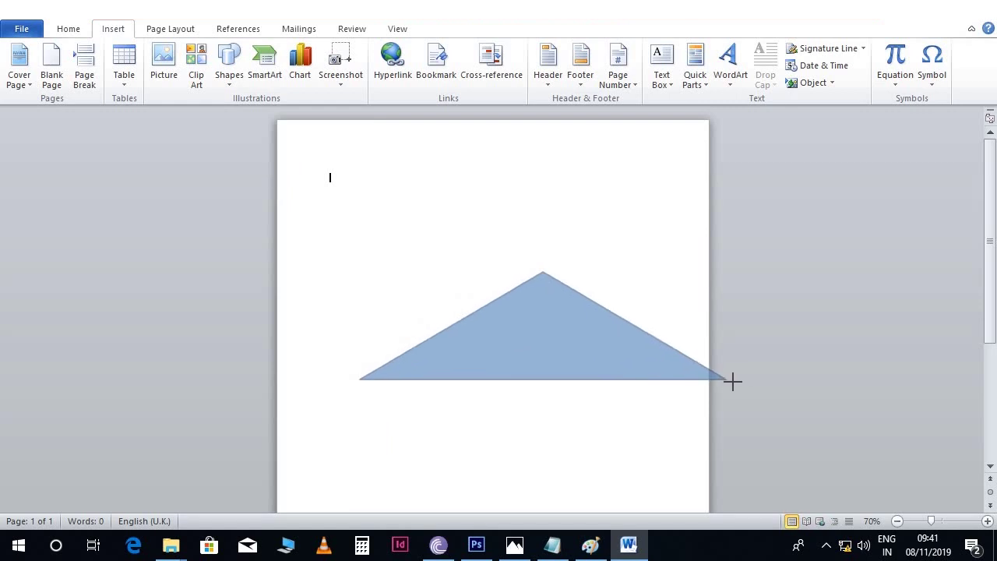
drag(811, 395, 852, 378)
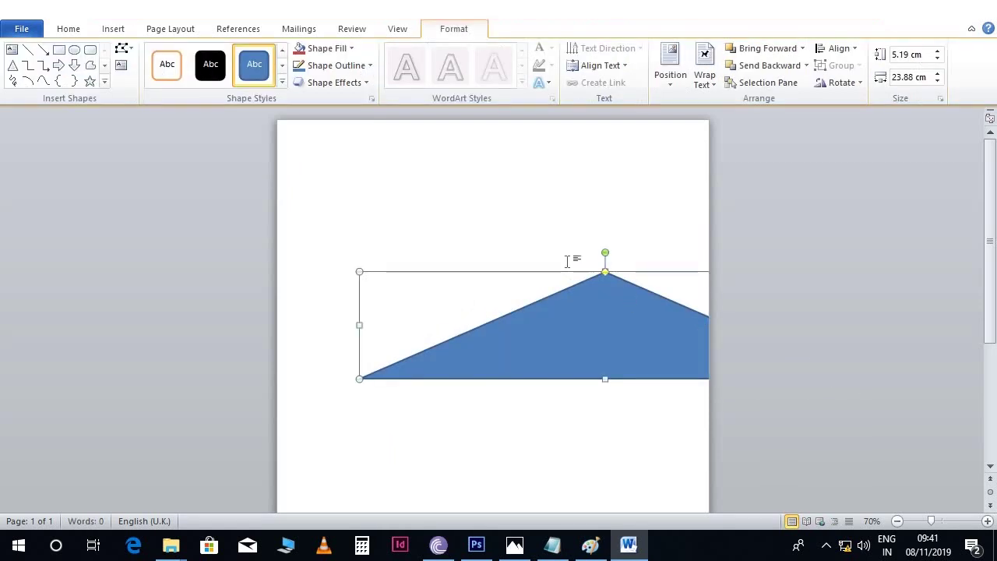
drag(604, 250, 612, 370)
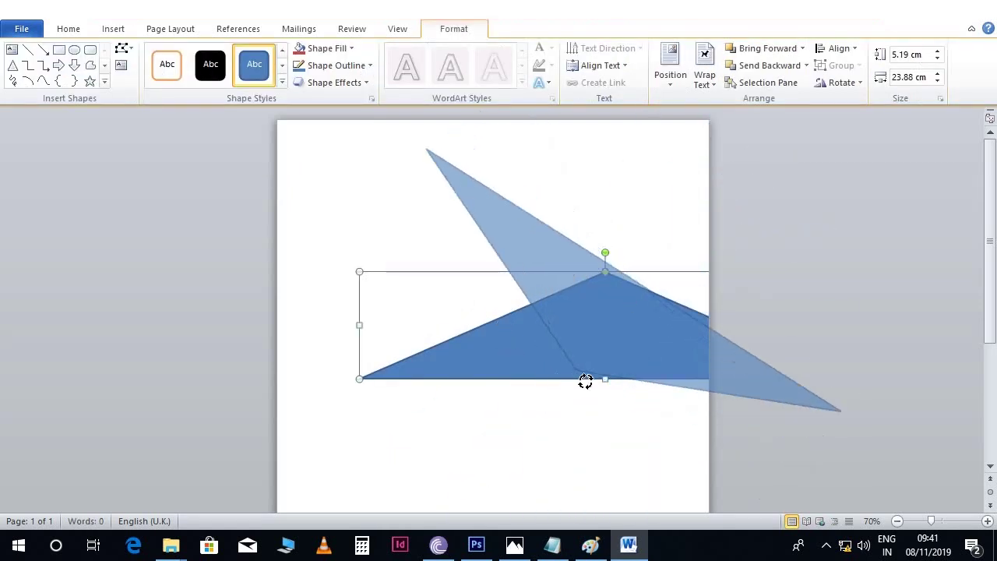
drag(612, 370, 645, 204)
mouse_move(499, 167)
mouse_down()
mouse_move(513, 148)
mouse_move(589, 159)
mouse_move(565, 153)
mouse_up()
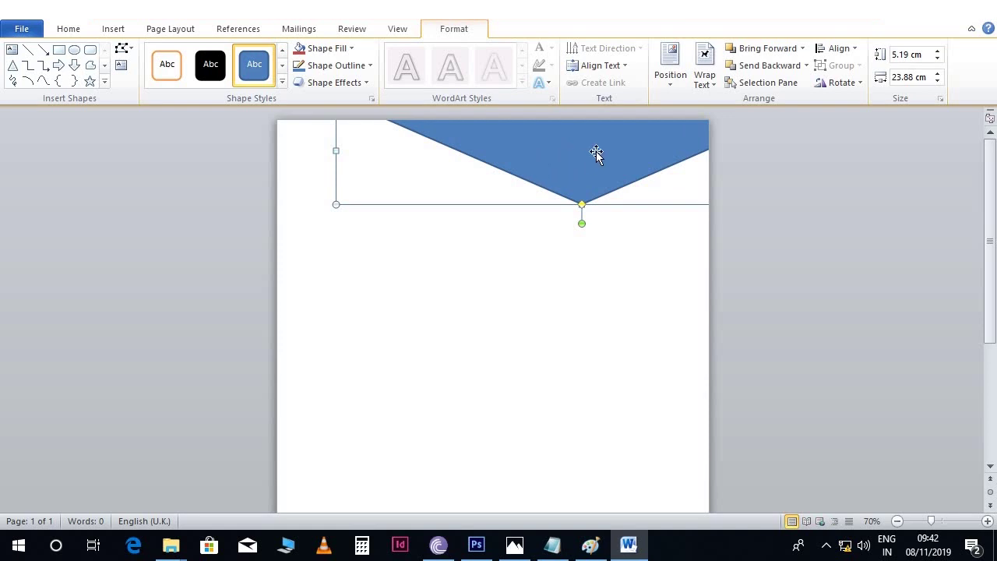
- Give the top triangle a dark grey fill and no outline
click(351, 49)
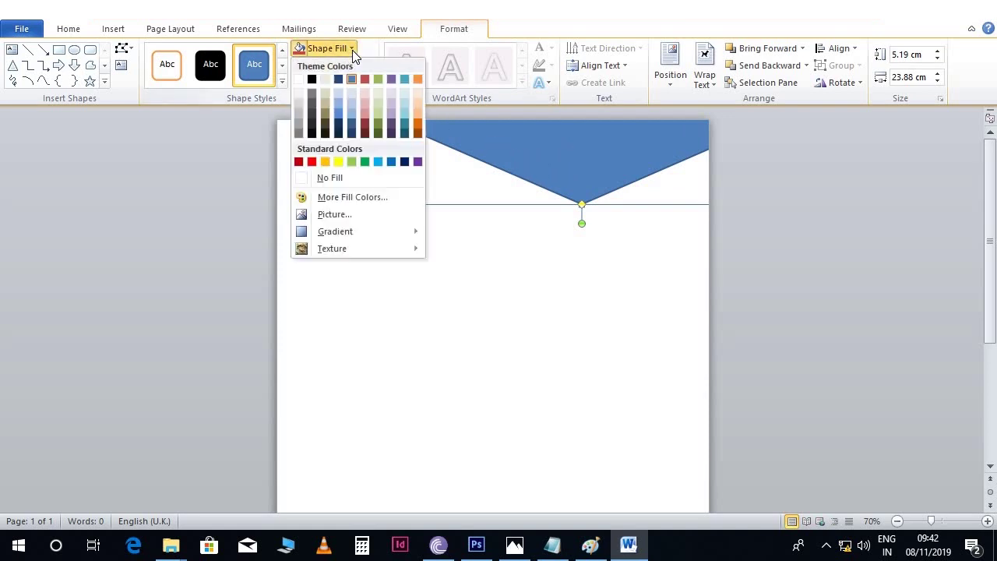
click(312, 109)
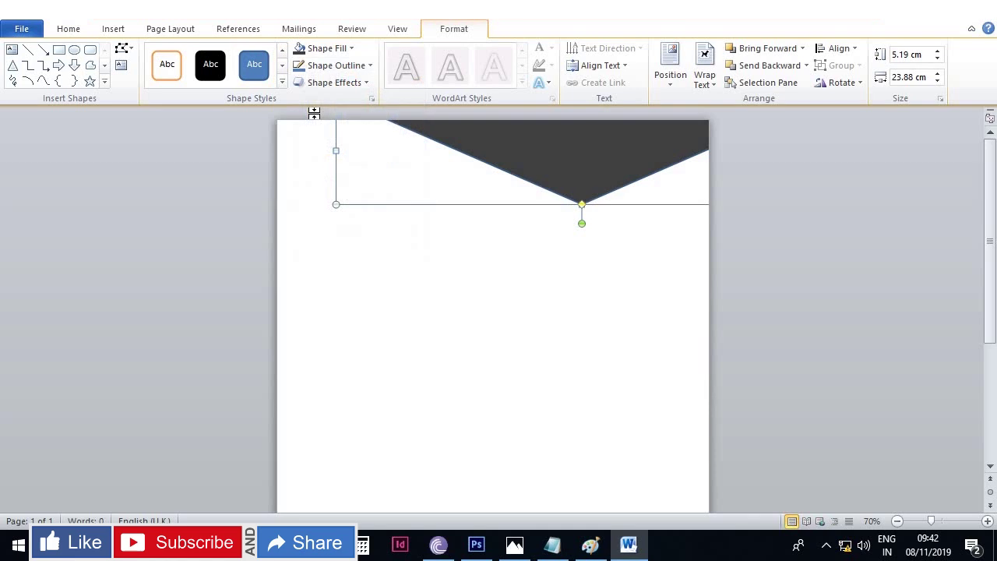
click(369, 66)
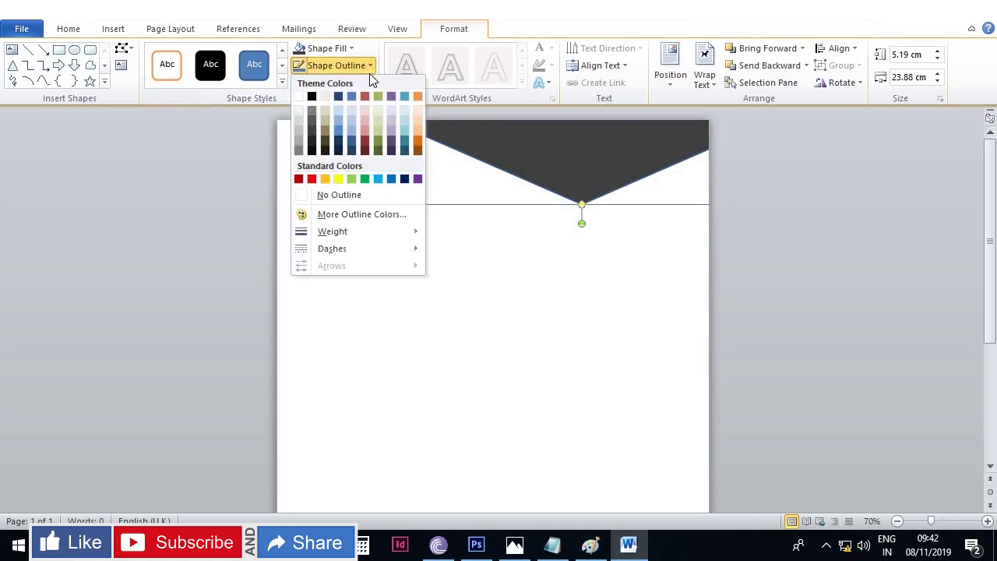
click(347, 192)
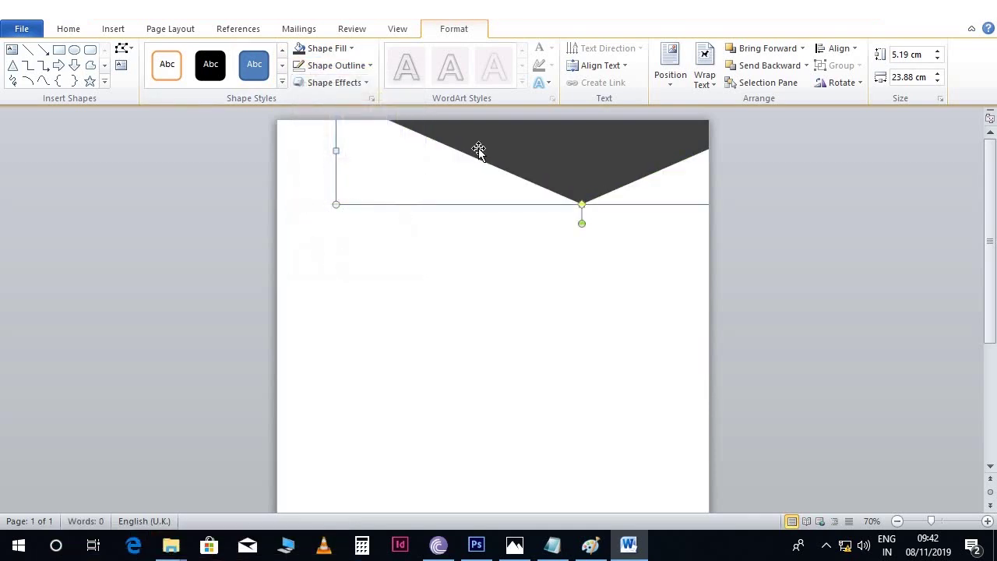
- Copy the triangle and place the duplicate slightly up and left of it
right_click(542, 168)
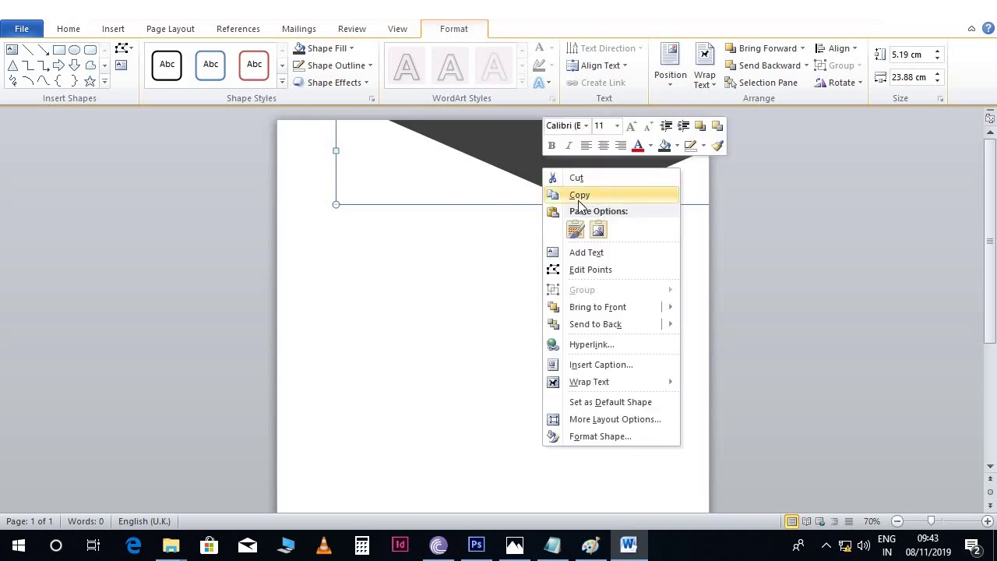
click(575, 229)
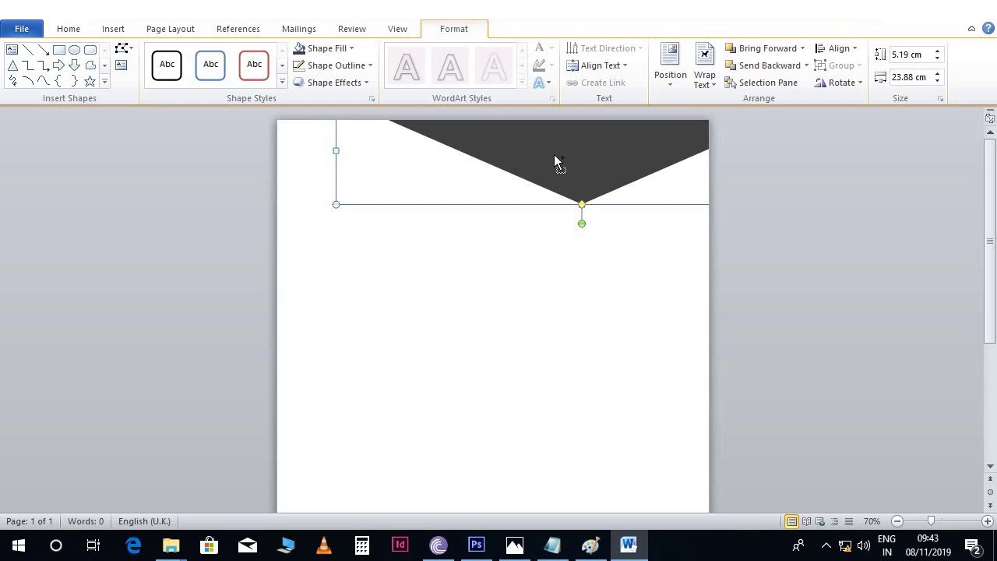
drag(555, 156, 539, 160)
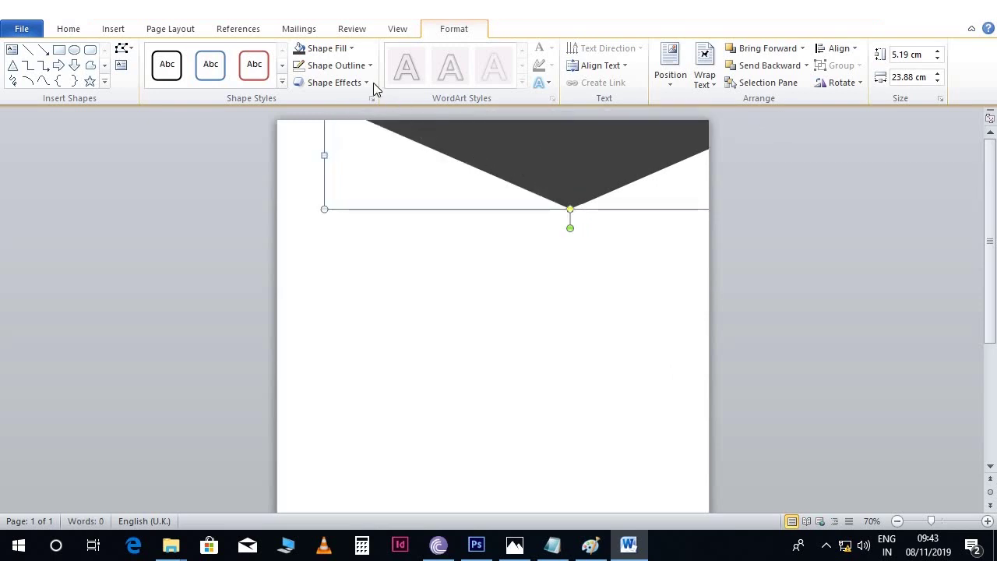
- Fill the duplicate triangle near-black and send it behind the grey one
click(349, 47)
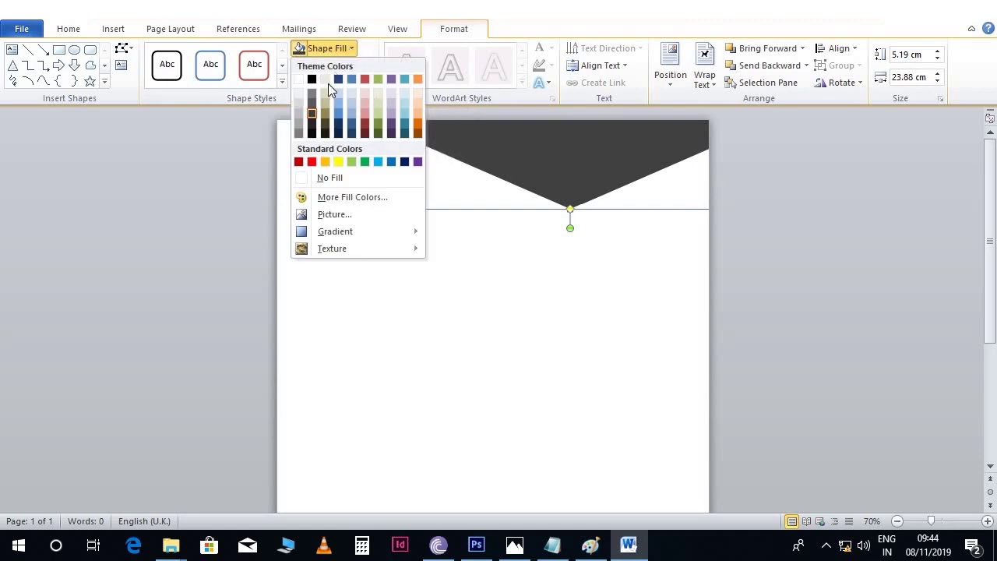
click(312, 124)
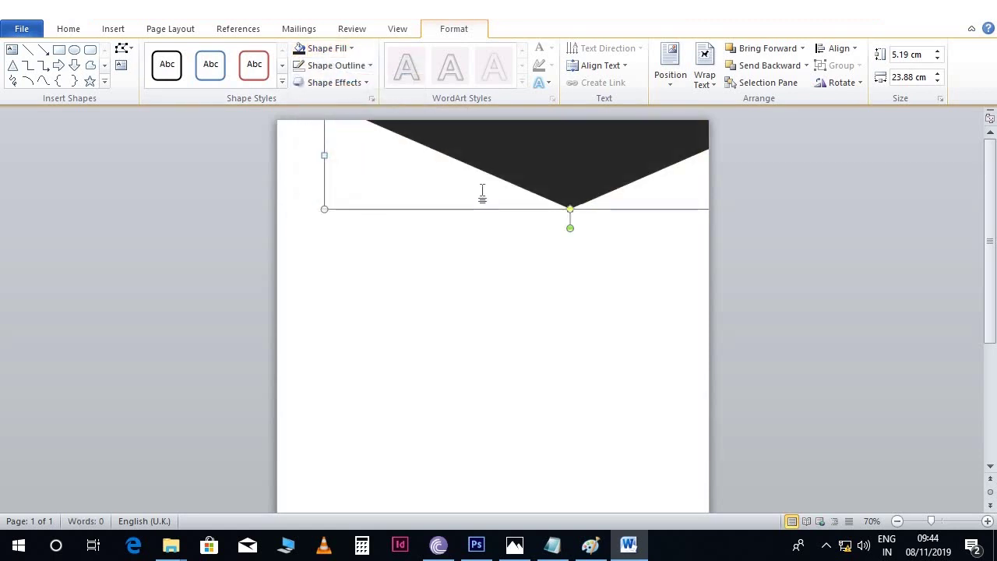
right_click(530, 167)
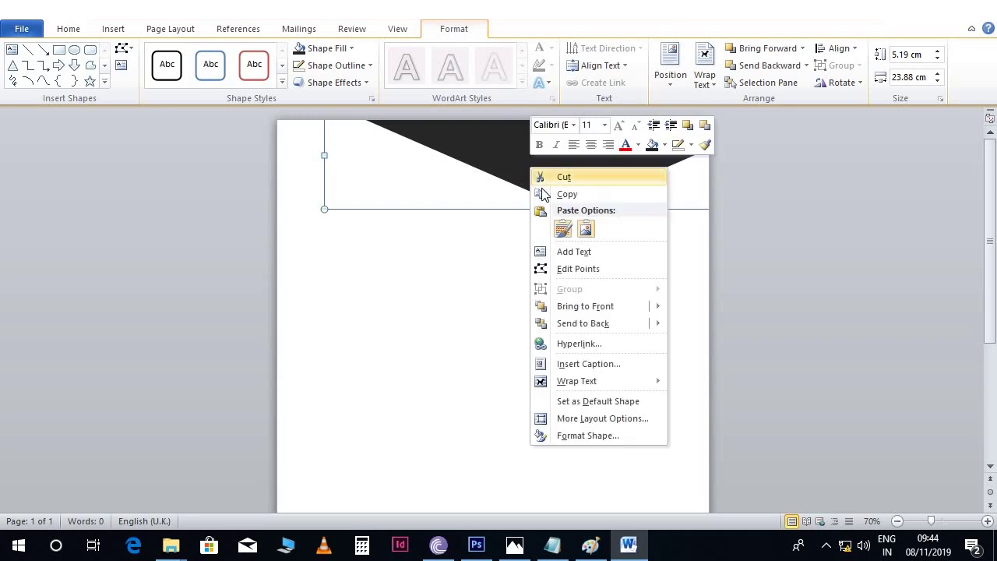
click(583, 323)
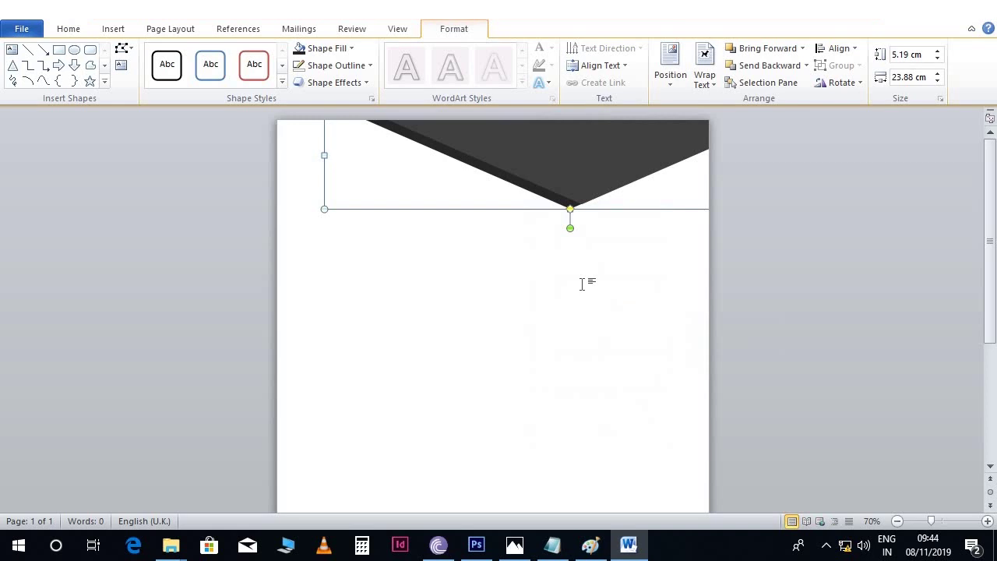
- Nudge the near-black triangle so it forms a dark edge along the page's top
key(Right)
key(Right)
key(Up)
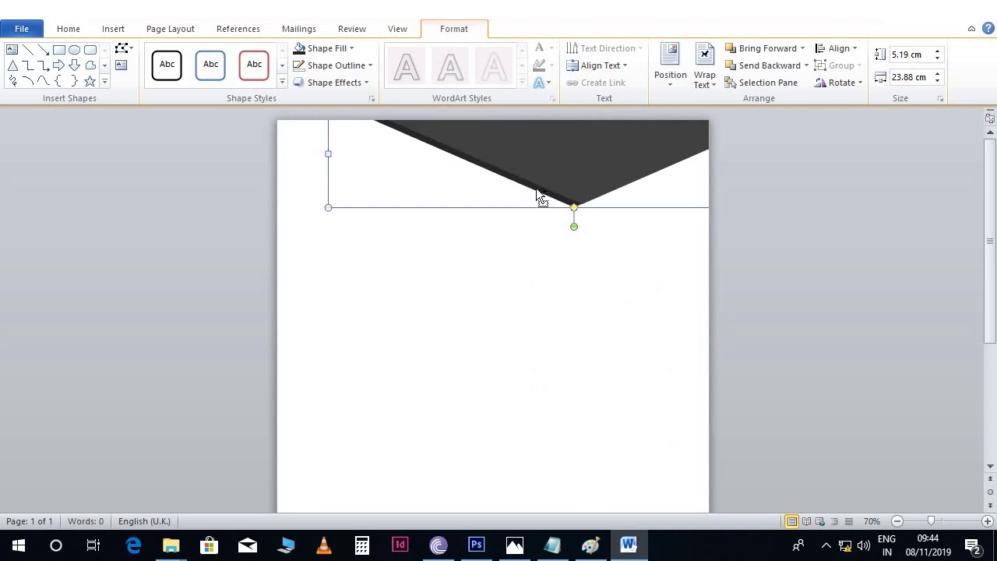
drag(531, 190, 508, 199)
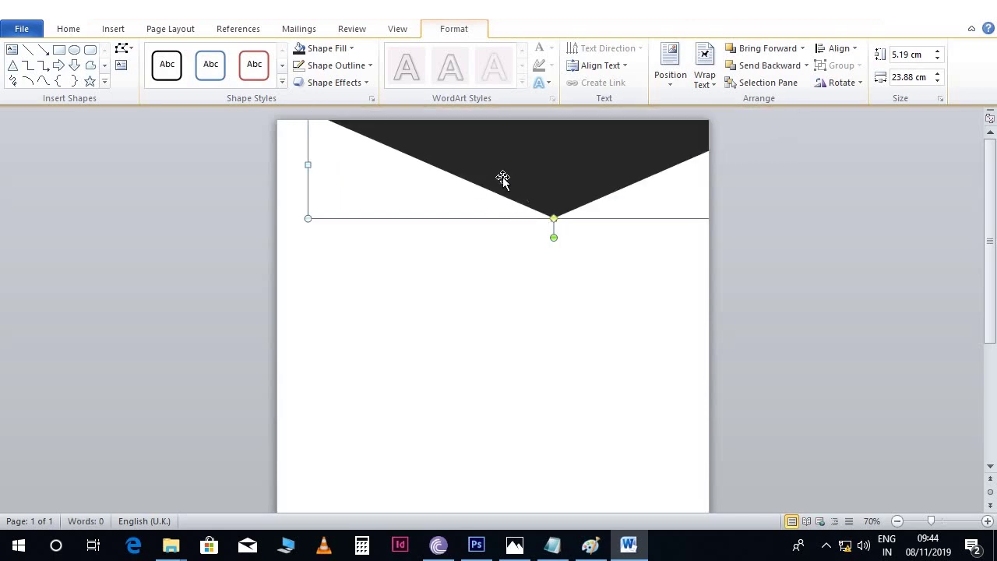
click(355, 49)
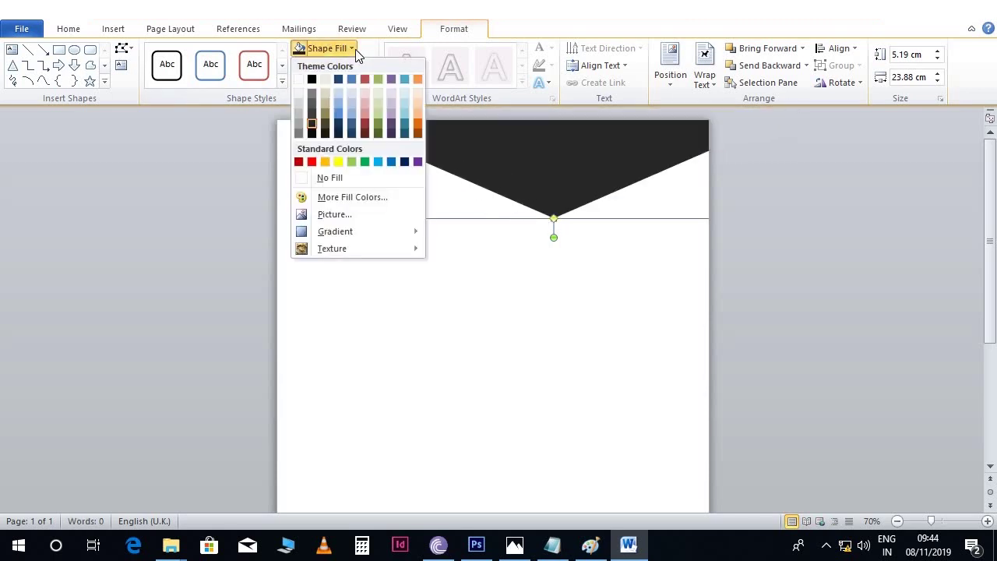
- Fill the triangle light blue and send it behind the dark triangles
click(380, 162)
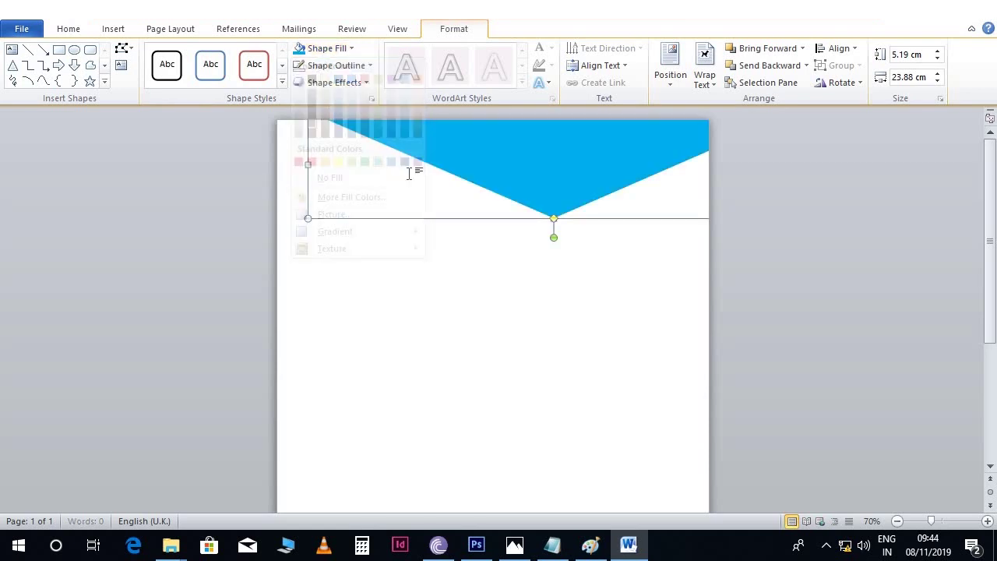
right_click(485, 161)
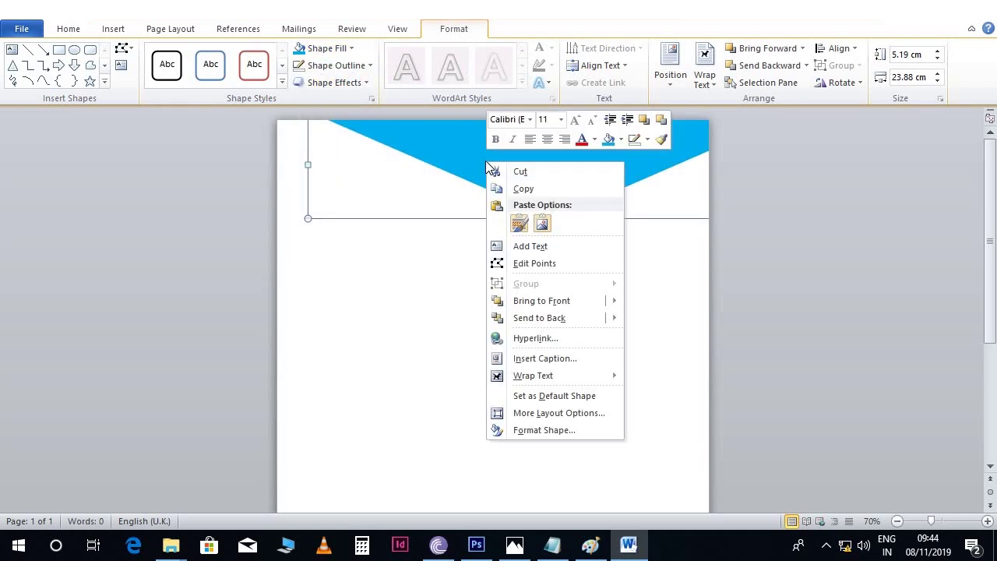
click(534, 317)
- Tilt the blue triangle slightly and nudge it up-right so a blue diagonal stripe shows
key(Up)
drag(555, 238, 560, 239)
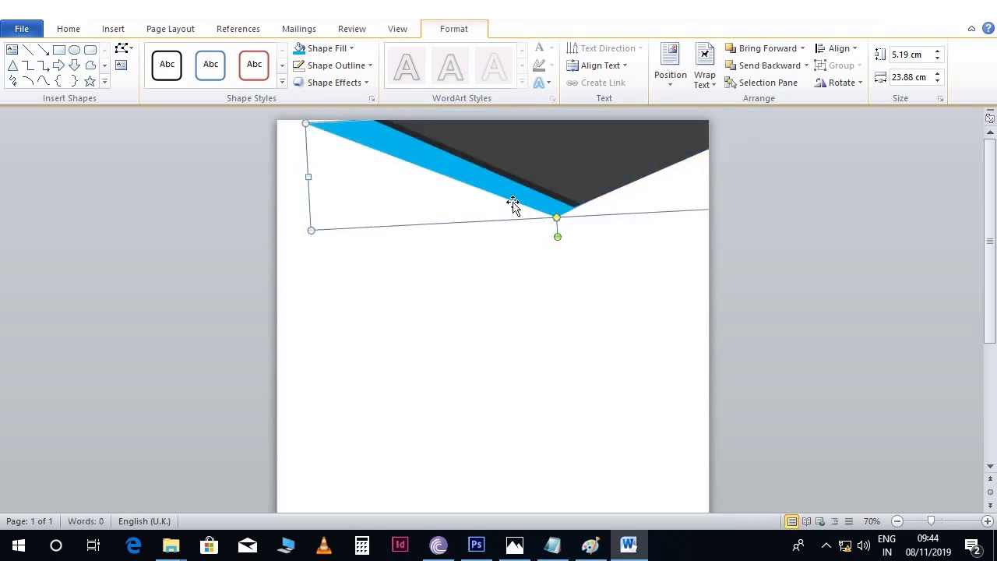
key(Up)
key(Right)
key(Up)
key(Right)
key(Right)
key(Right)
key(Right)
key(Up)
key(Right)
key(Up)
key(Right)
key(Up)
key(Right)
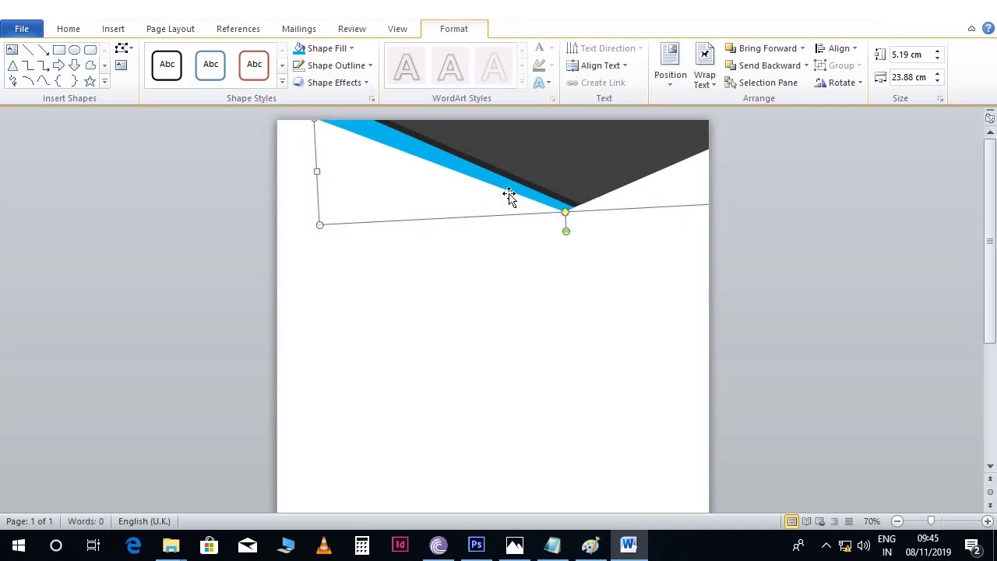
key(Right)
key(Up)
click(592, 256)
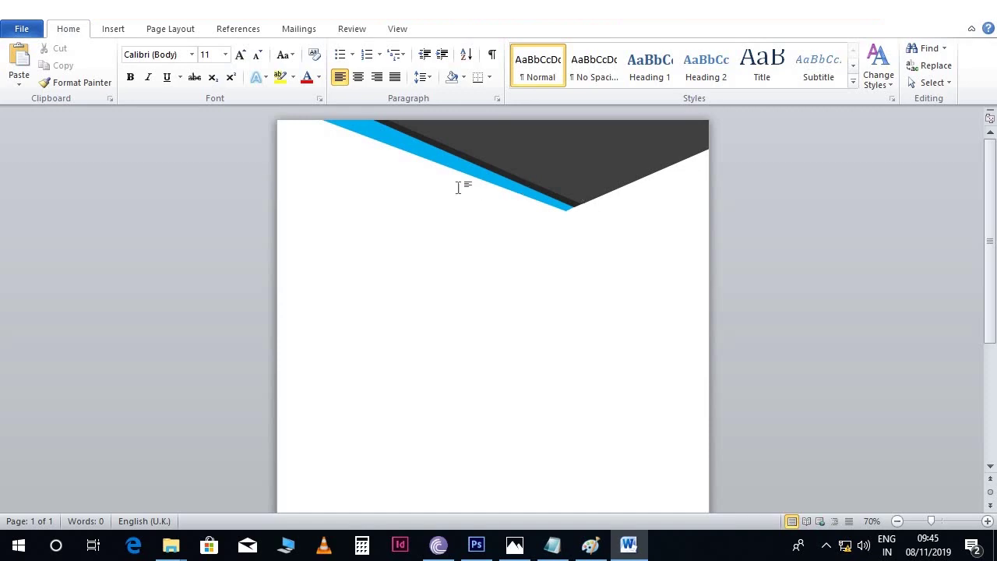
- Draw a new small triangle, rotate it and place it in the page's top-right corner
click(113, 29)
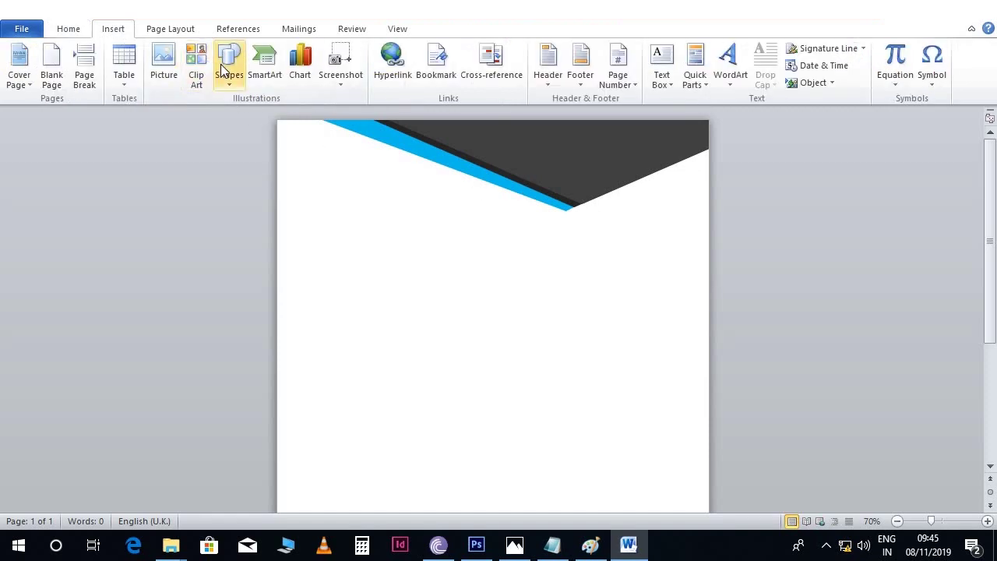
click(224, 71)
click(316, 116)
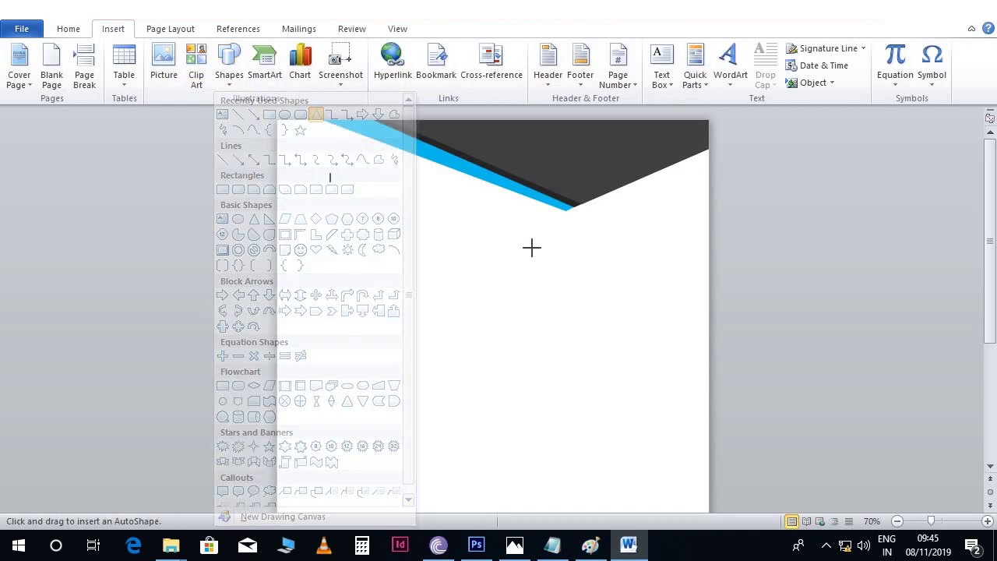
drag(533, 266, 702, 365)
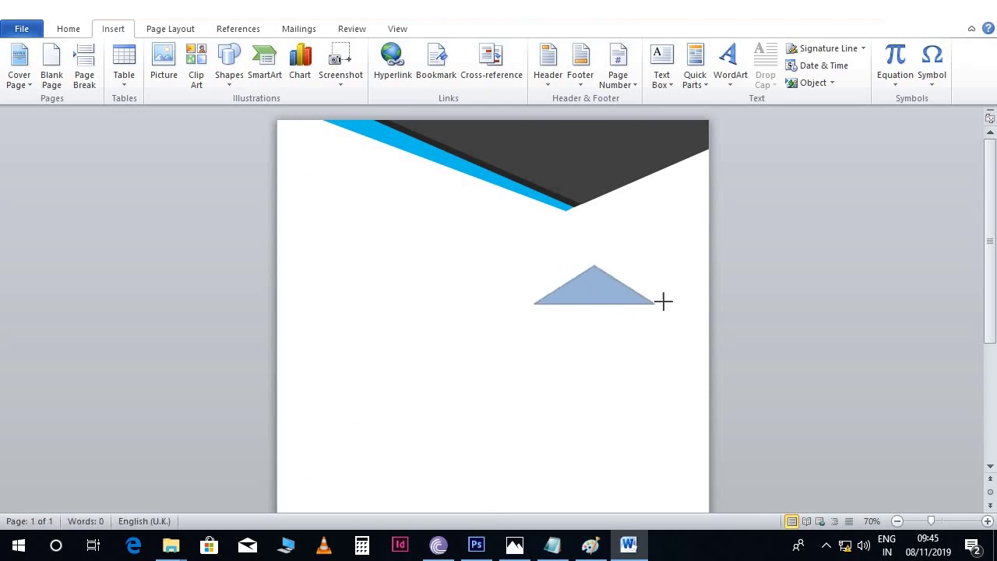
drag(618, 246, 569, 315)
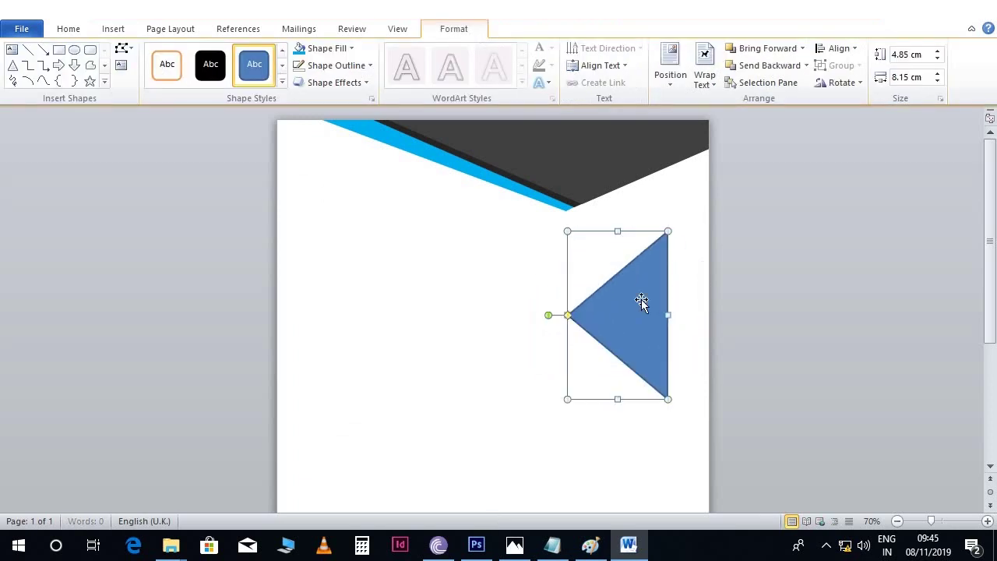
drag(654, 334, 697, 200)
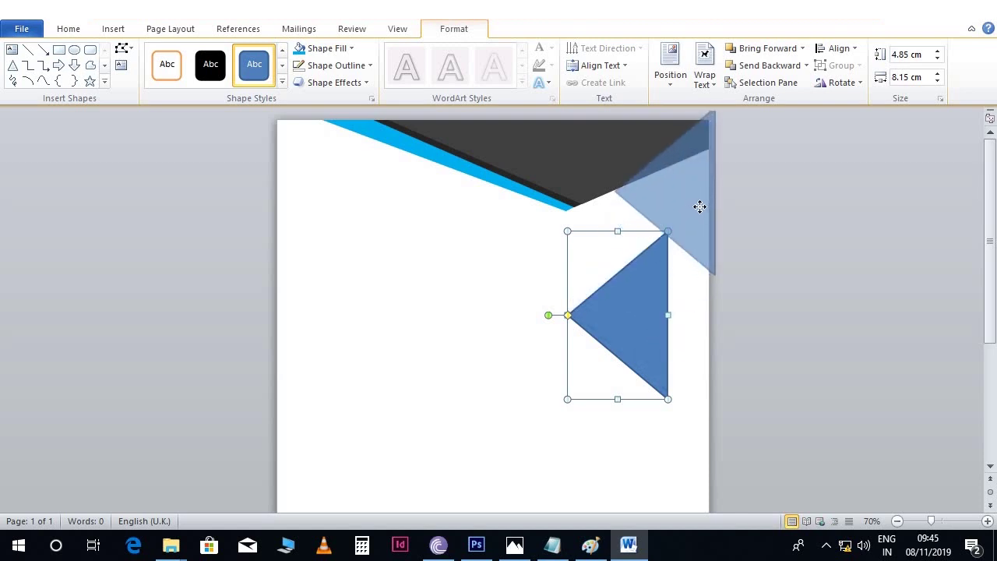
drag(697, 200, 672, 208)
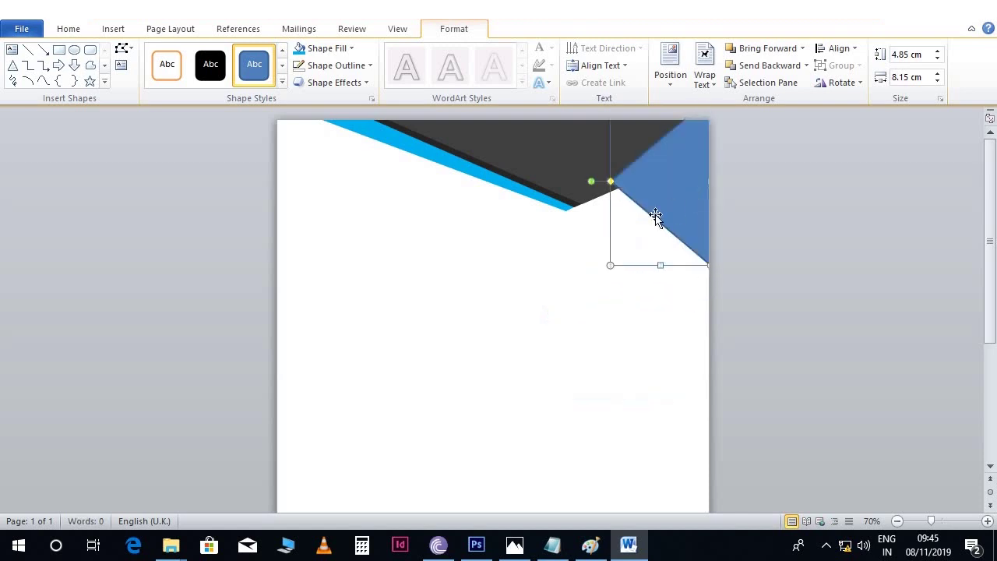
- Send the corner triangle behind the dark shape and widen it to 7.7 cm
right_click(667, 195)
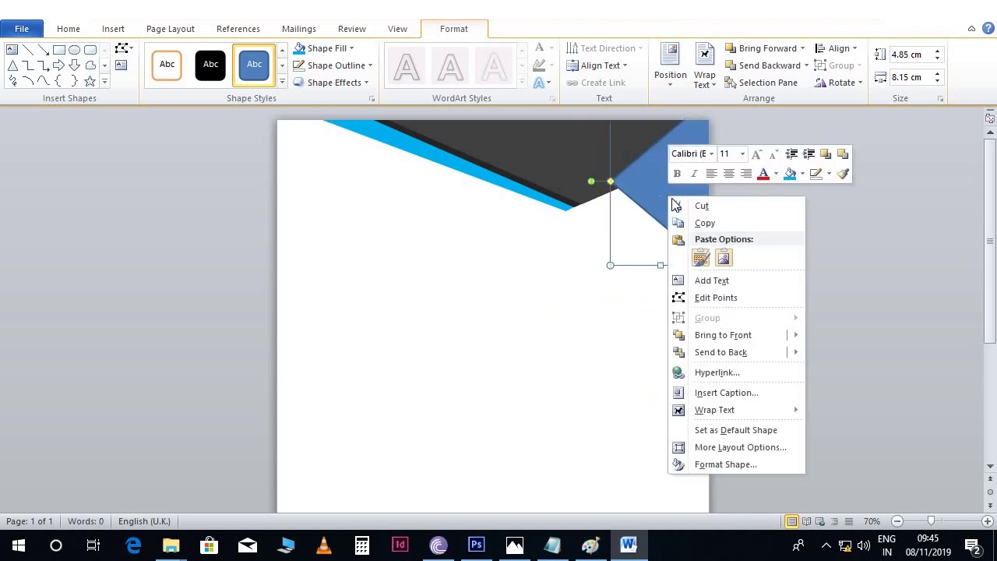
click(719, 347)
drag(674, 218, 676, 204)
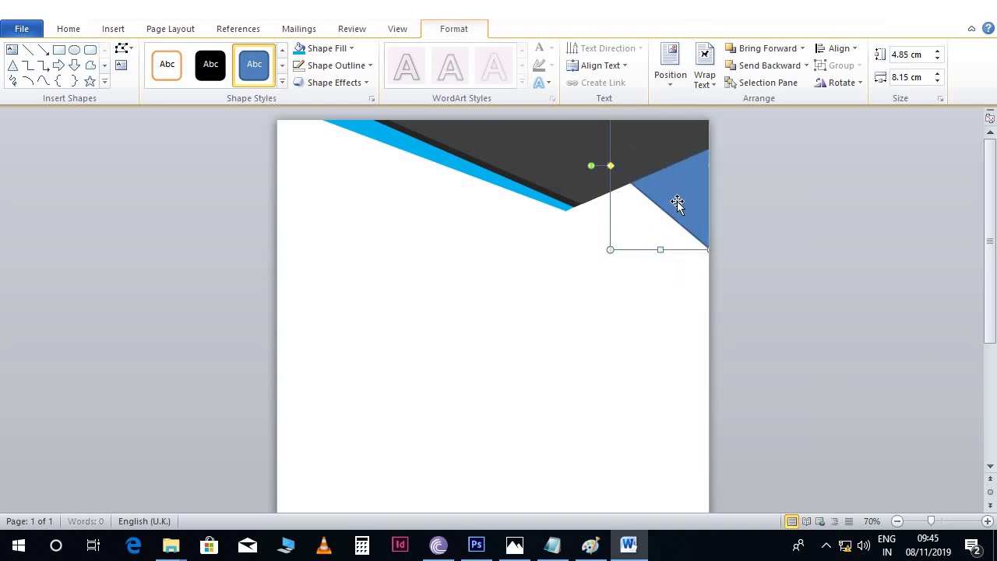
drag(709, 166, 760, 156)
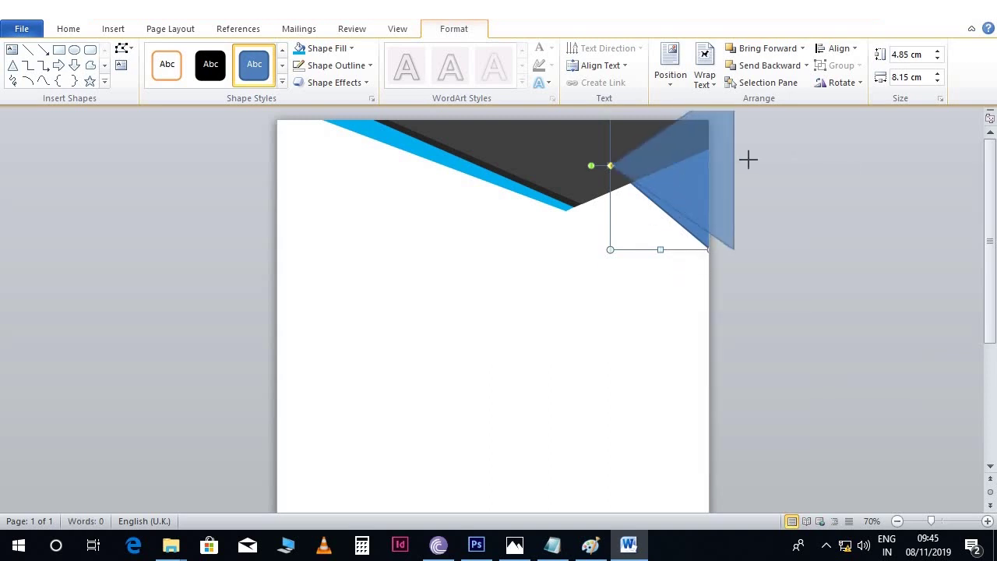
drag(712, 187, 661, 182)
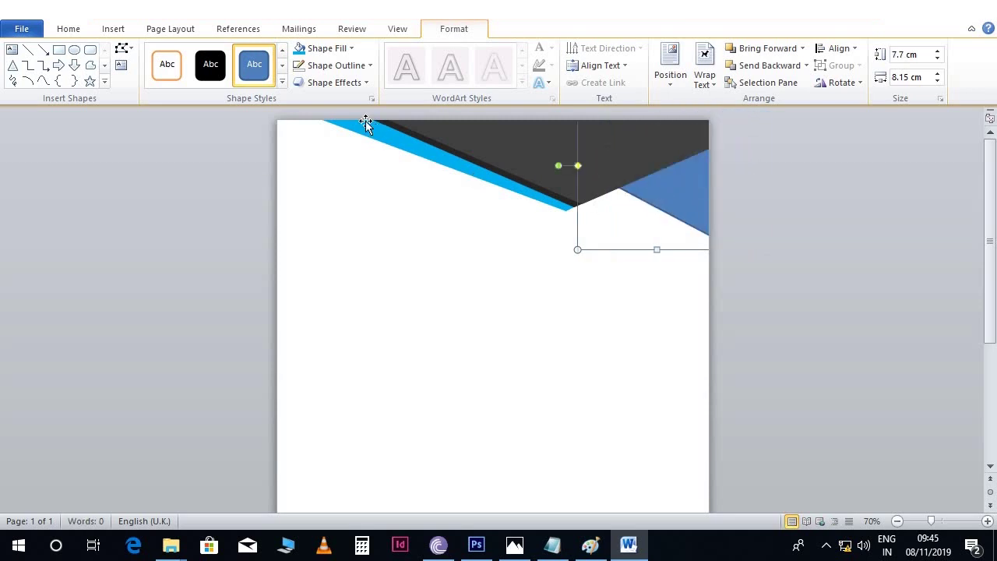
- Give the corner triangle a bright cyan fill with no outline
click(300, 51)
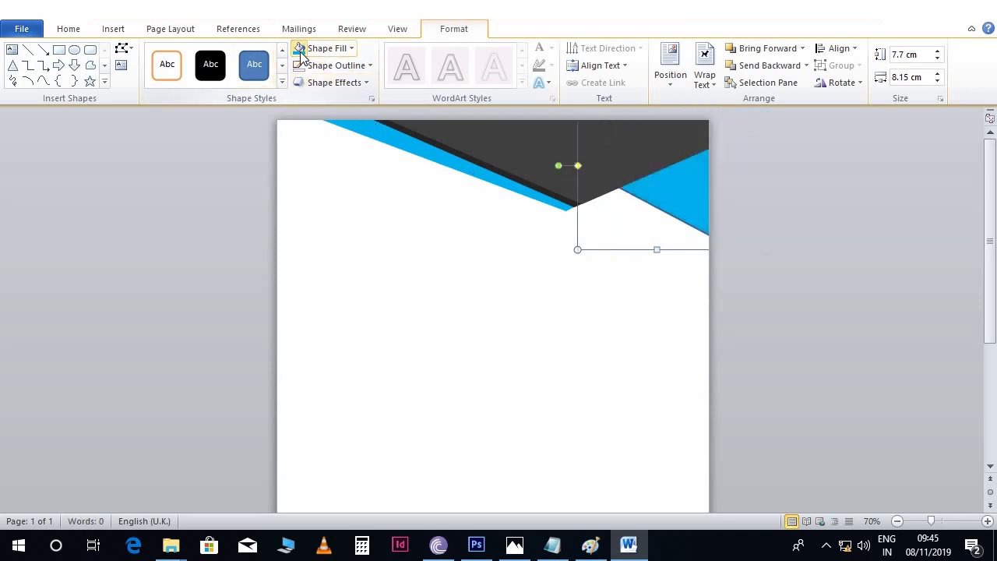
click(340, 68)
click(352, 197)
click(517, 214)
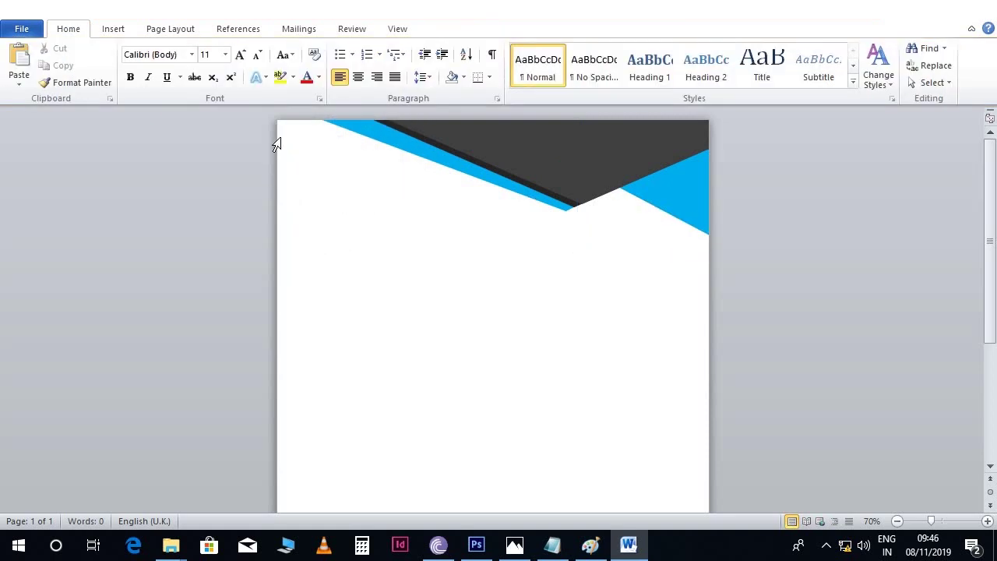
click(120, 29)
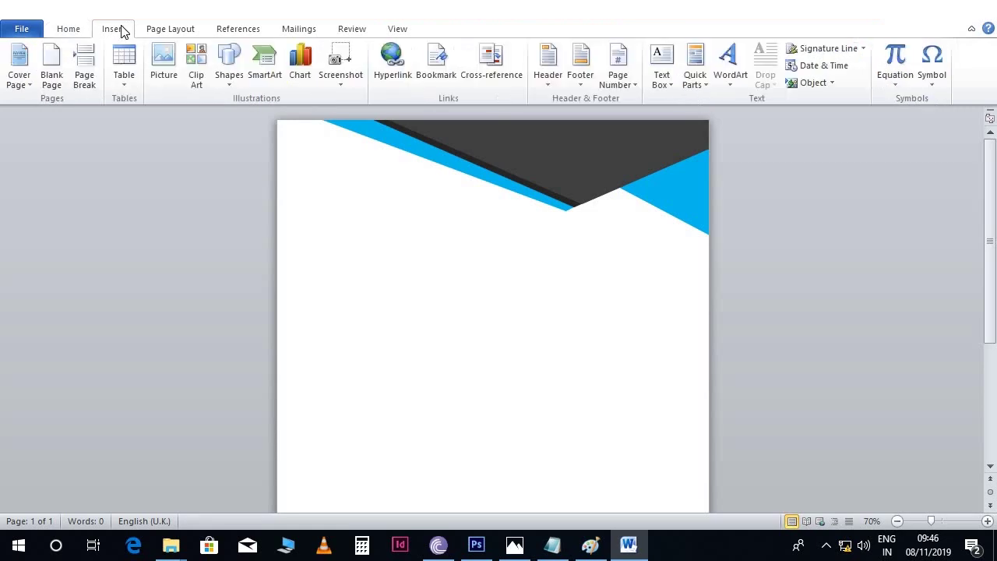
- Draw another triangle, rotate it 90° and widen it in the page's top-left corner
click(234, 76)
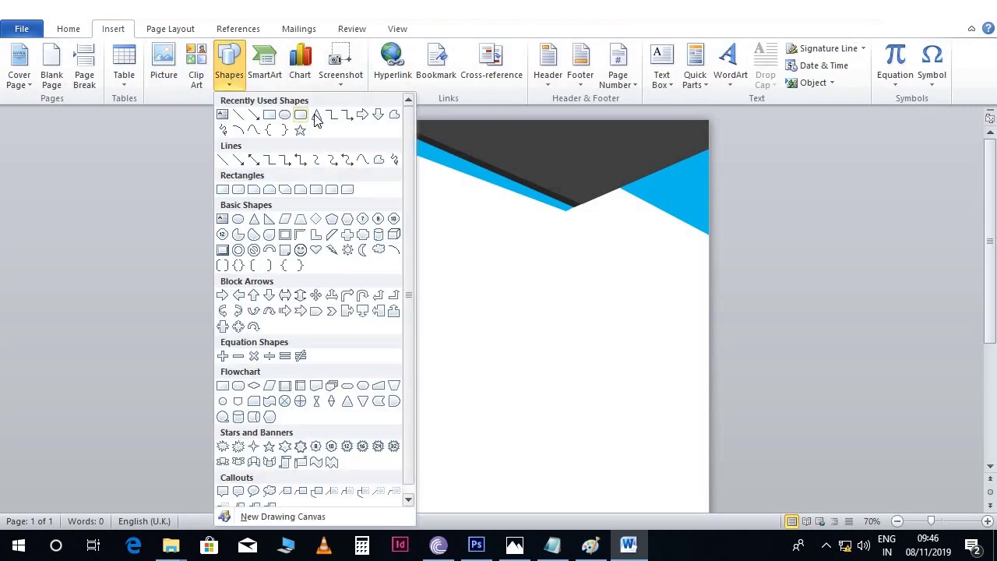
click(319, 111)
drag(292, 206, 458, 294)
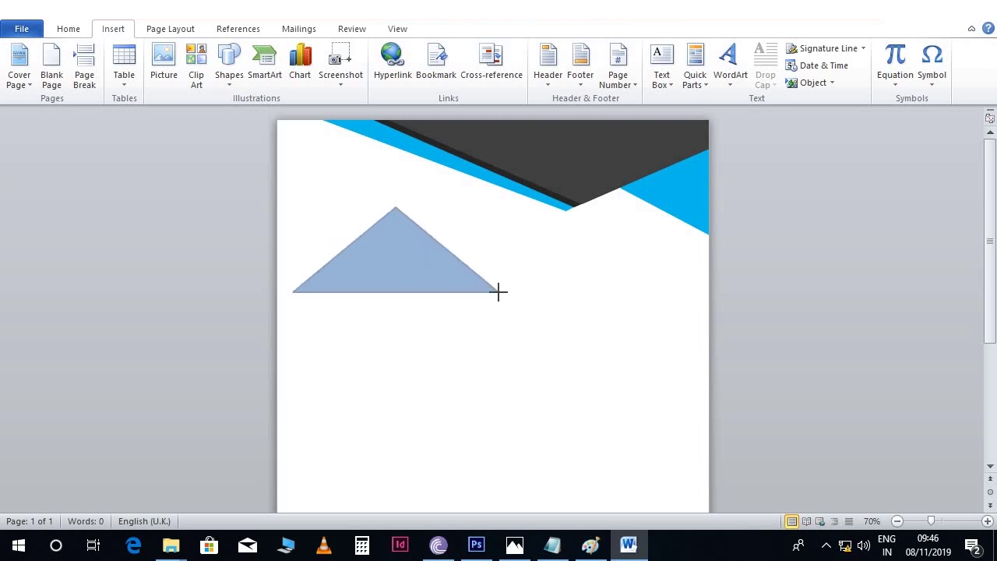
drag(457, 294, 505, 299)
drag(398, 187, 471, 229)
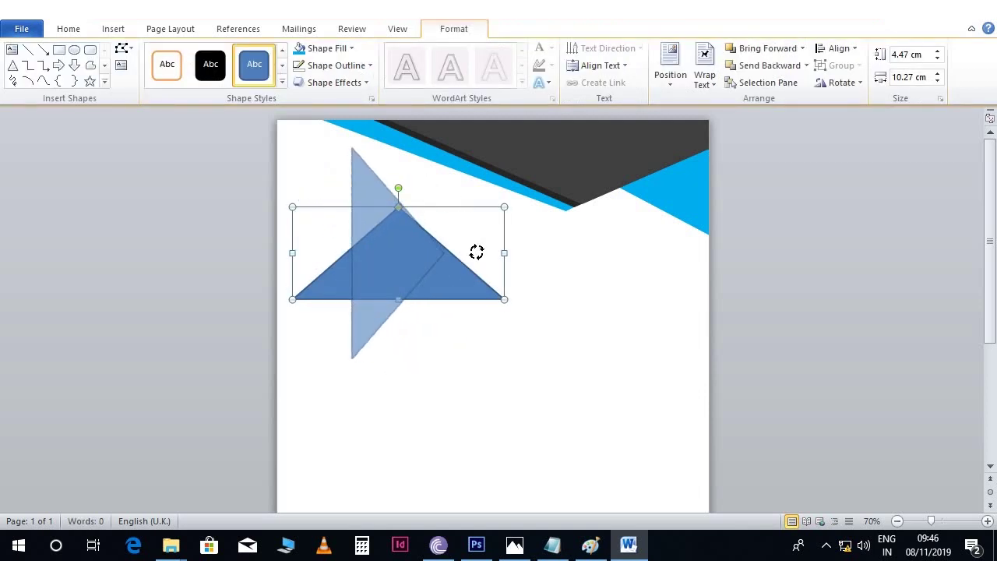
drag(471, 229, 476, 251)
drag(379, 221, 326, 138)
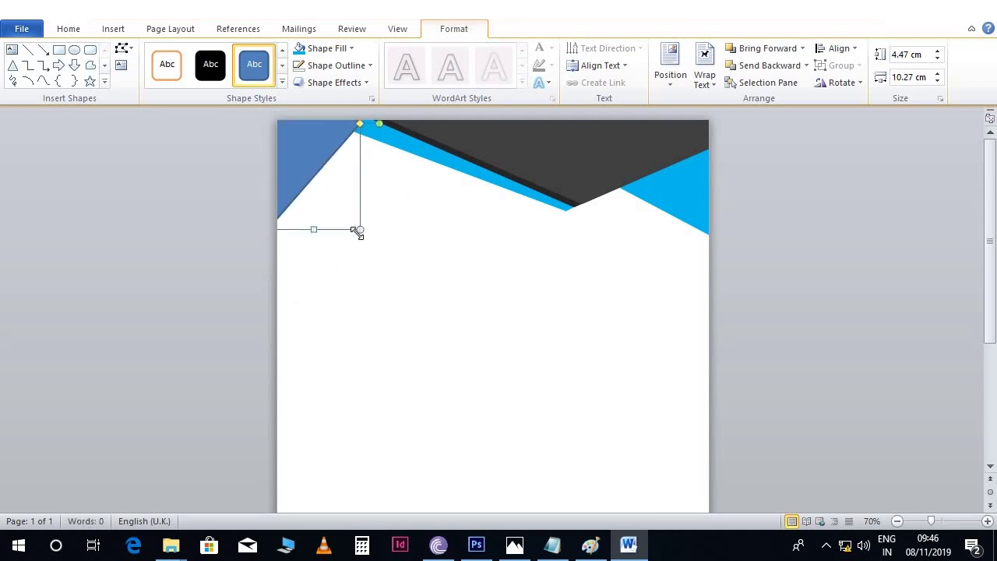
drag(357, 232, 443, 235)
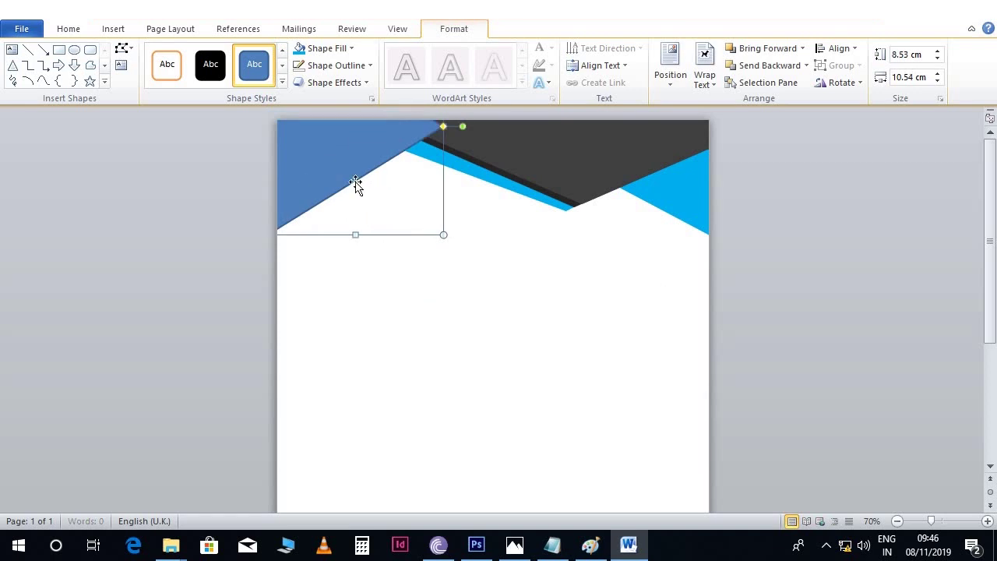
drag(330, 174, 323, 163)
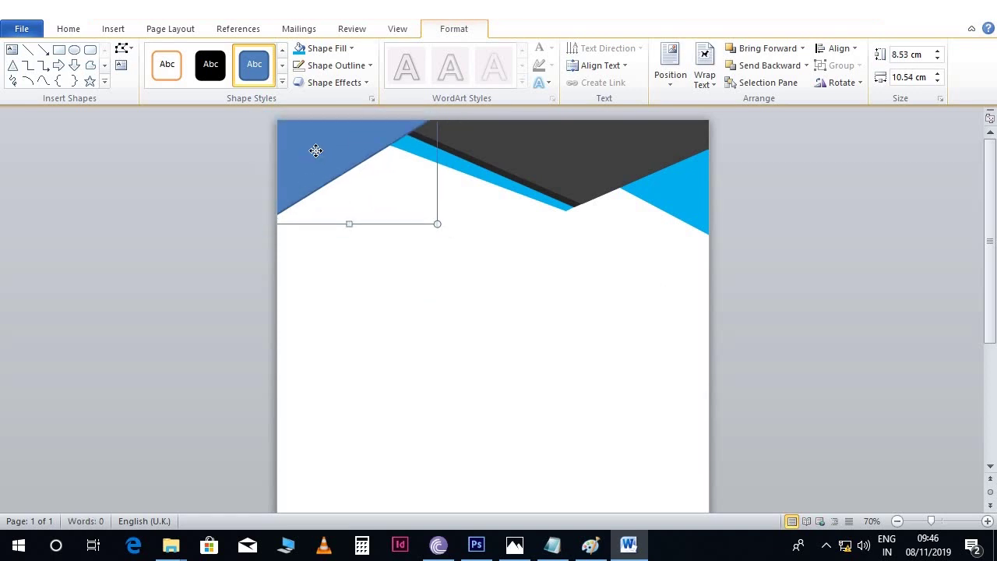
- Send the top-left triangle behind the cyan stripe with a light grey fill and no outline
right_click(315, 150)
click(371, 302)
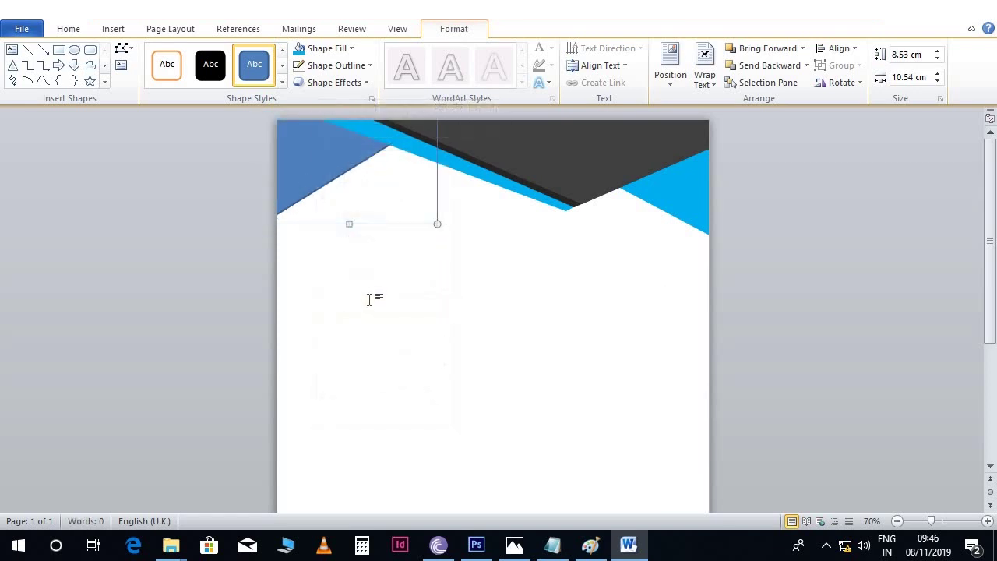
click(351, 48)
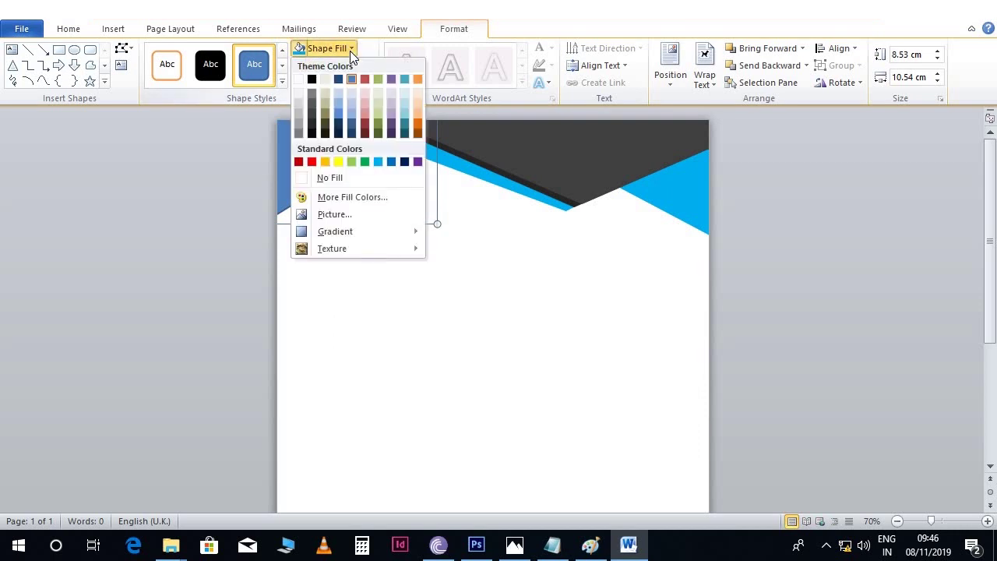
click(300, 112)
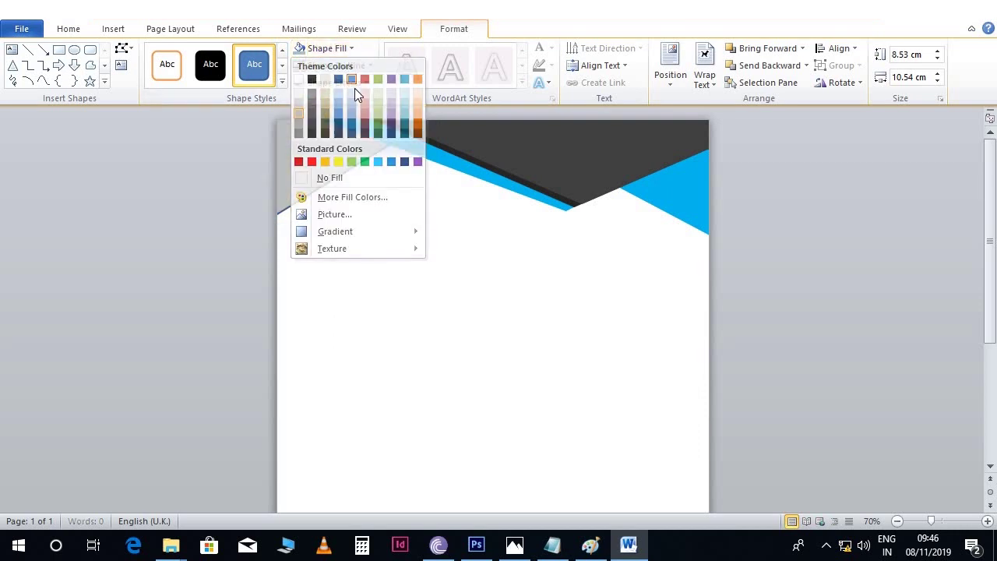
click(365, 65)
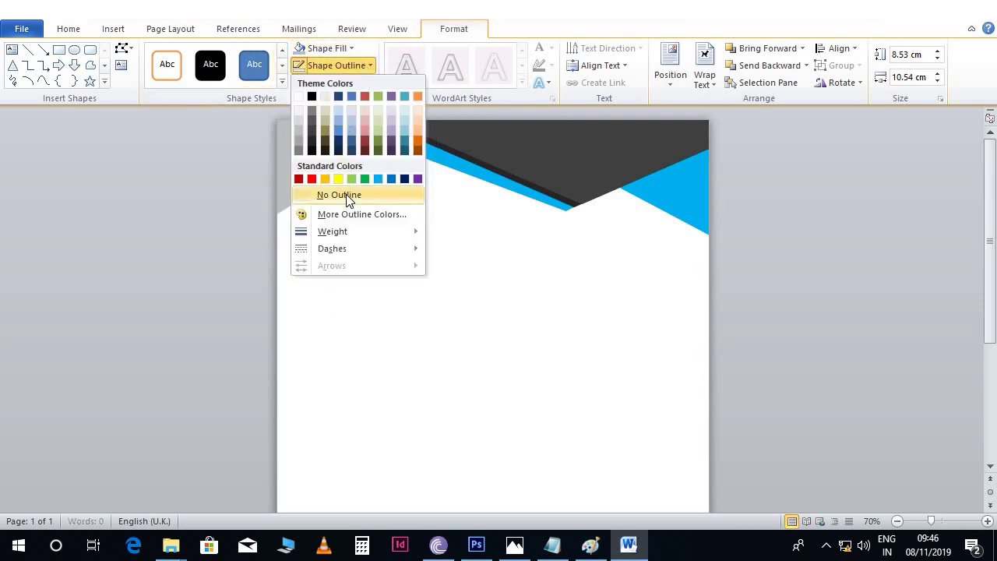
click(347, 196)
click(337, 48)
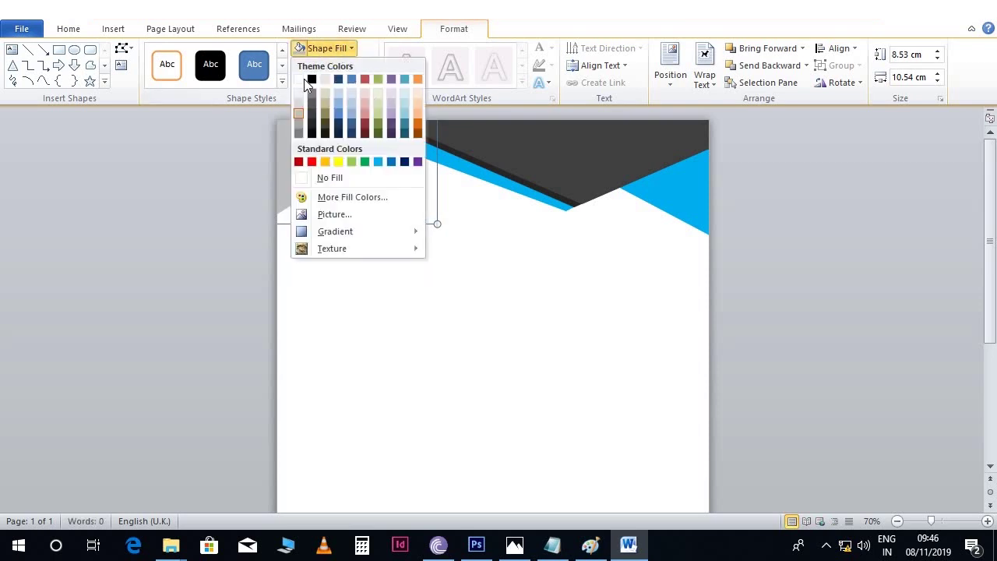
click(299, 109)
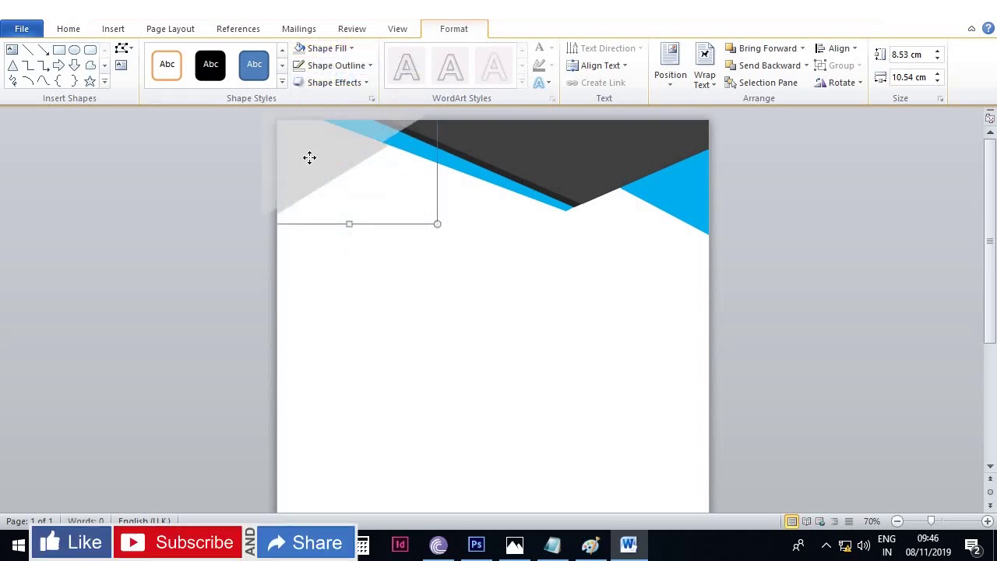
drag(309, 173, 308, 165)
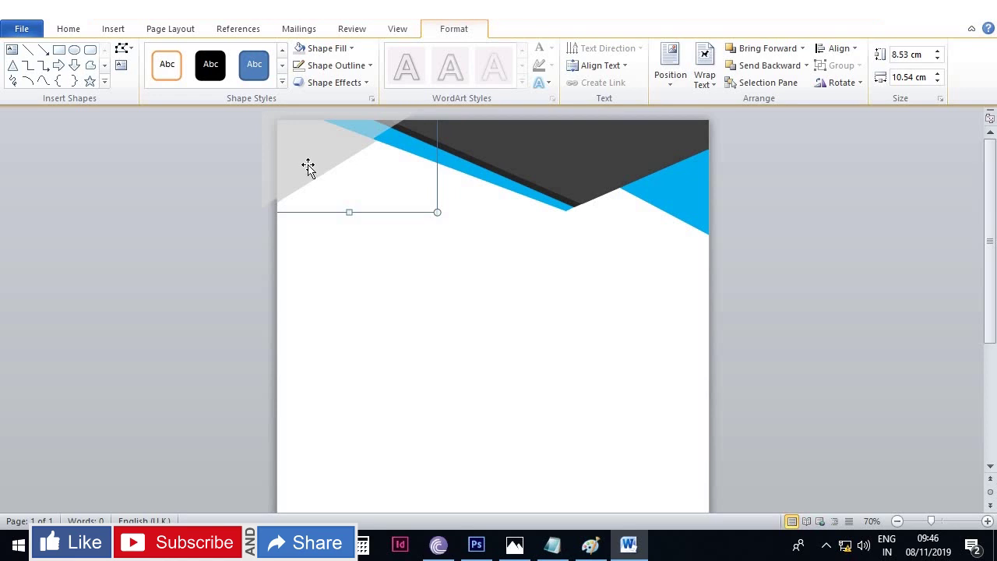
click(516, 227)
- Nudge the right-hand cyan triangle slightly up and left
click(693, 208)
drag(693, 208, 679, 196)
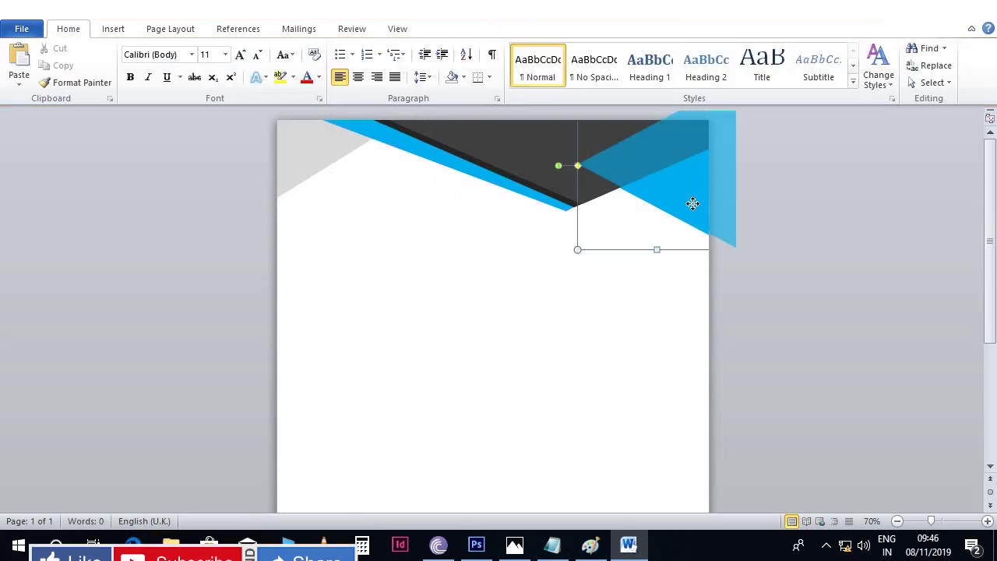
drag(679, 196, 672, 198)
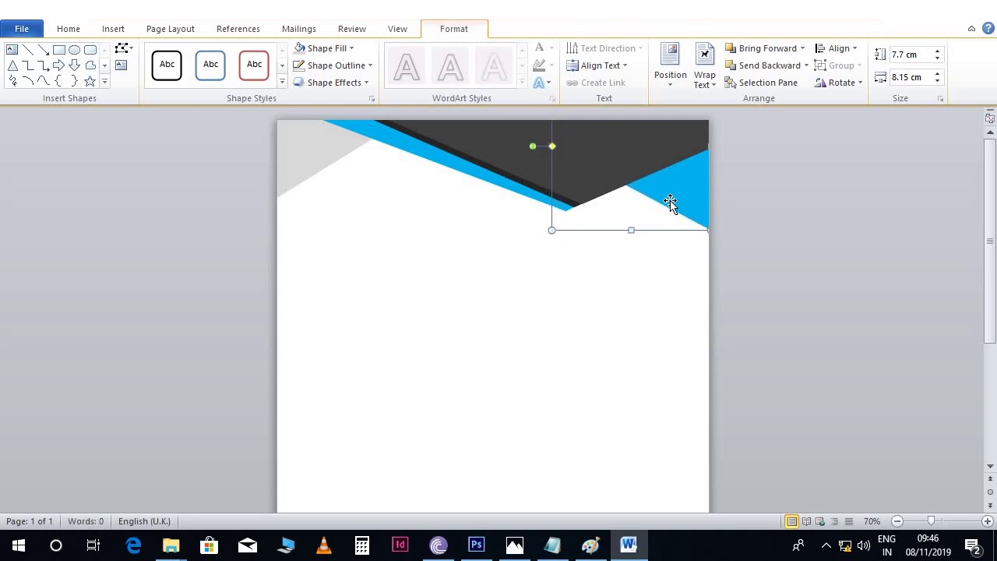
click(659, 274)
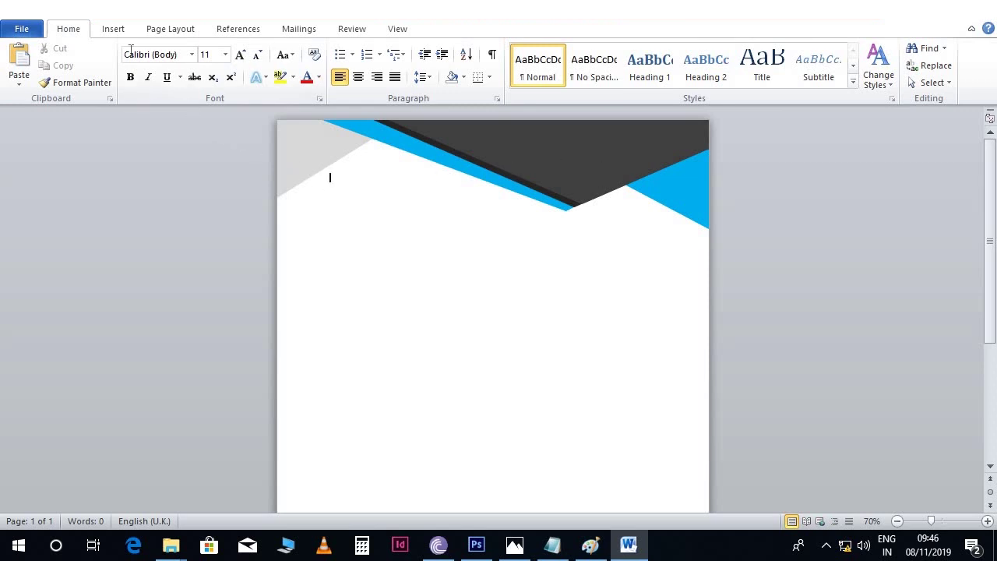
click(114, 29)
- Insert the 'logo white 2' picture from the Letter head folder
click(164, 62)
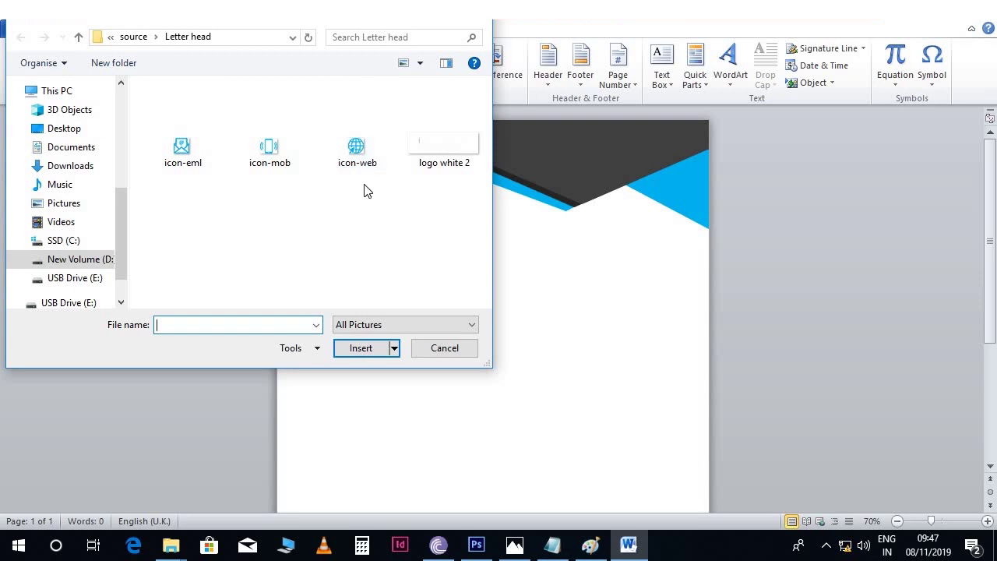
click(450, 149)
click(360, 348)
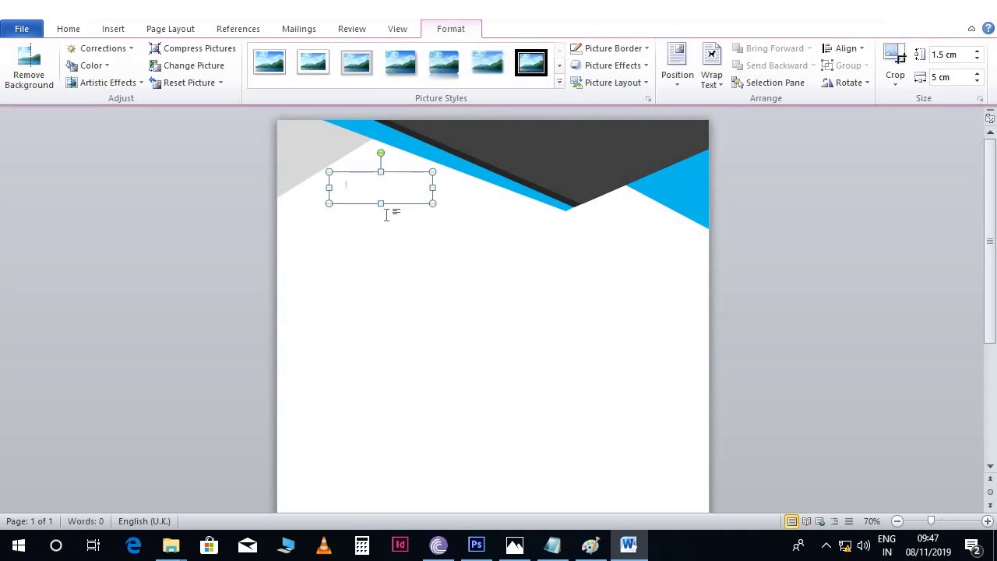
mouse_move(374, 194)
mouse_down()
mouse_move(522, 184)
mouse_move(508, 185)
mouse_up()
- Float the logo in front of text and size it 1.89 × 6.33 cm on the dark band
right_click(384, 188)
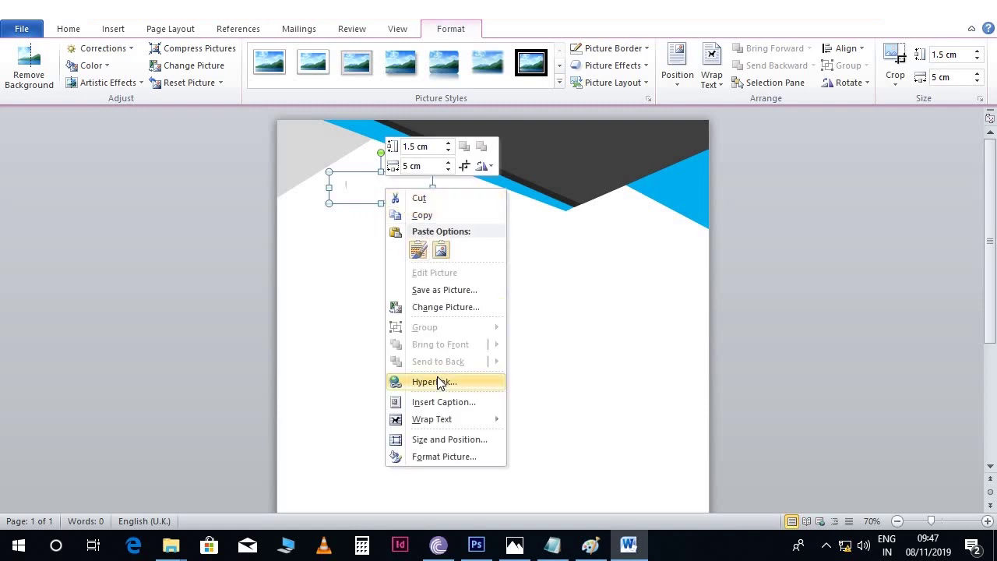
mouse_move(439, 425)
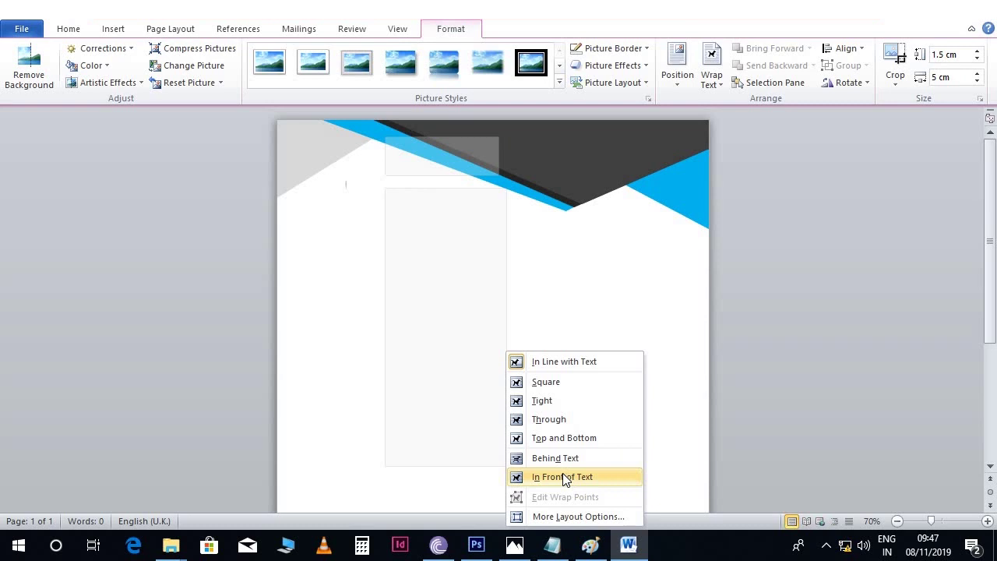
click(564, 473)
drag(374, 181, 563, 148)
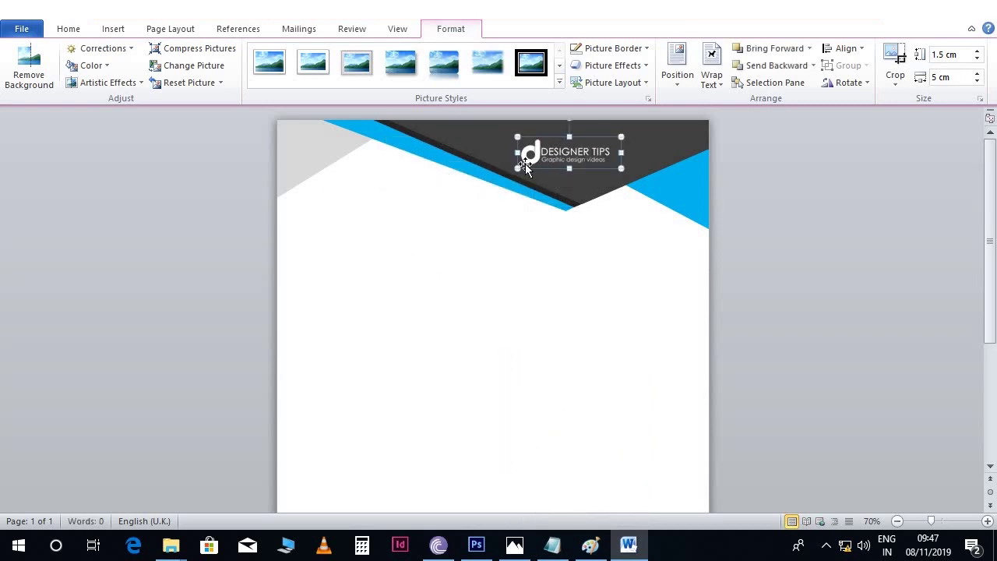
mouse_move(517, 168)
mouse_down()
mouse_move(491, 177)
mouse_move(570, 155)
mouse_up()
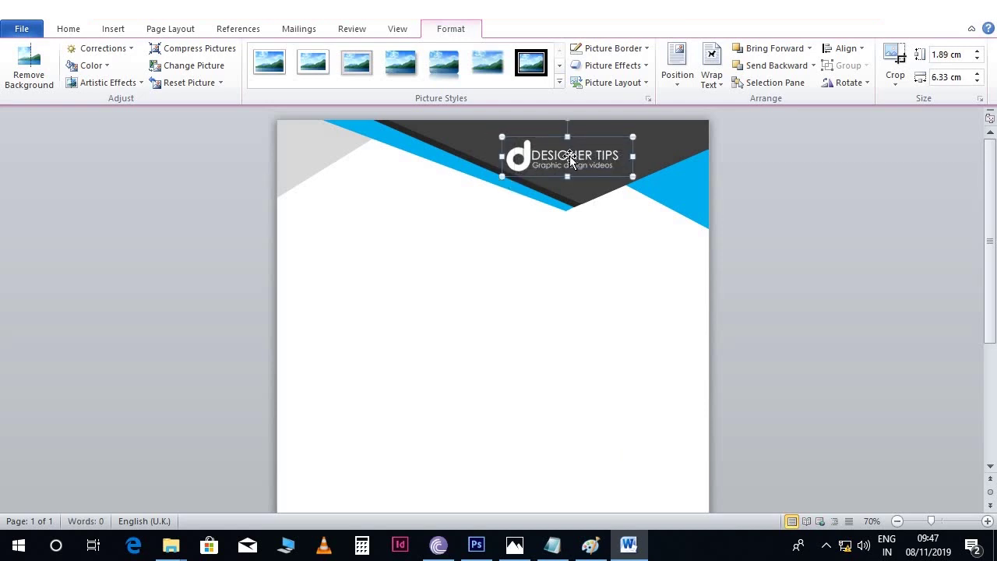
key(Right)
key(Right)
key(Right)
key(Right)
key(Right)
key(Right)
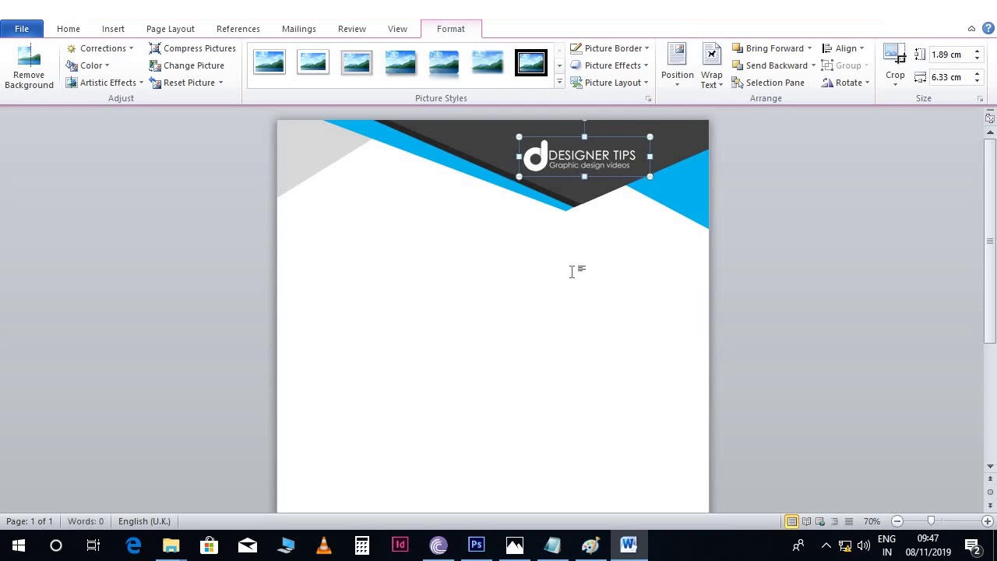
click(571, 292)
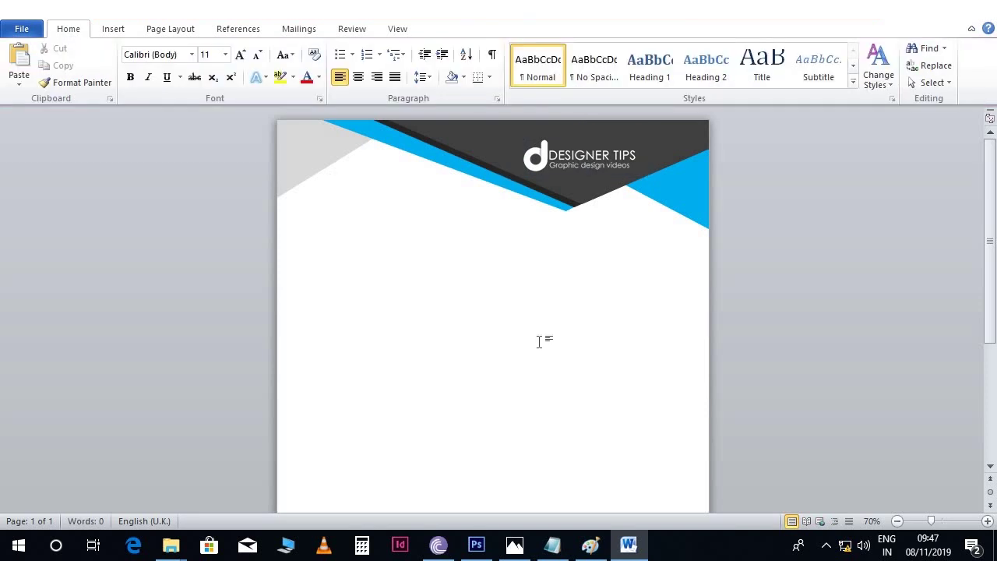
- Draw a thin rectangle spanning the full width of the page bottom
scroll(537, 340, down, 2)
scroll(538, 343, down, 3)
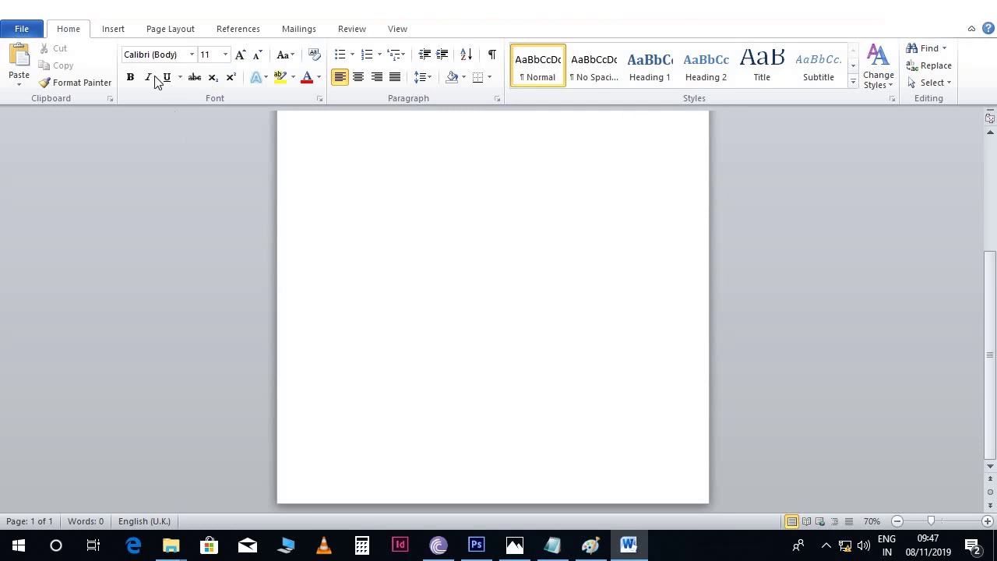
click(113, 29)
click(230, 63)
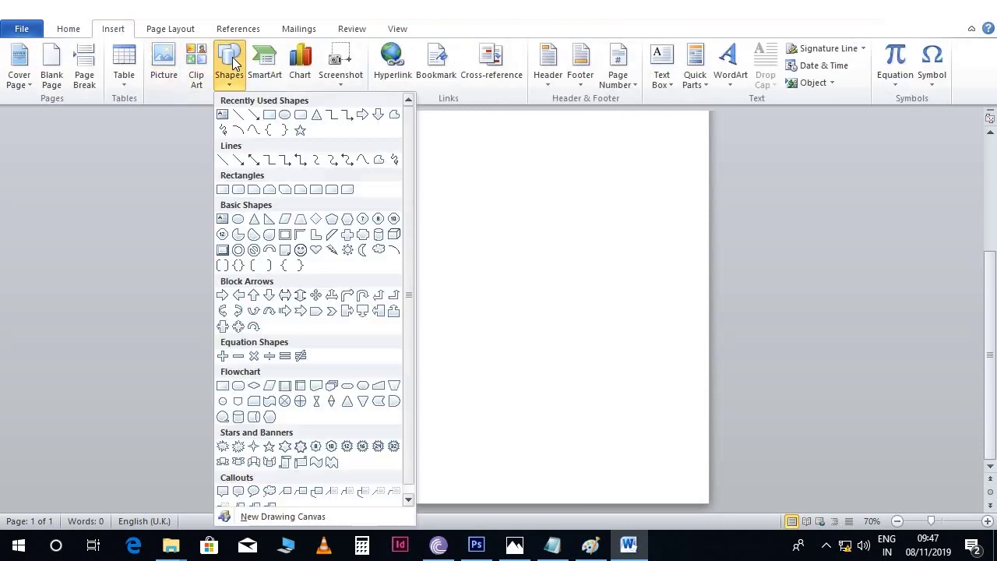
click(270, 130)
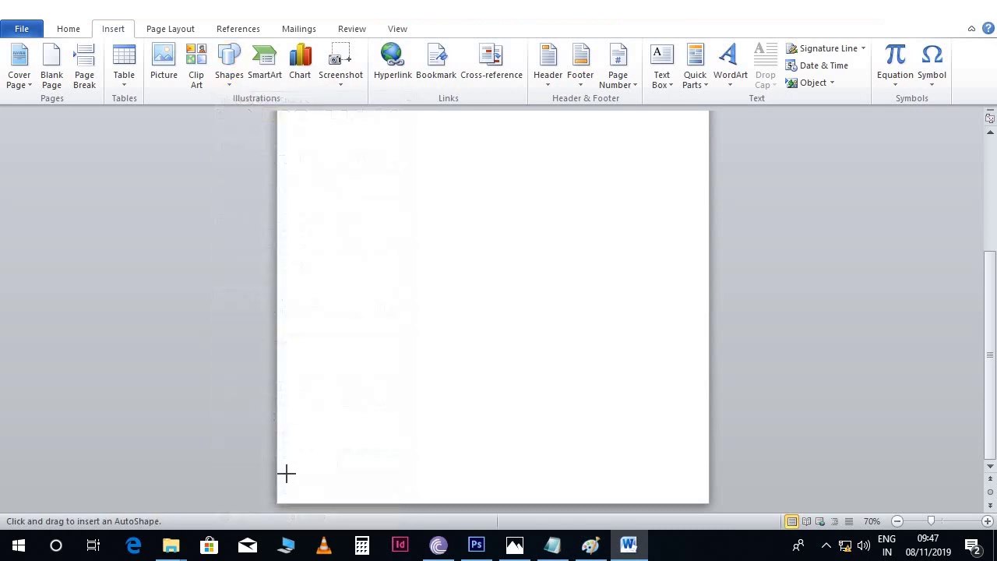
drag(278, 487, 693, 501)
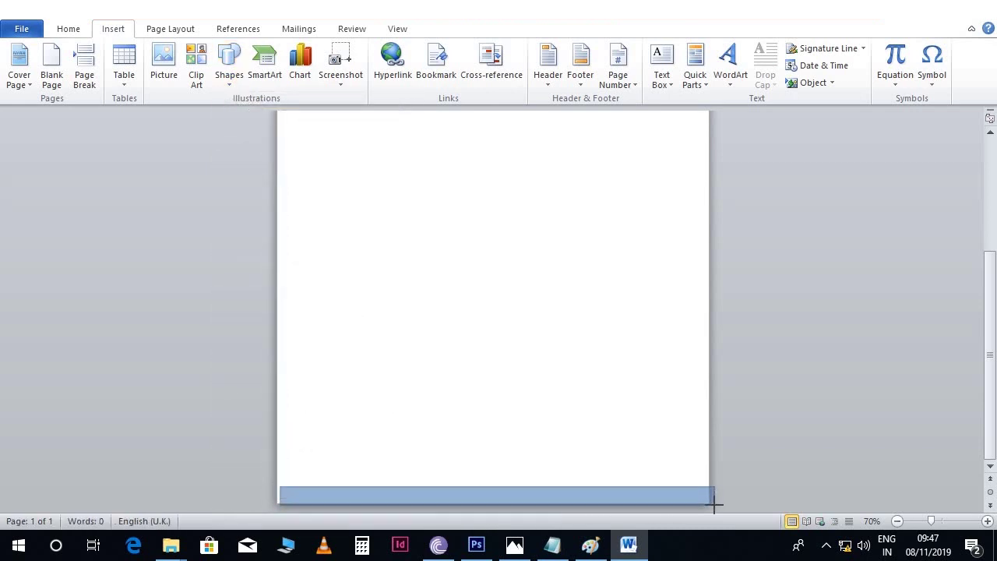
drag(693, 501, 715, 503)
drag(391, 500, 387, 500)
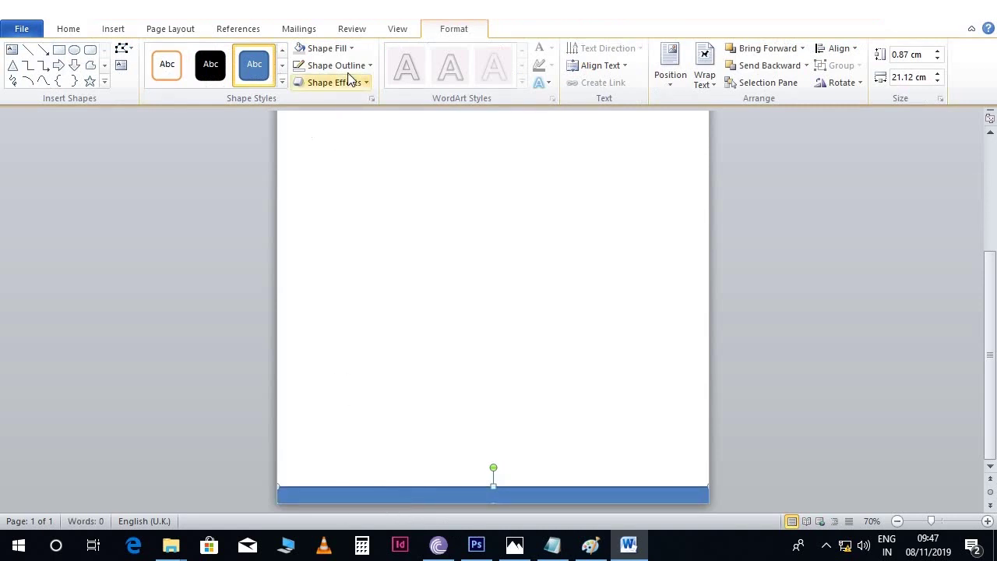
- Give the 0.87 × 21.12 cm bar a light-blue fill, no outline, and seat it on the page edge
click(350, 48)
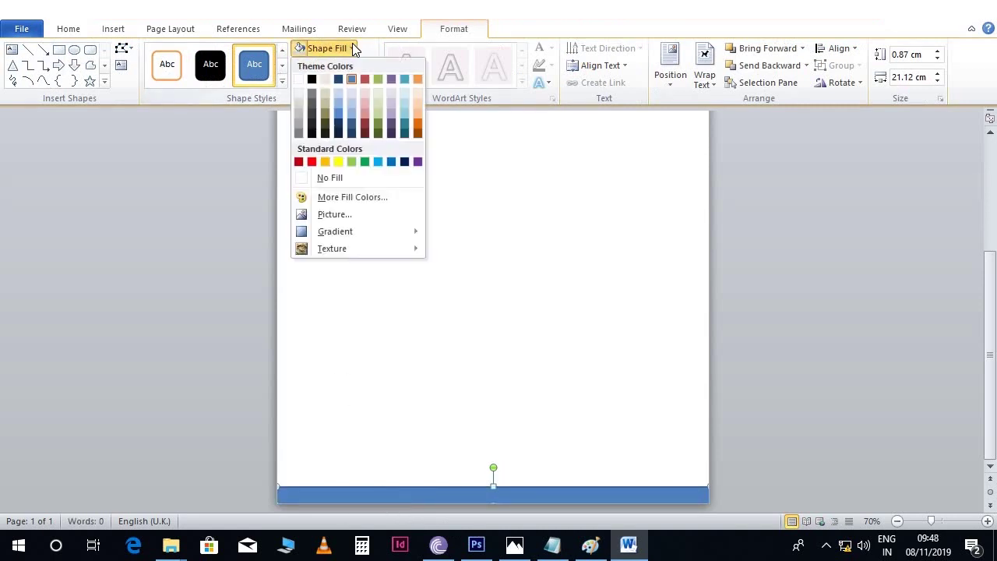
click(382, 161)
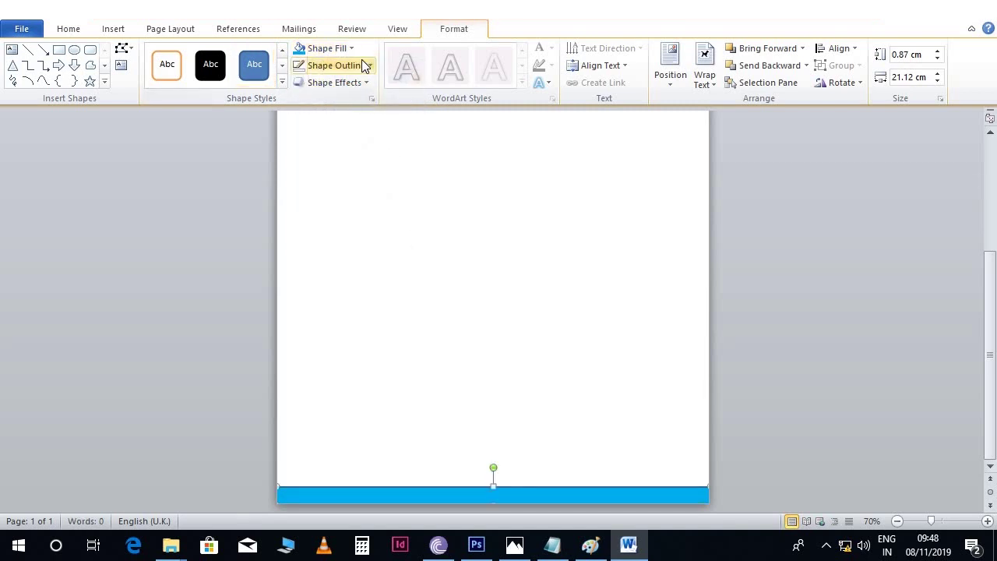
click(363, 66)
click(337, 195)
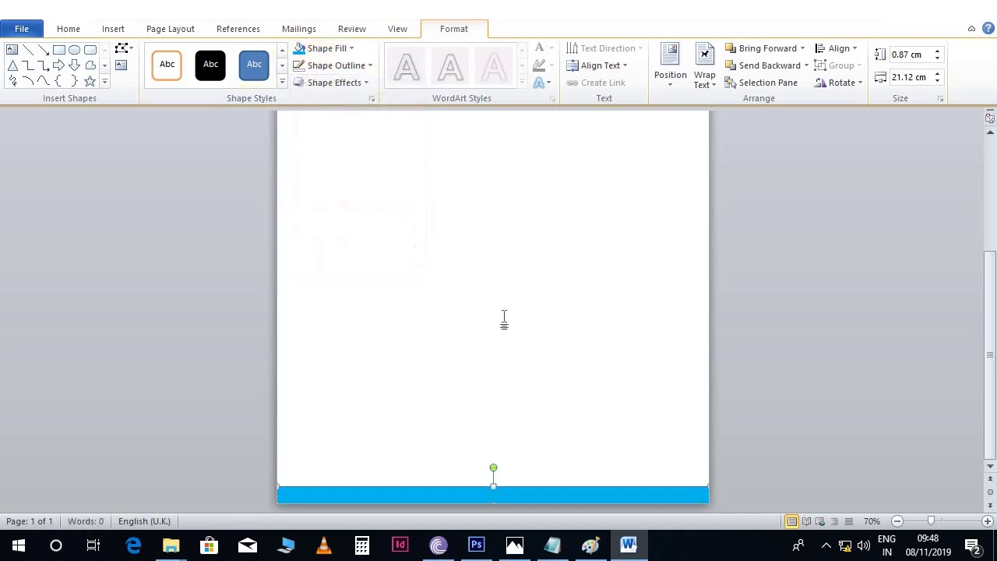
key(Down)
key(Down)
key(Down)
key(Down)
key(Down)
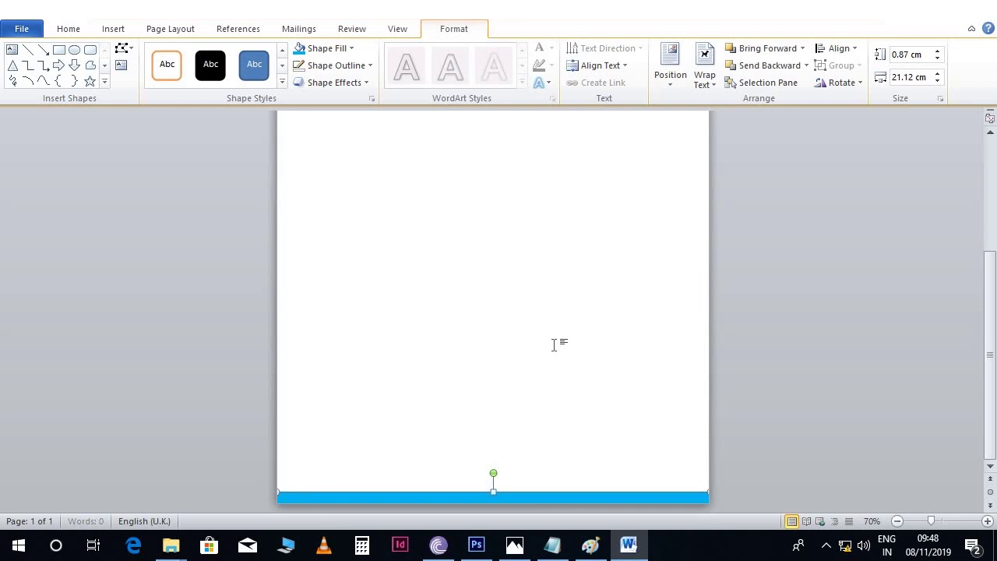
click(392, 466)
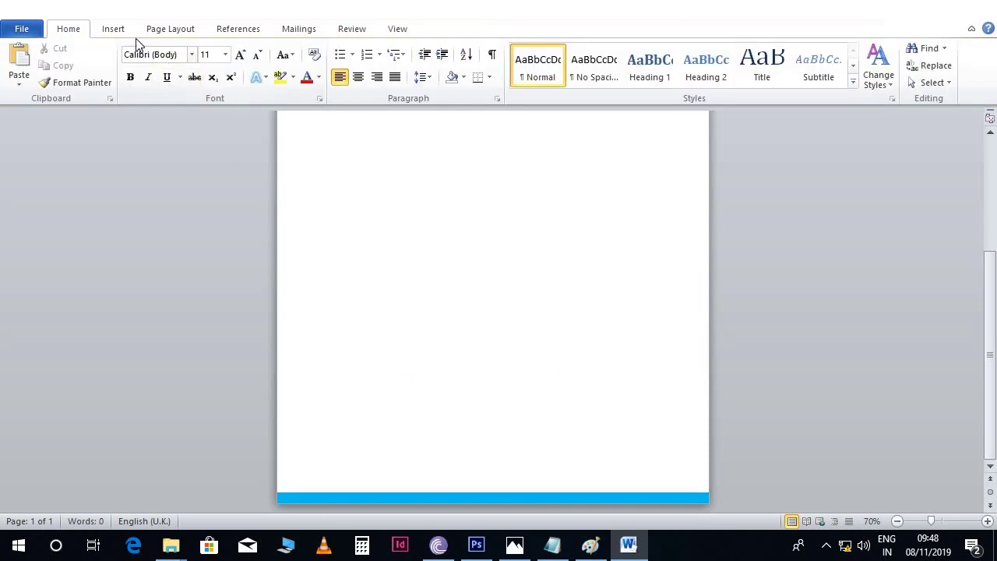
- Draw a text box just above the footer bar and type the phone number
click(115, 31)
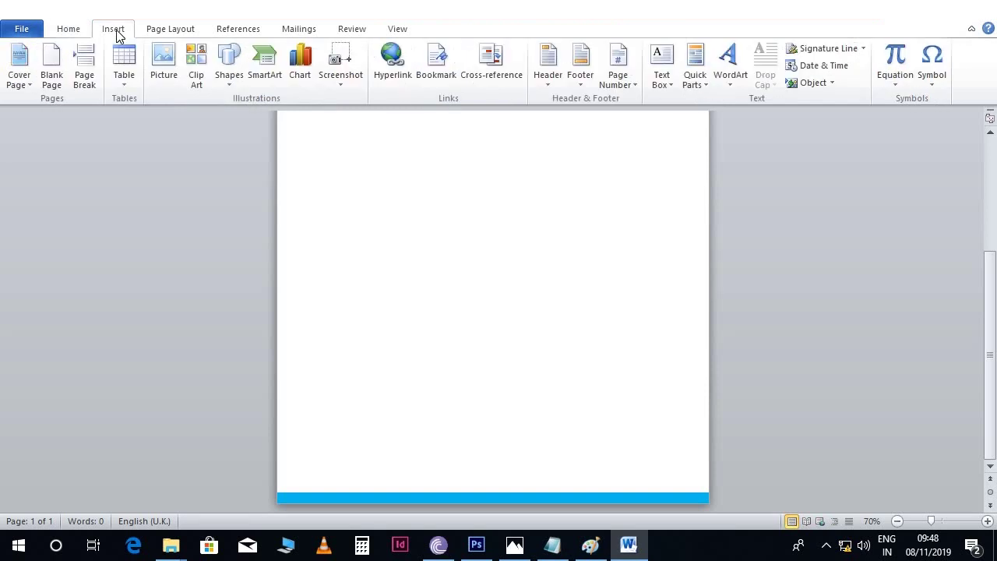
click(661, 78)
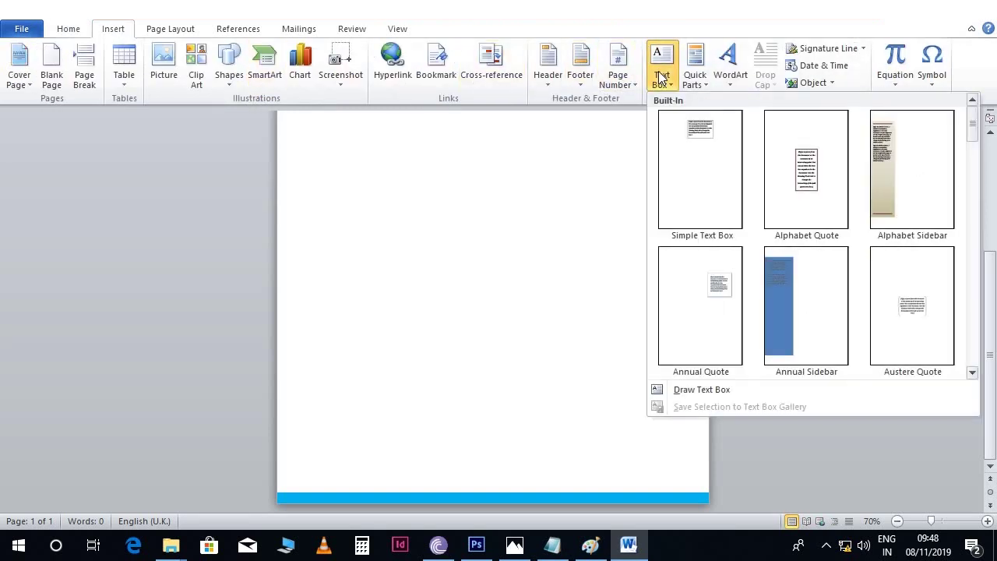
click(716, 394)
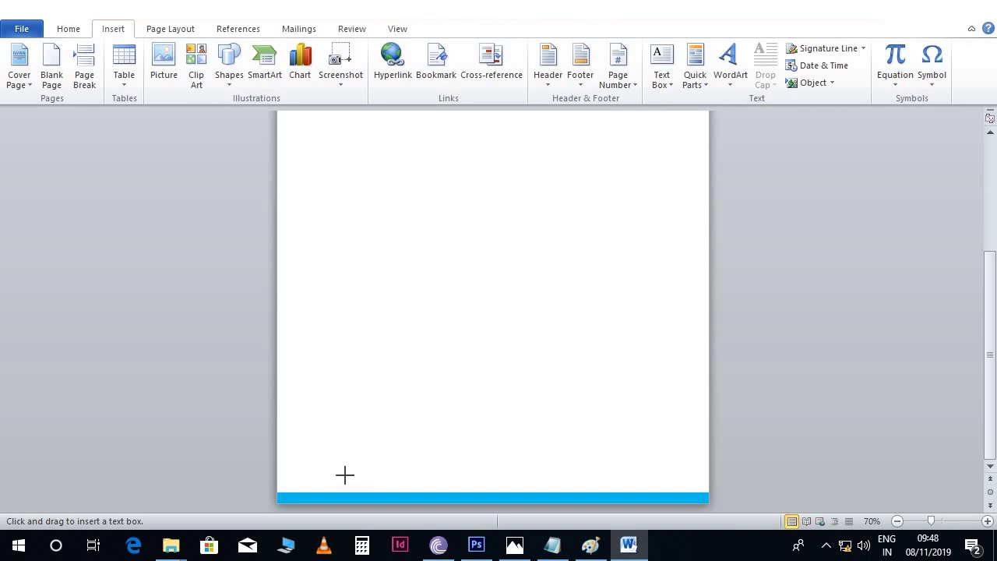
drag(290, 469, 446, 487)
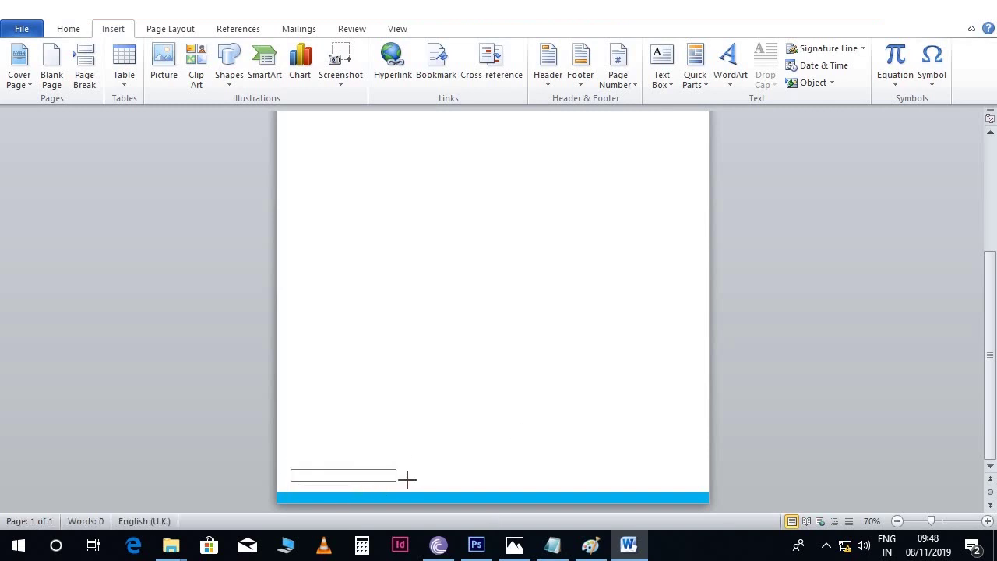
drag(447, 486, 446, 487)
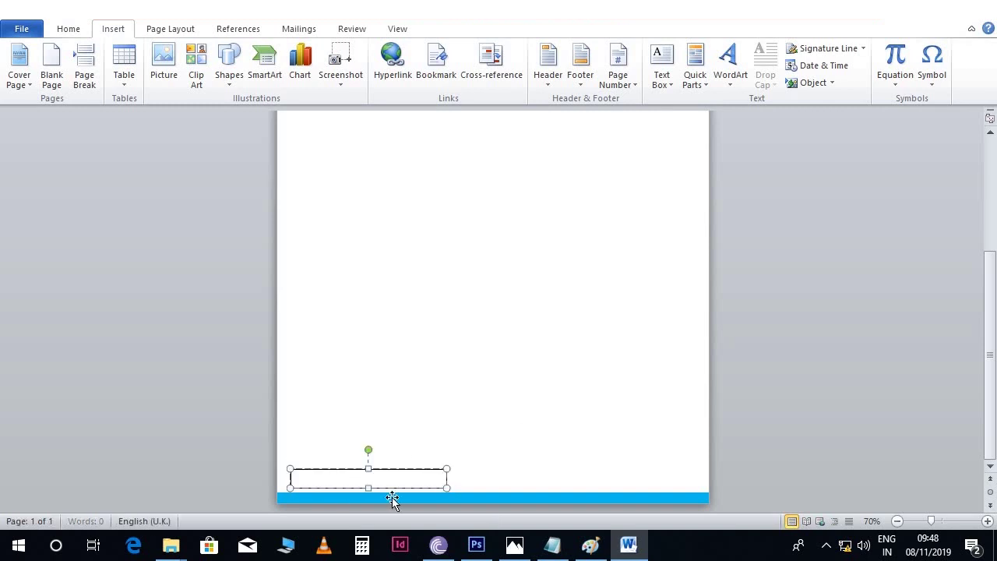
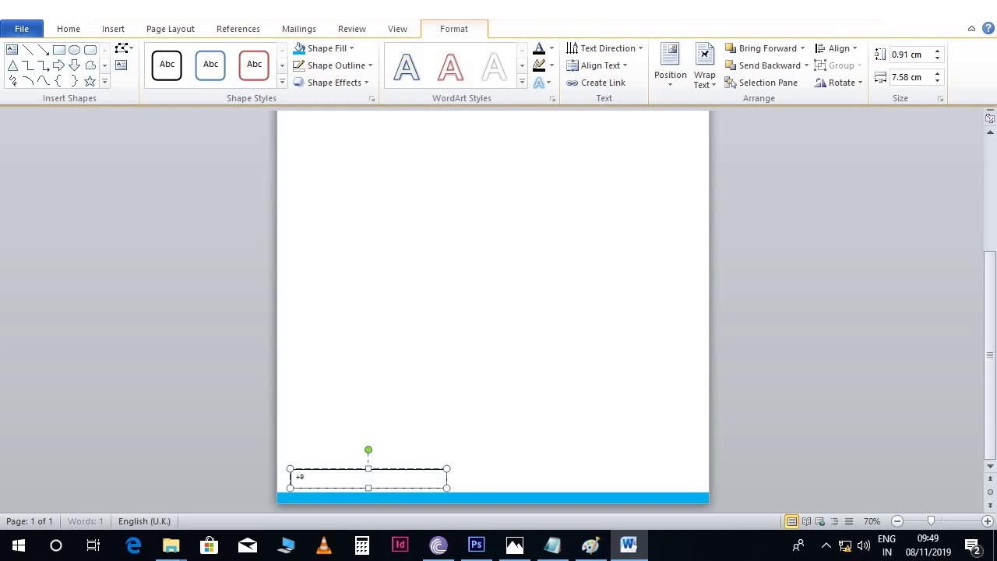
- Format the phone number in Open Sans, 12 pt
key(ctrl+a)
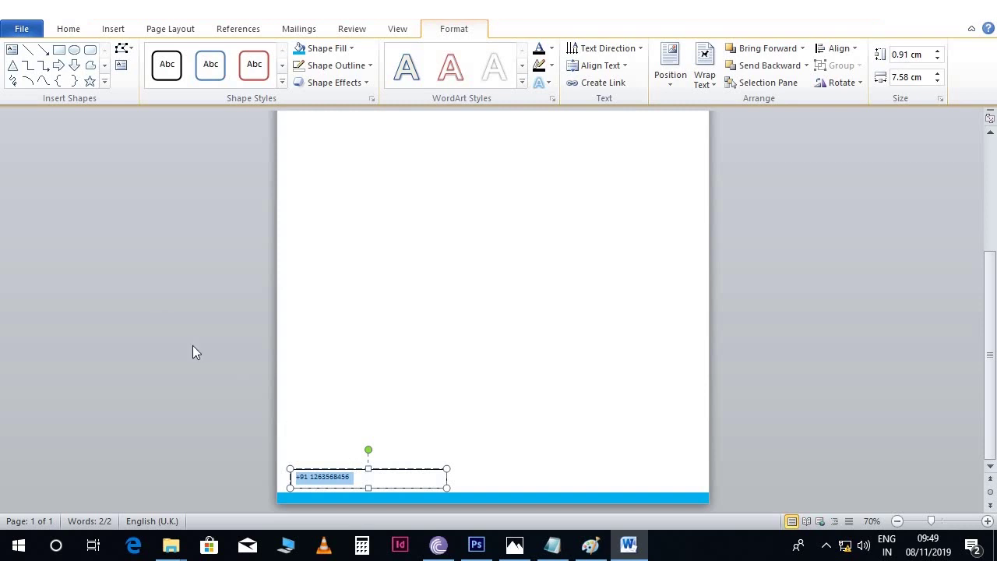
click(66, 30)
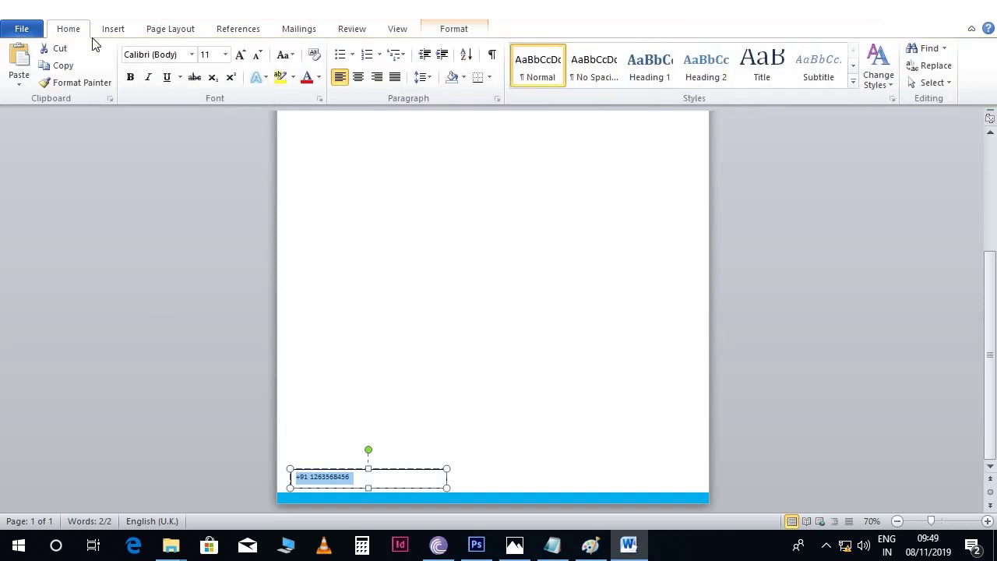
click(152, 54)
text(Open Sans)
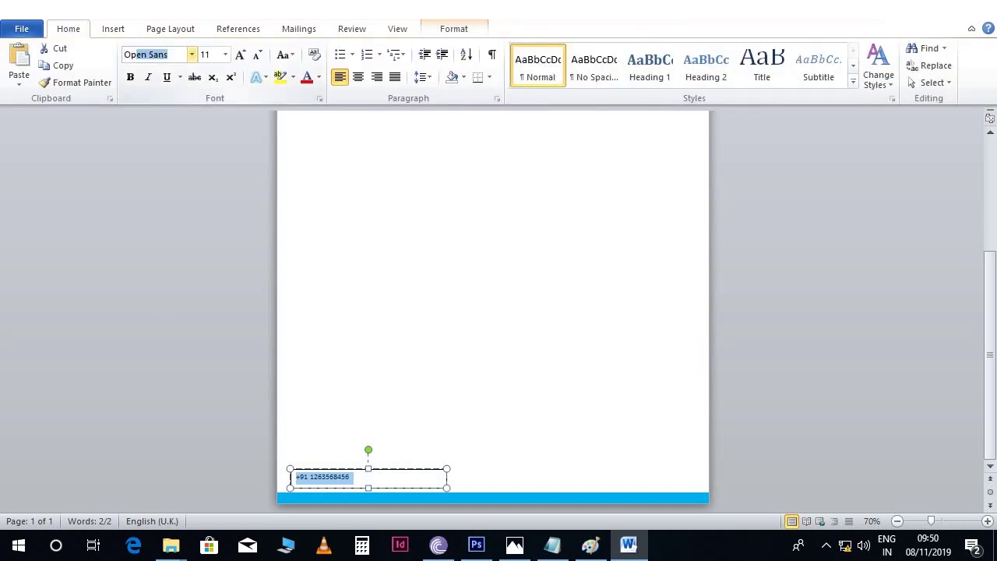
key(Return)
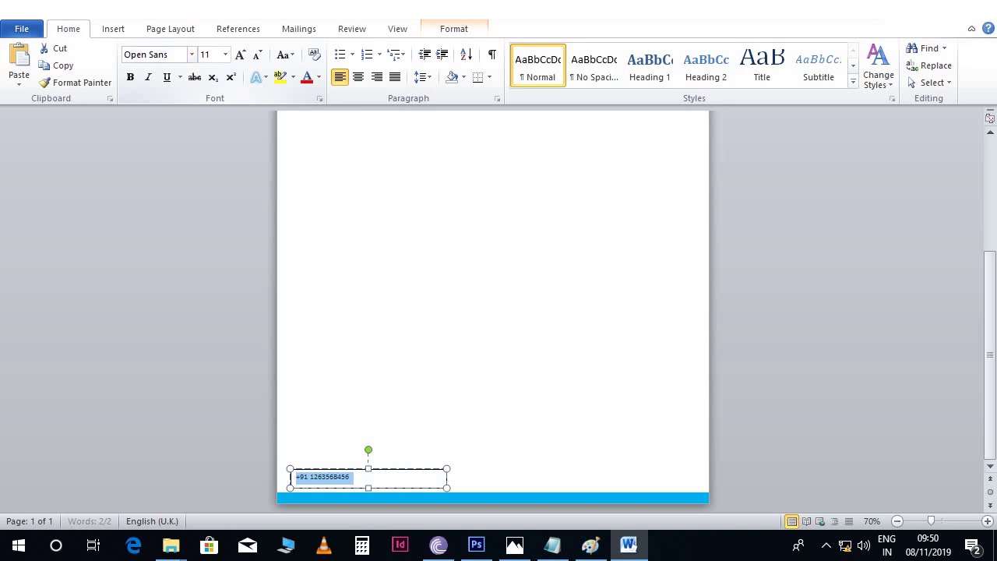
click(208, 55)
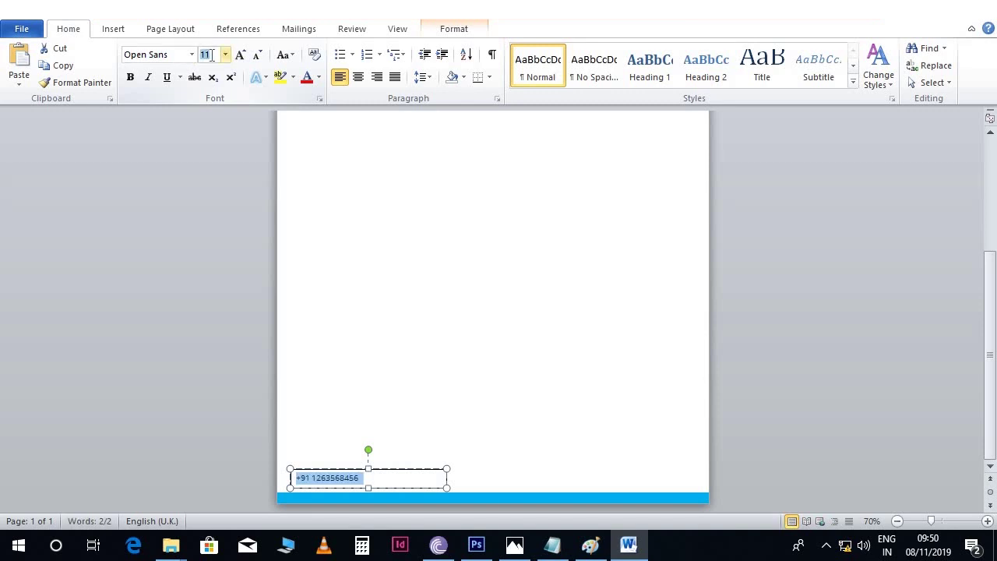
text(12)
key(Return)
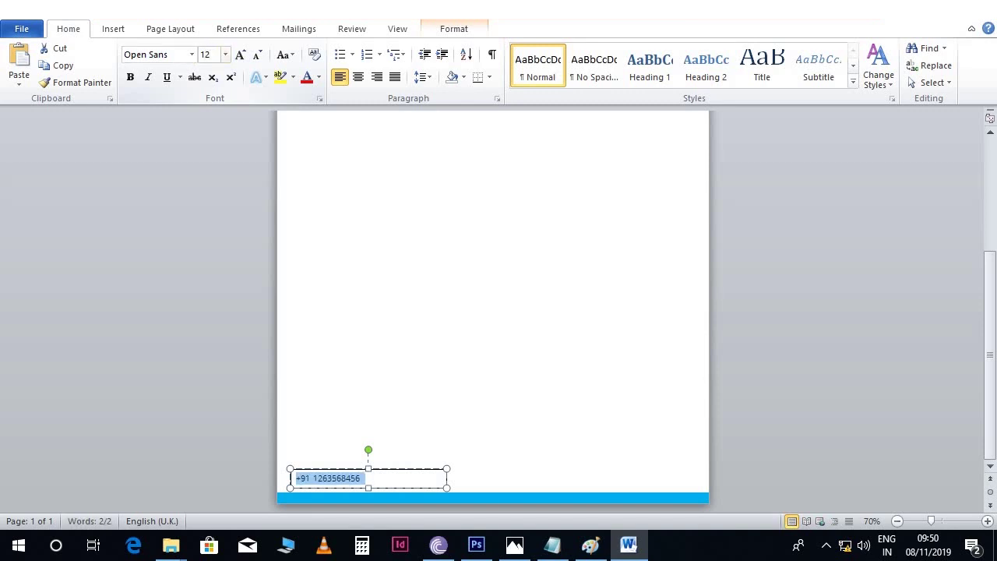
click(413, 466)
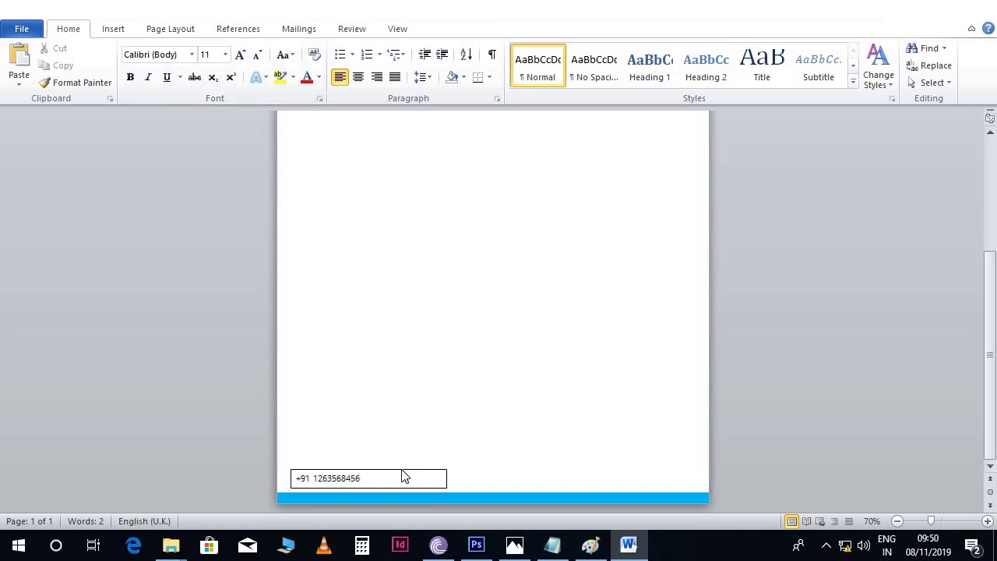
click(386, 476)
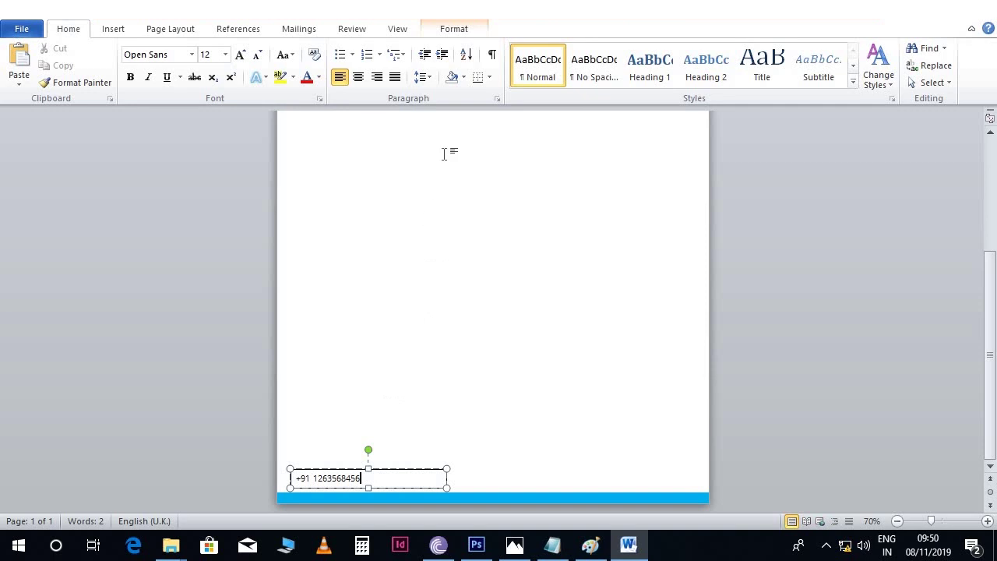
- Give the phone number box No Fill and No Outline
click(450, 32)
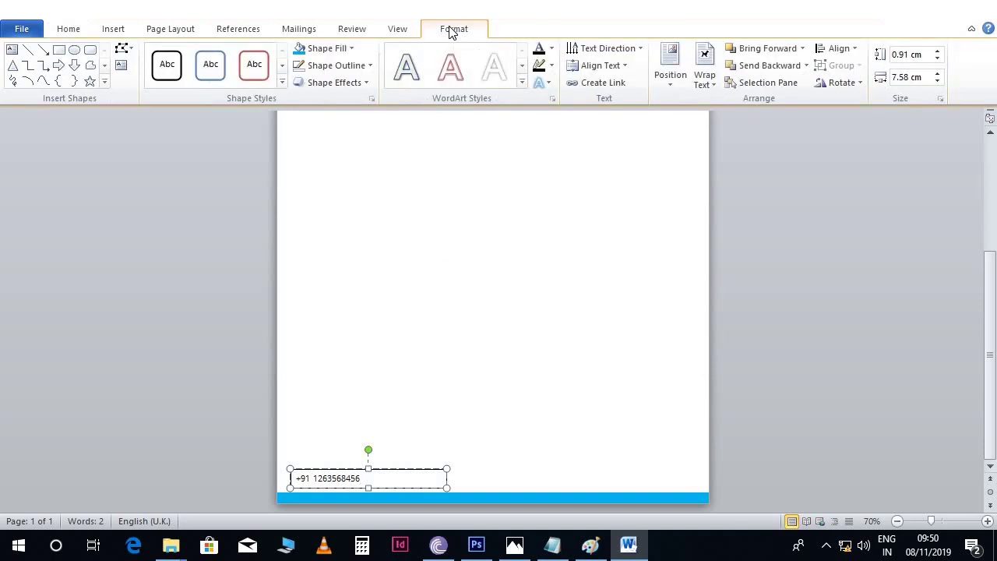
click(352, 50)
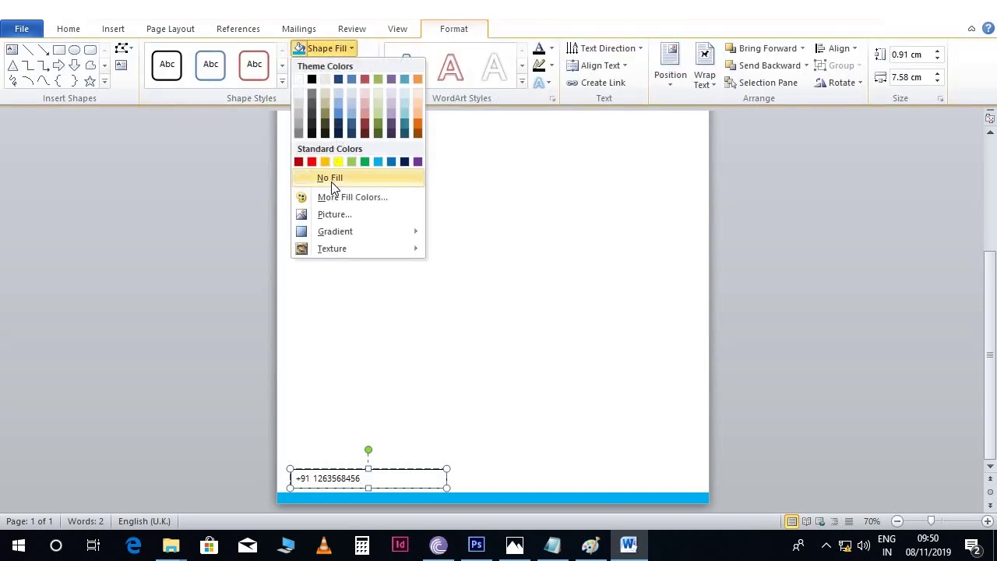
click(331, 182)
click(335, 66)
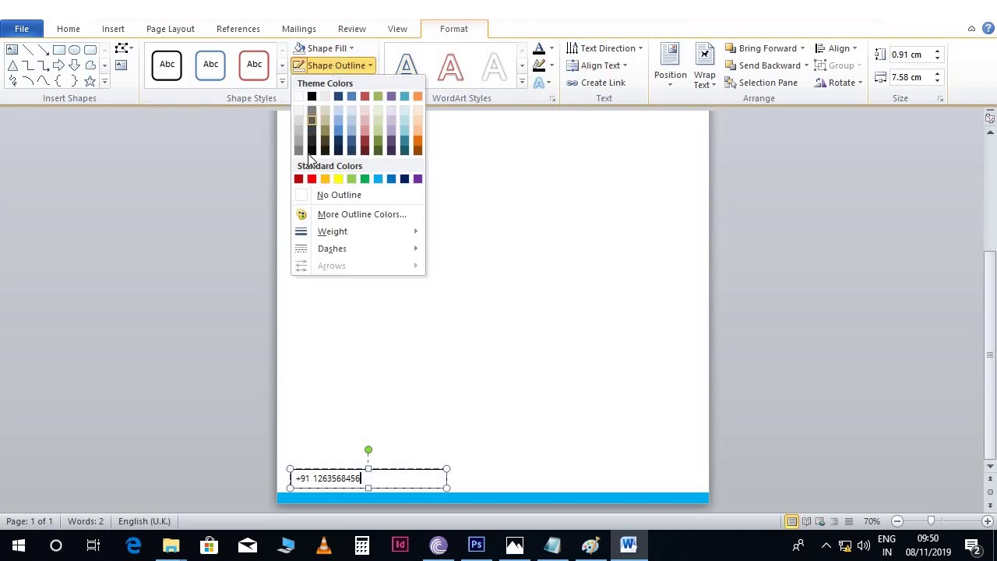
click(308, 192)
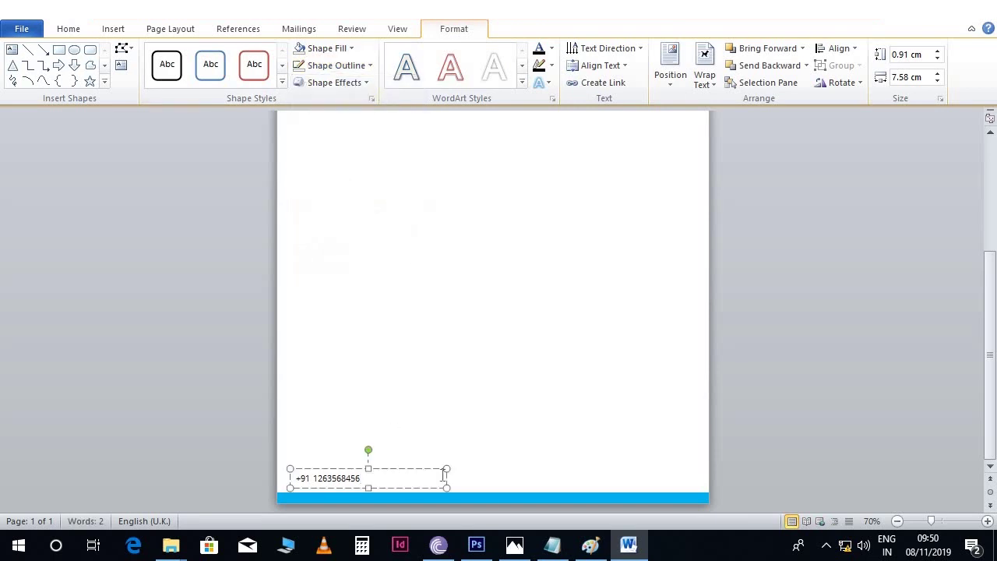
- Narrow the phone box to fit the number and place a copy to its right
drag(447, 487, 375, 493)
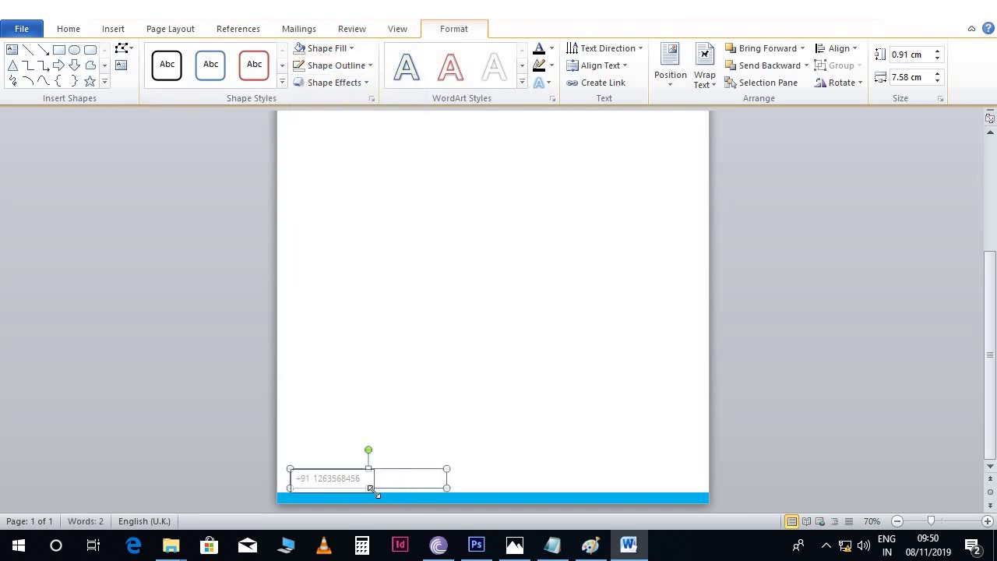
drag(349, 467, 468, 469)
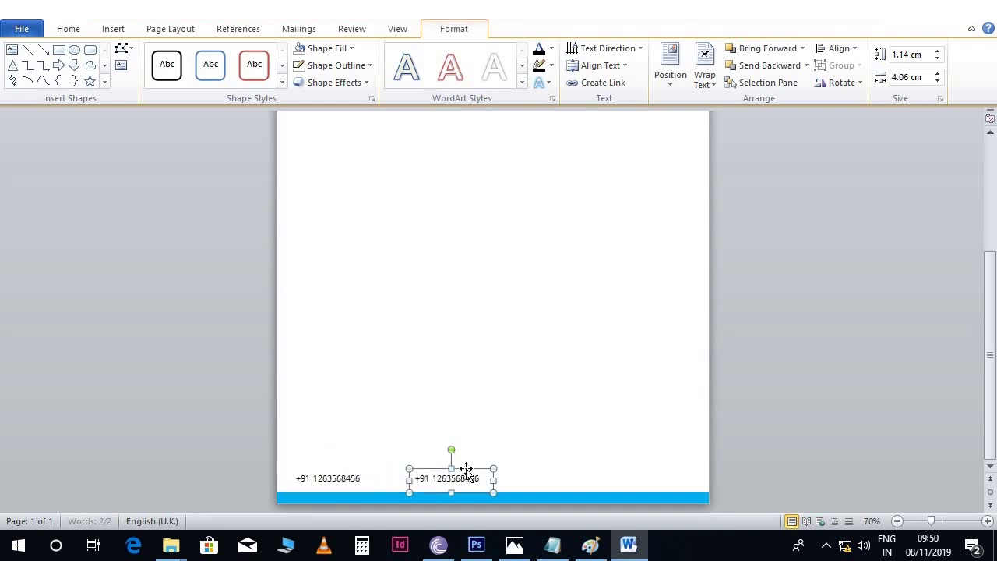
triple_click(475, 479)
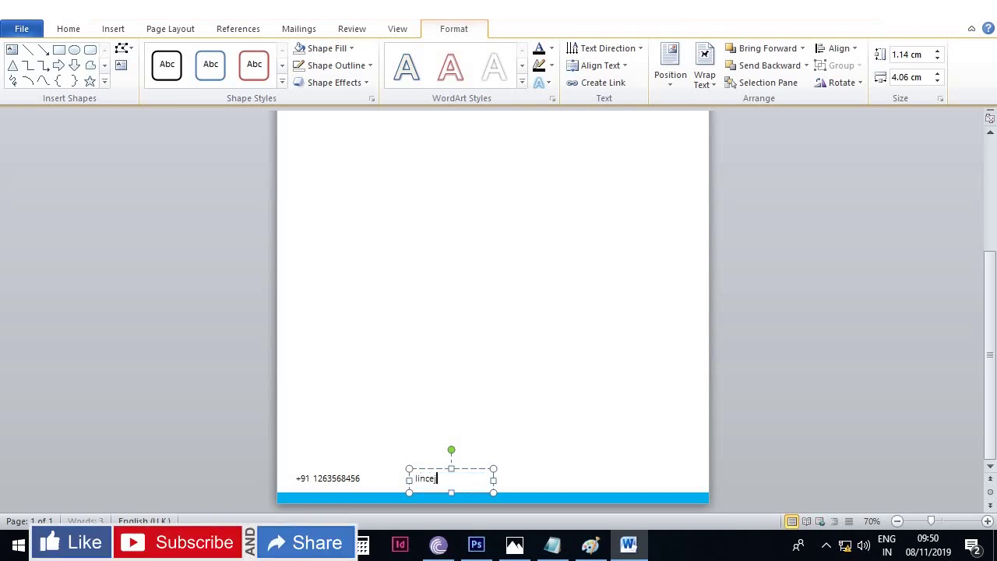
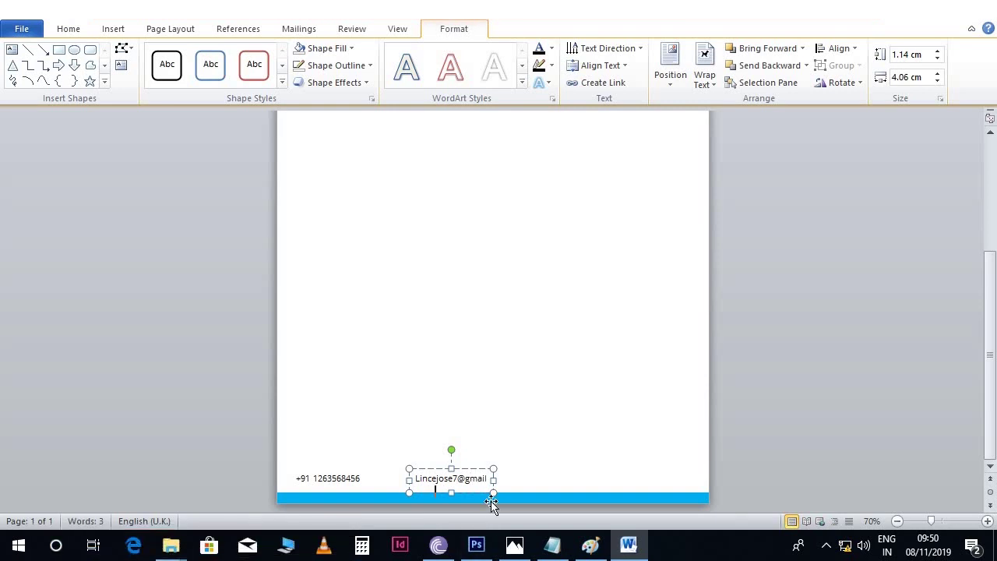
- Enter the e-mail address in the copied box, widen it, and copy that box to the right
drag(494, 481, 512, 488)
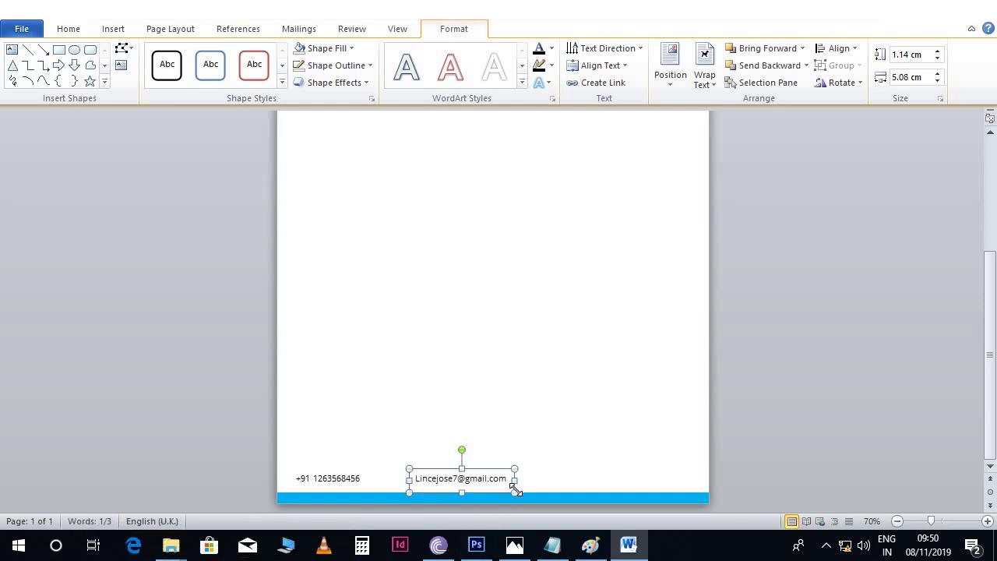
drag(486, 466, 666, 466)
triple_click(653, 477)
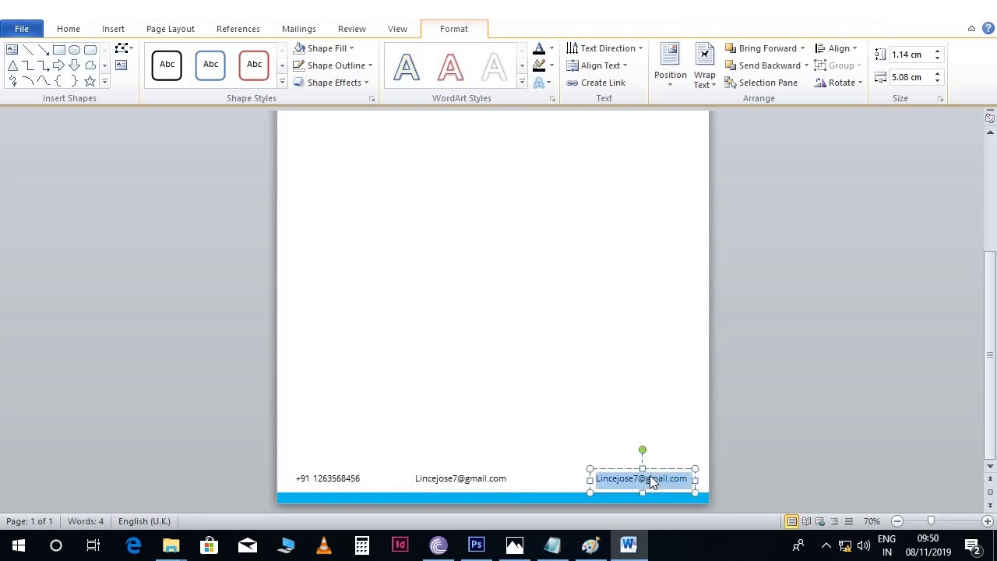
text(www)
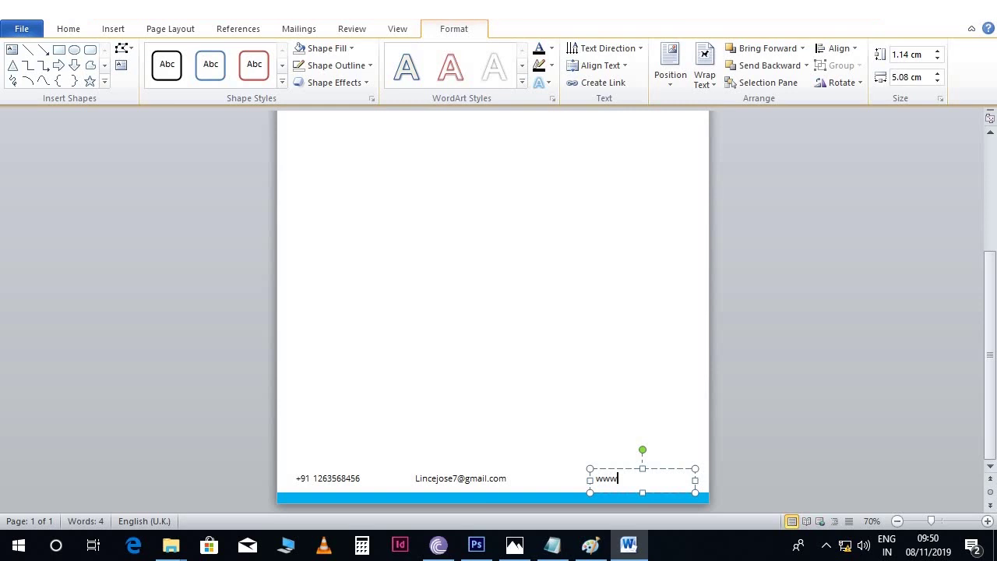
text(designer)
text(xxxx.co)
drag(590, 486, 582, 488)
- Nudge the e-mail box right so it sits centred between the phone and website boxes
click(497, 477)
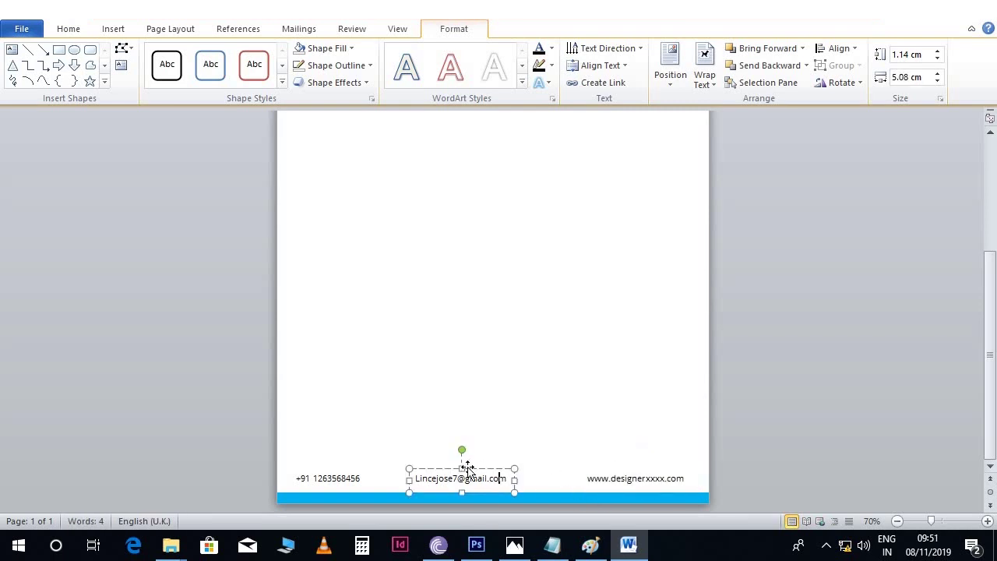
key(Right)
key(Right)
key(Right)
key(Right)
key(Right)
key(Right)
key(Right)
key(Right)
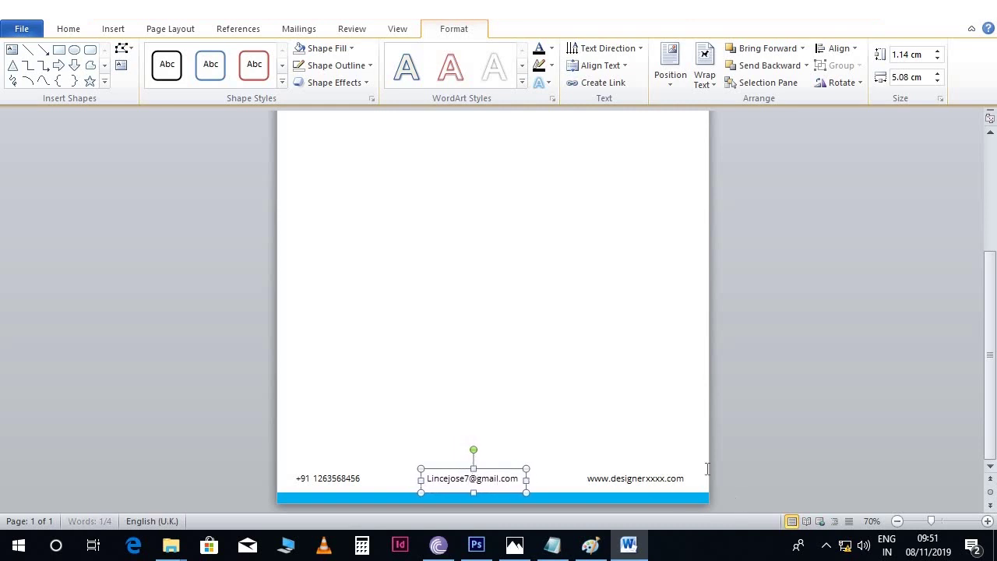
click(610, 420)
click(472, 477)
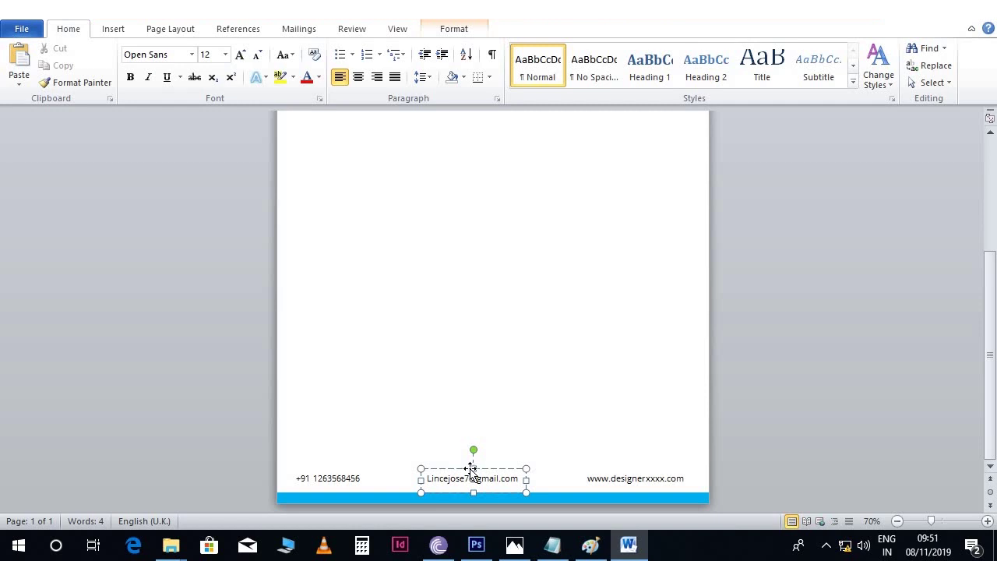
drag(474, 465, 476, 465)
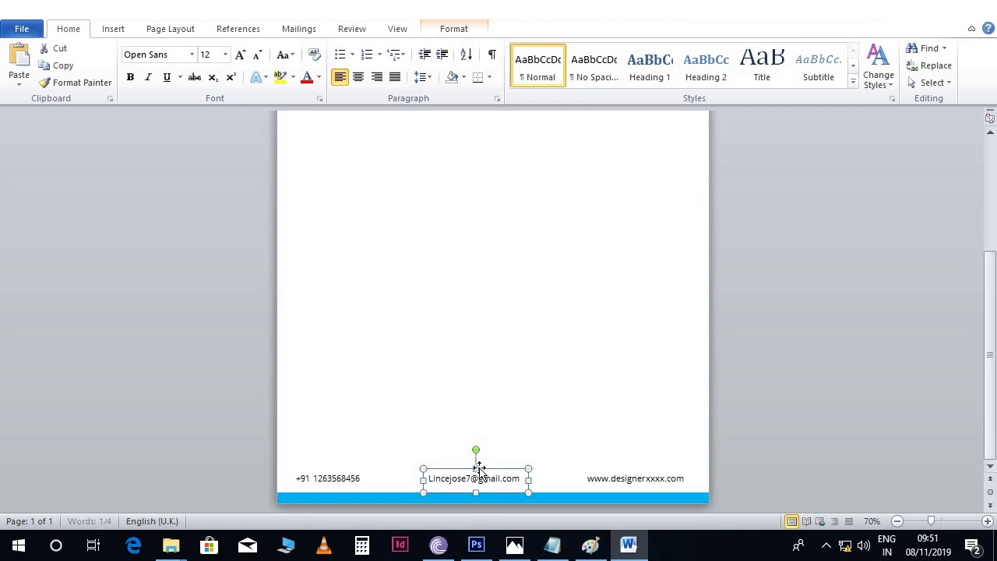
click(535, 473)
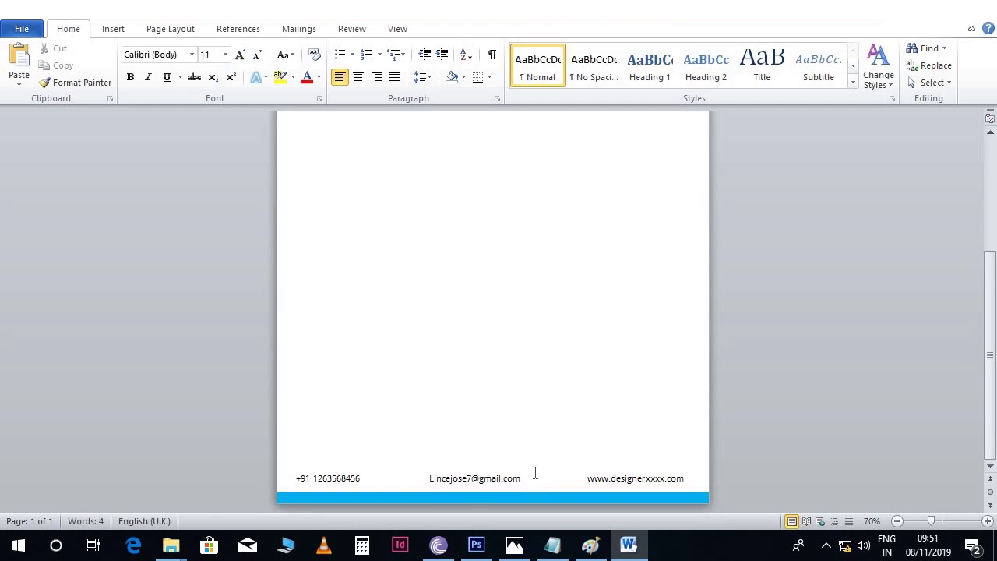
click(111, 29)
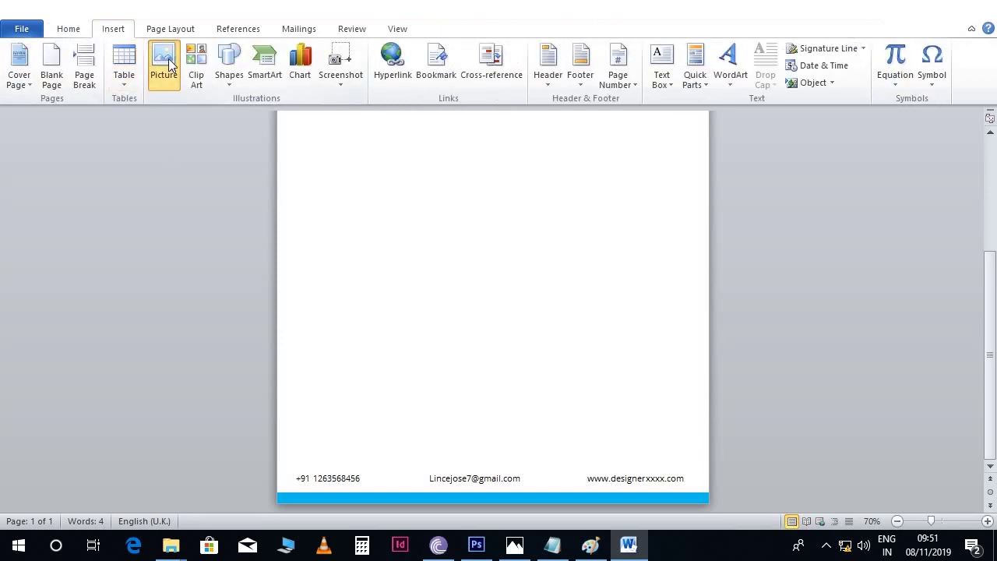
- Insert the icon-mob picture in front of text and place it above the phone number
click(171, 64)
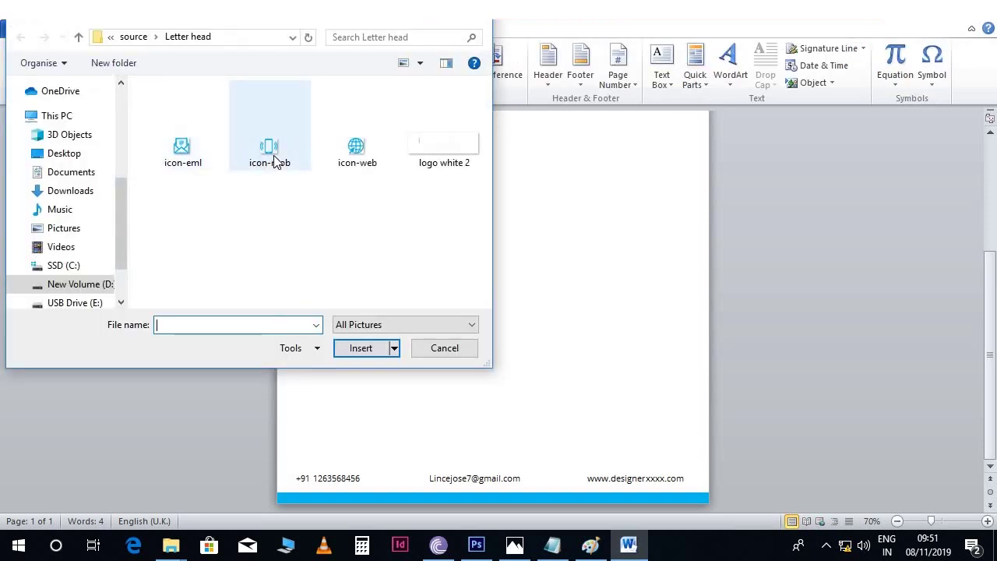
double_click(274, 155)
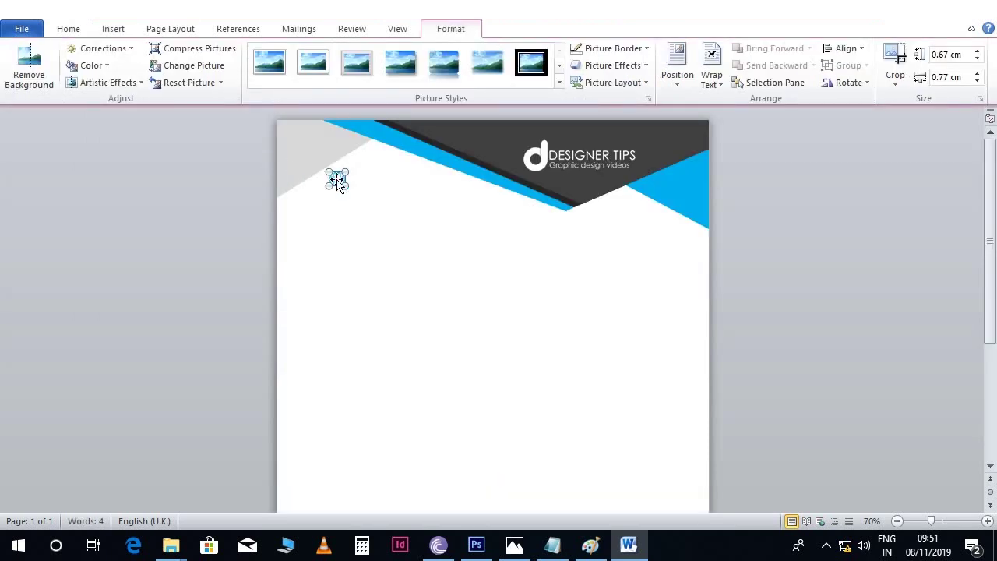
right_click(338, 181)
mouse_move(374, 410)
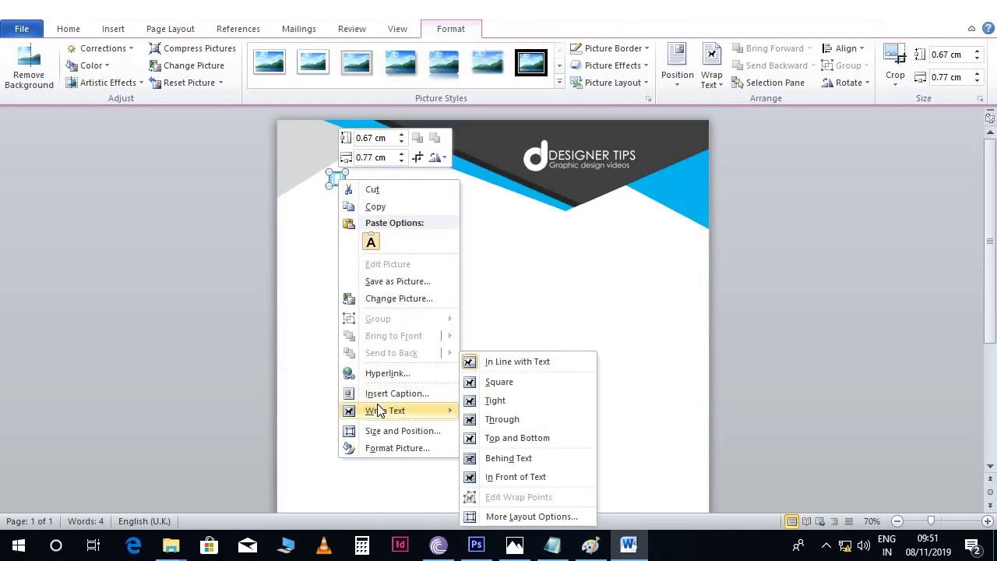
click(470, 477)
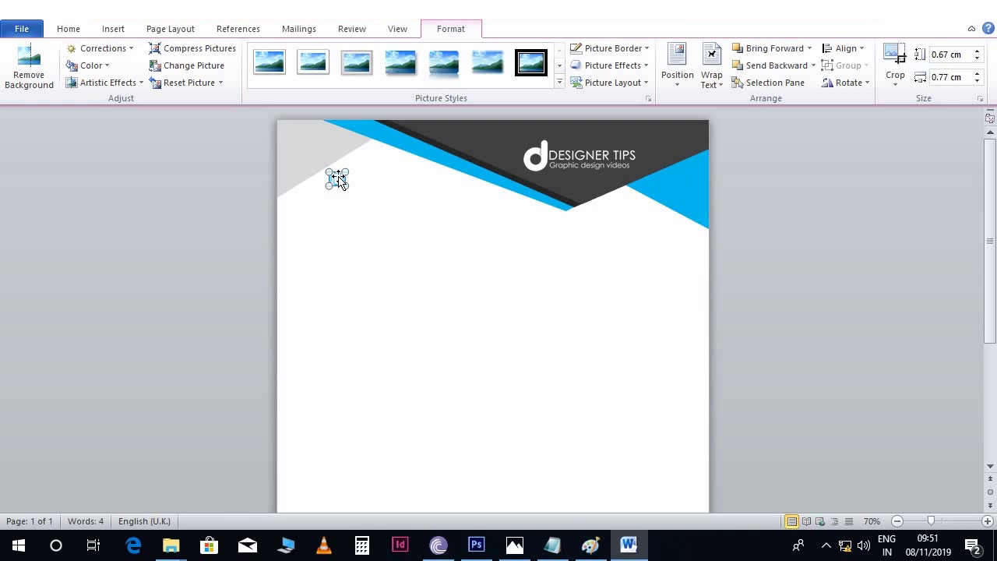
drag(337, 178, 359, 456)
scroll(367, 427, down, 3)
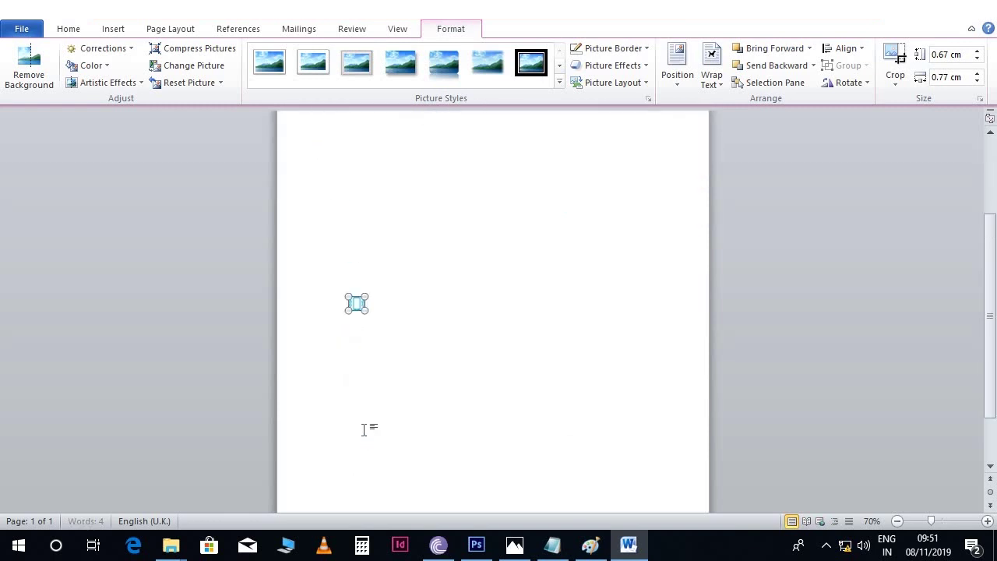
scroll(373, 254, down, 2)
drag(356, 231, 333, 465)
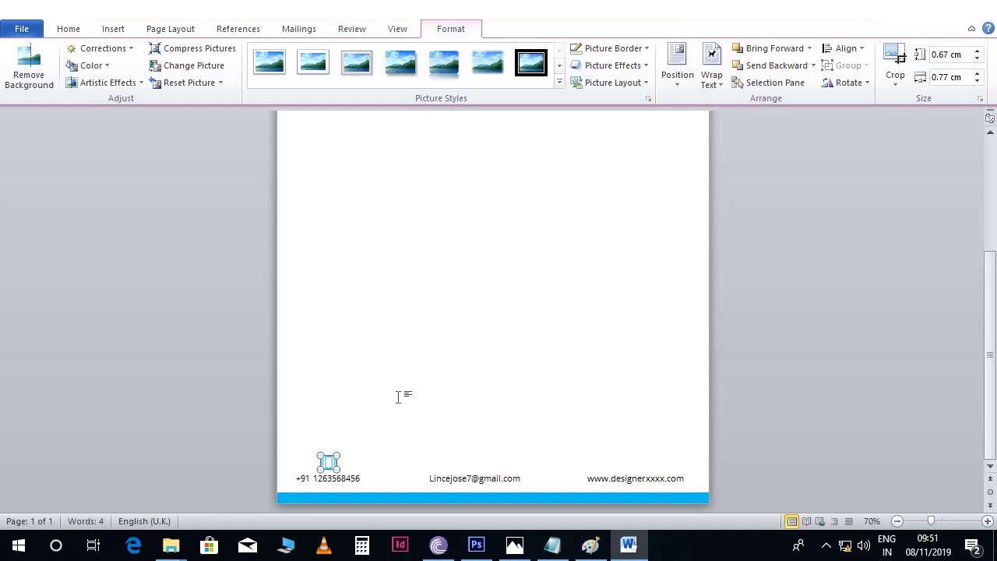
key(ctrl+Home)
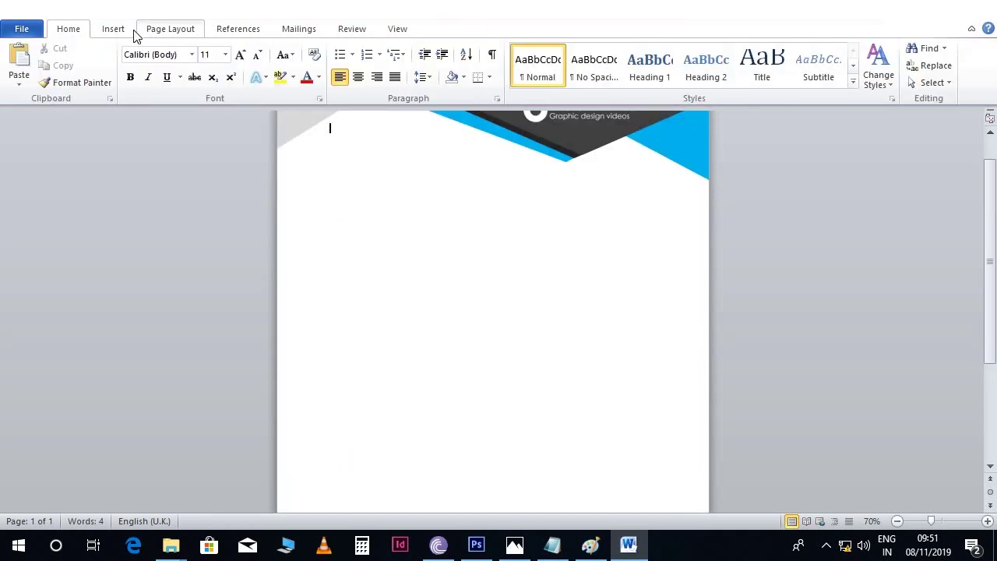
- Insert the icon-eml picture in front of text and centre it above the e-mail address
click(127, 31)
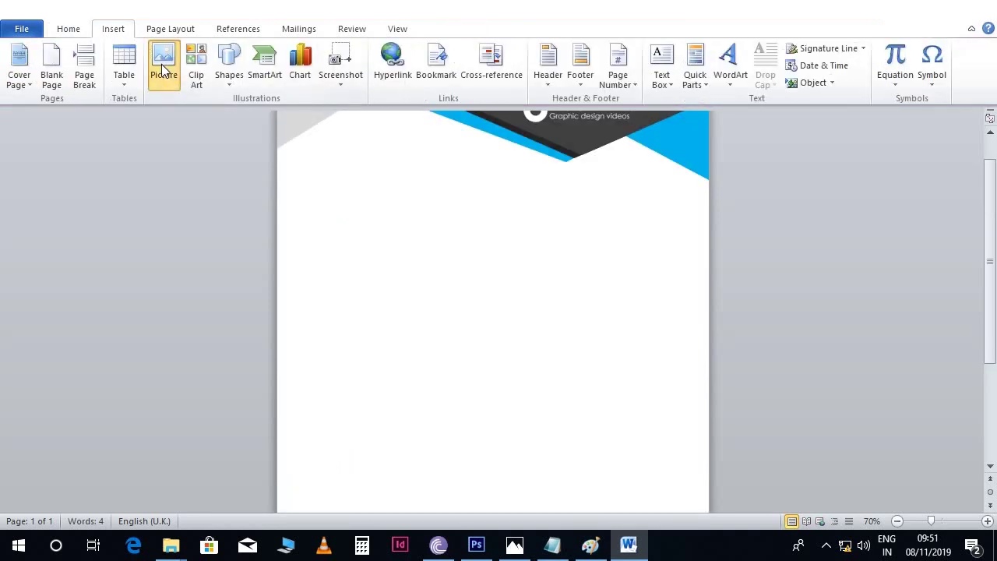
click(161, 64)
double_click(196, 159)
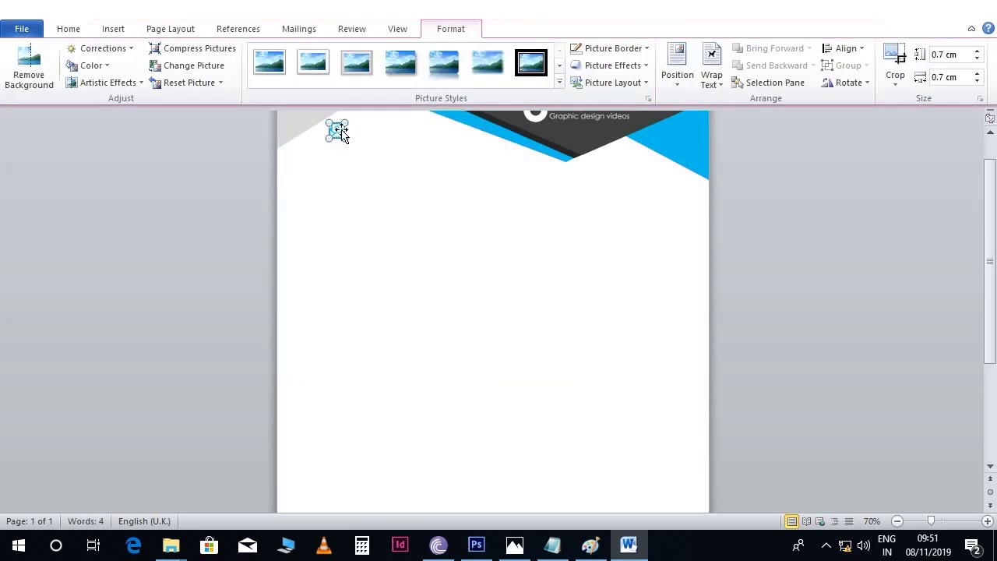
right_click(343, 130)
mouse_move(409, 363)
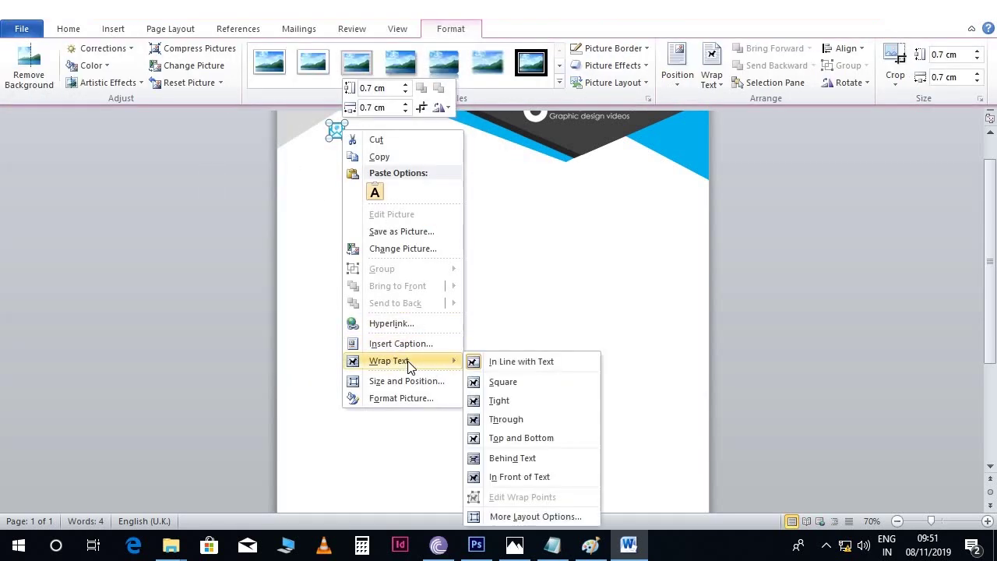
click(485, 475)
drag(336, 131, 507, 340)
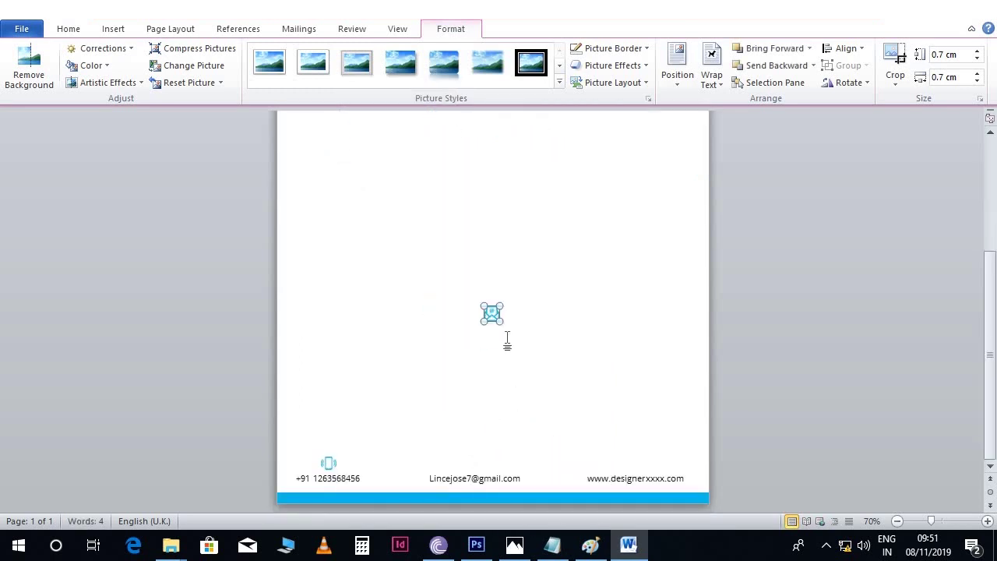
drag(491, 320, 472, 460)
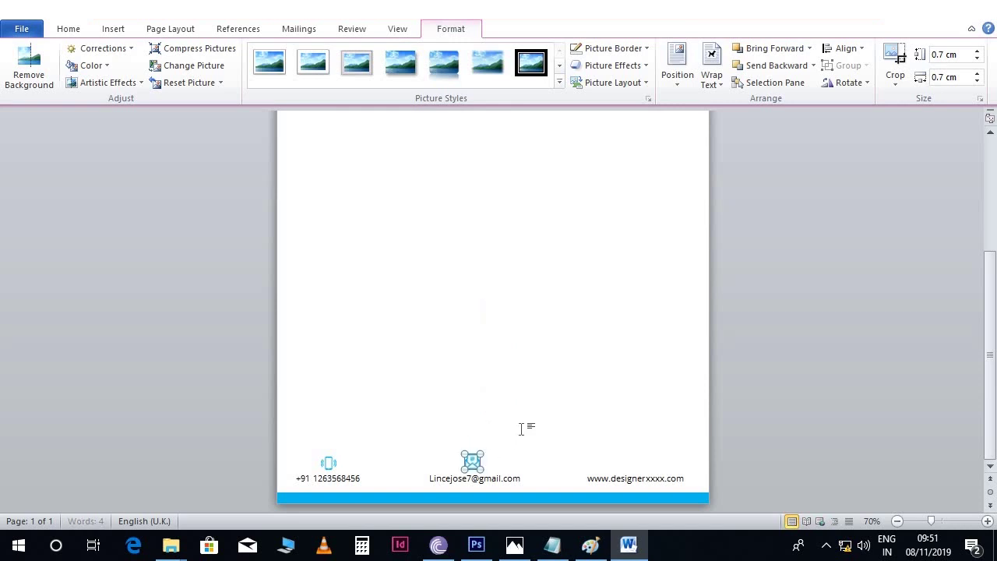
key(Right)
key(Right)
click(115, 30)
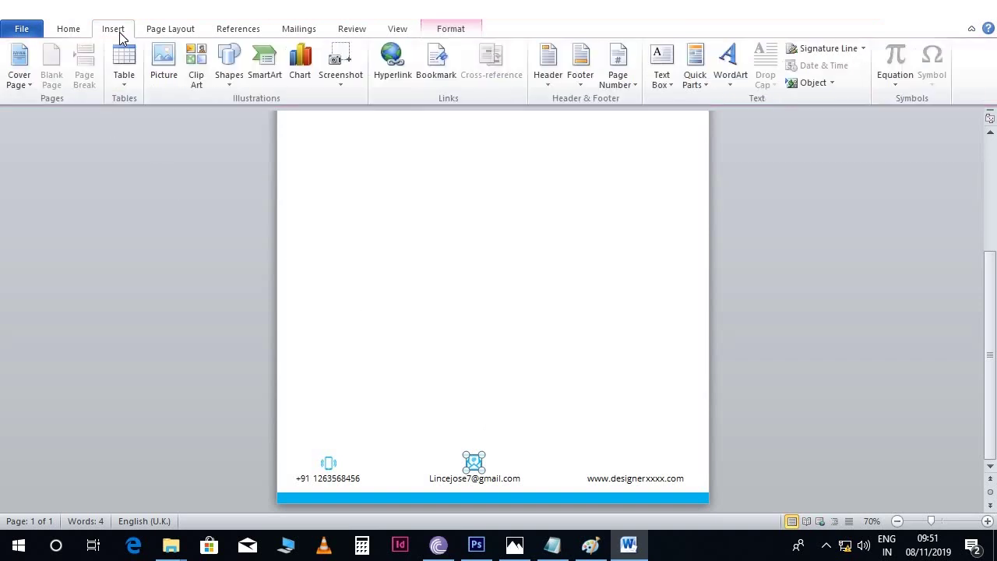
click(165, 66)
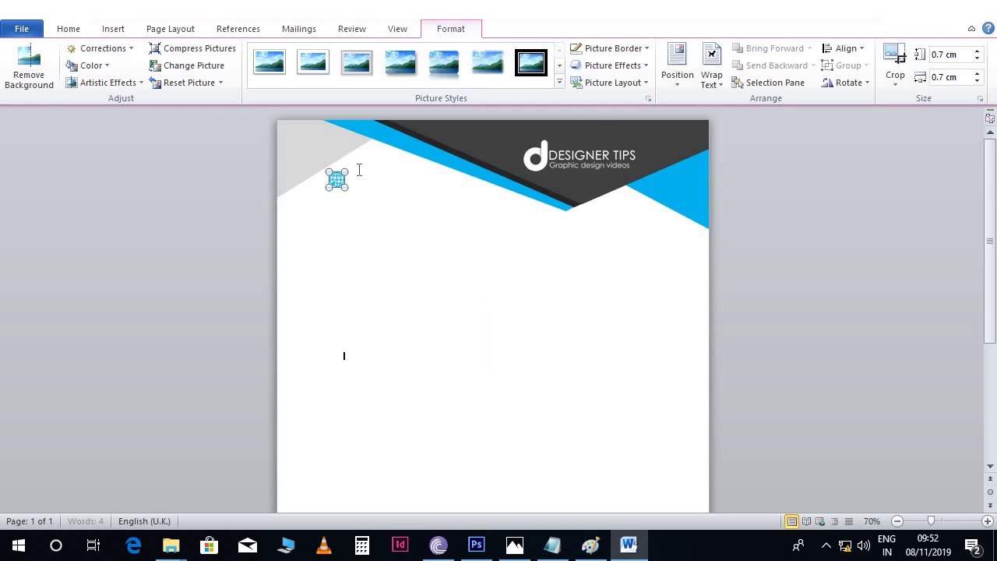
right_click(331, 184)
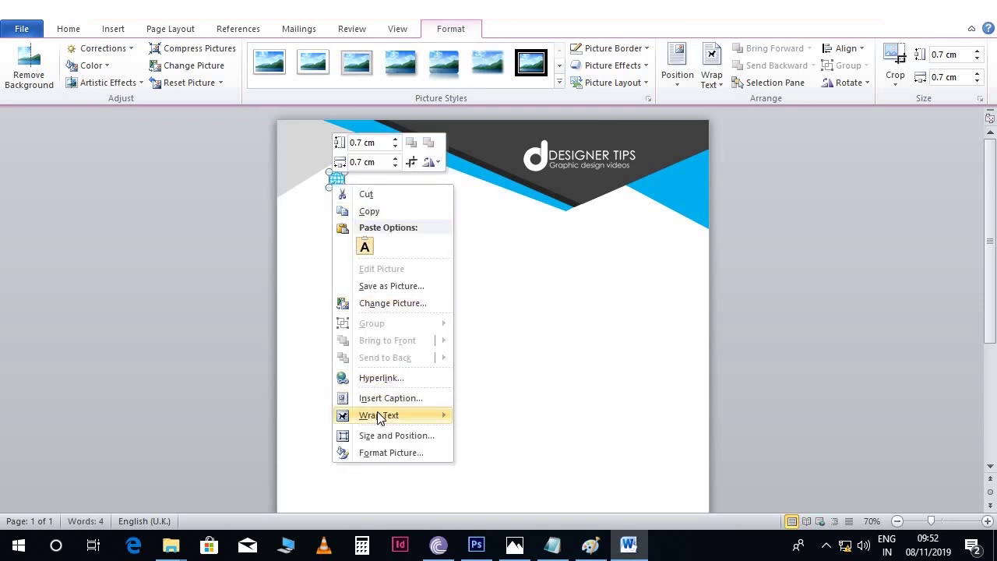
mouse_move(385, 415)
click(505, 459)
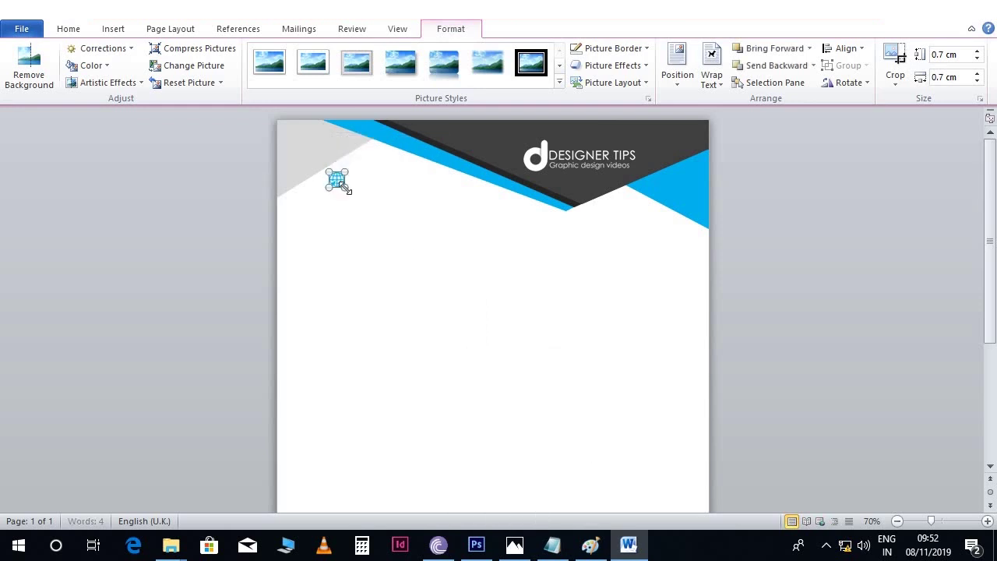
drag(611, 474, 612, 474)
scroll(615, 460, down, 3)
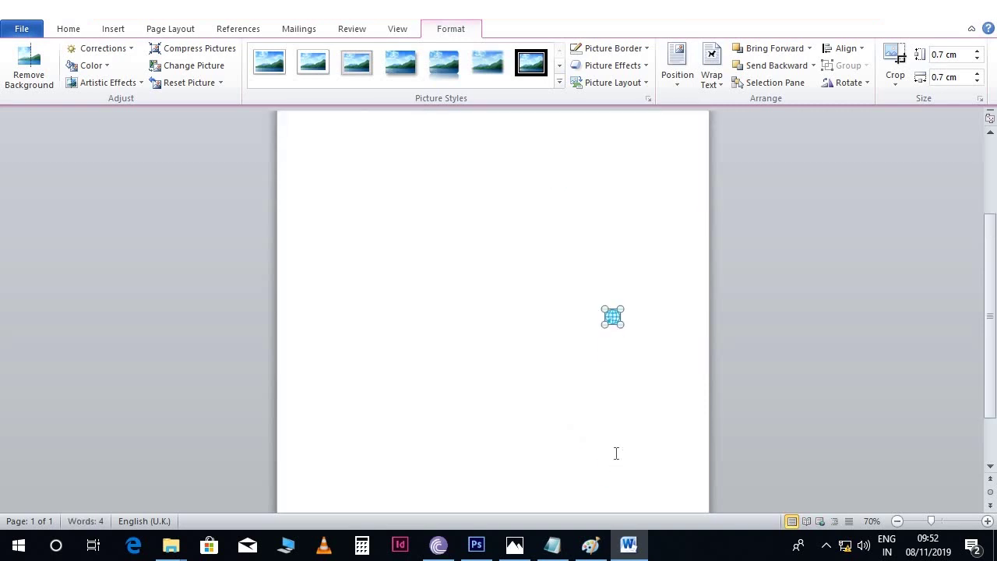
scroll(619, 436, down, 2)
drag(612, 244, 634, 464)
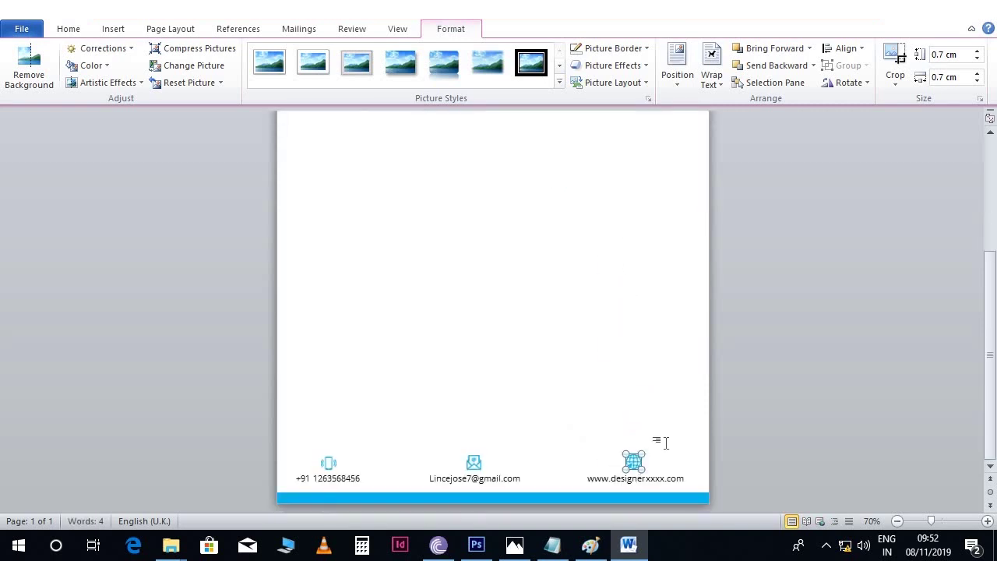
key(ctrl+Right)
key(ctrl+Right)
key(ctrl+Right)
click(666, 434)
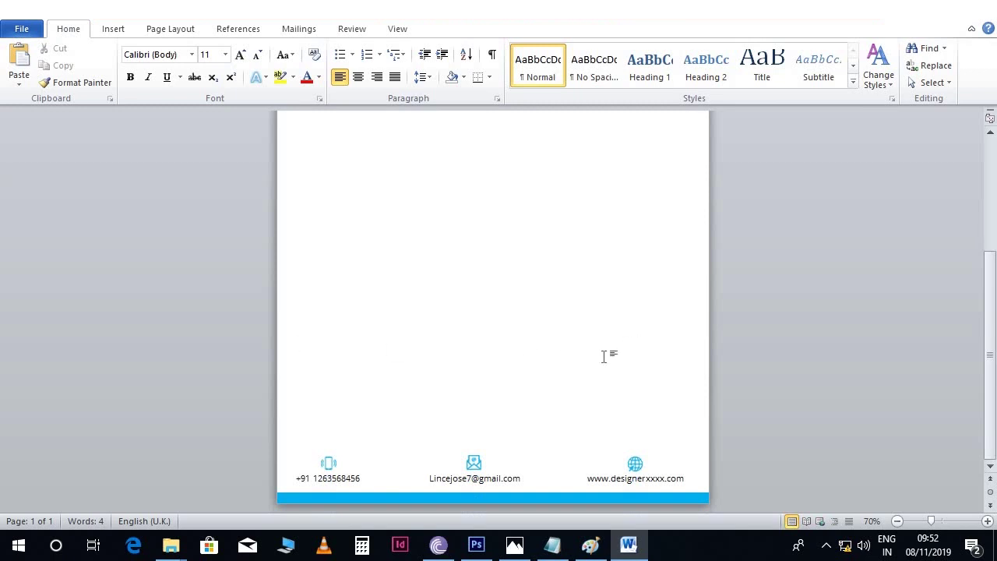
- Select the recipient's address block in Notepad, then return to Word
scroll(604, 354, up, 5)
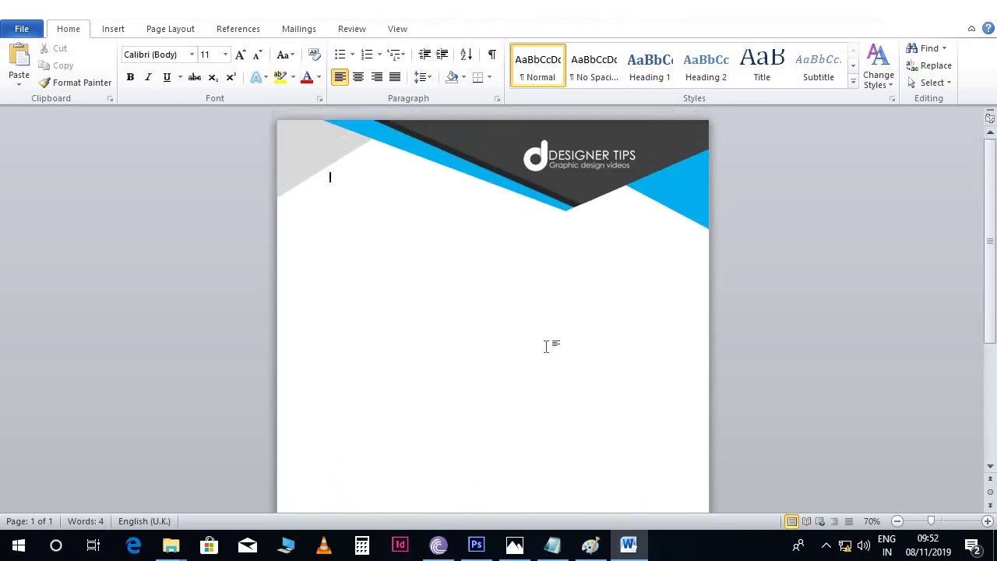
click(553, 544)
drag(60, 82, 9, 43)
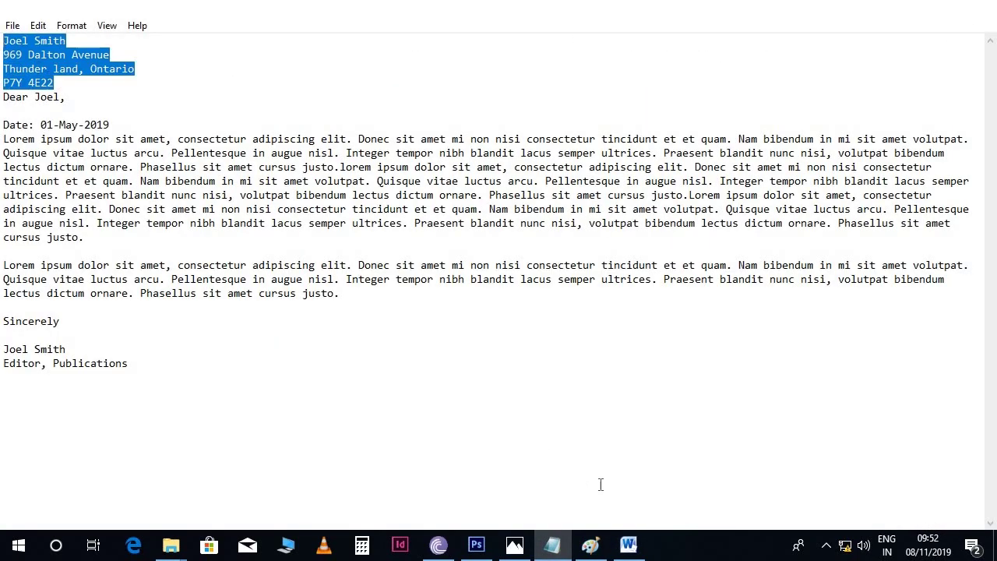
click(629, 544)
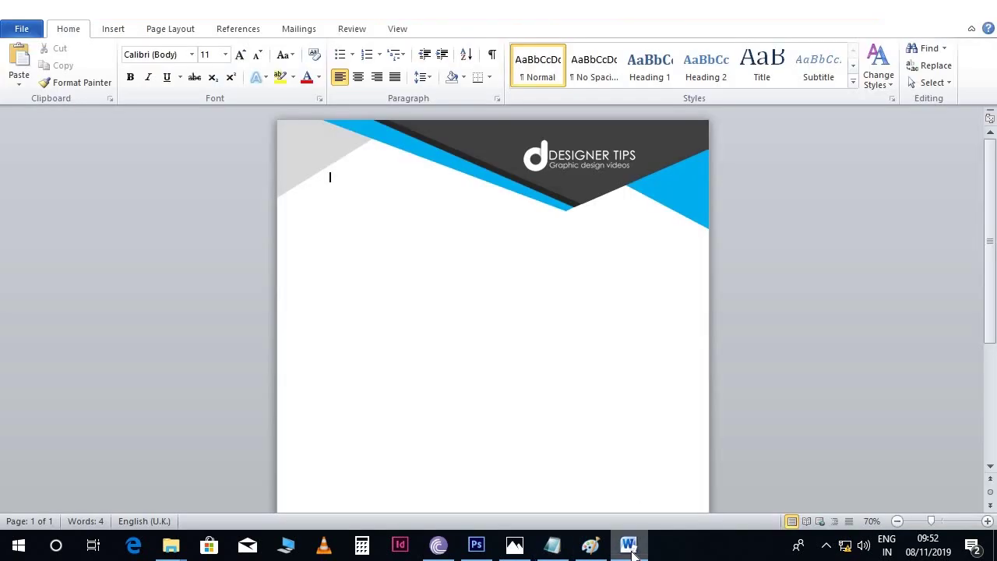
- Draw a text box below the letterhead on the left and paste the address lines into it
click(111, 32)
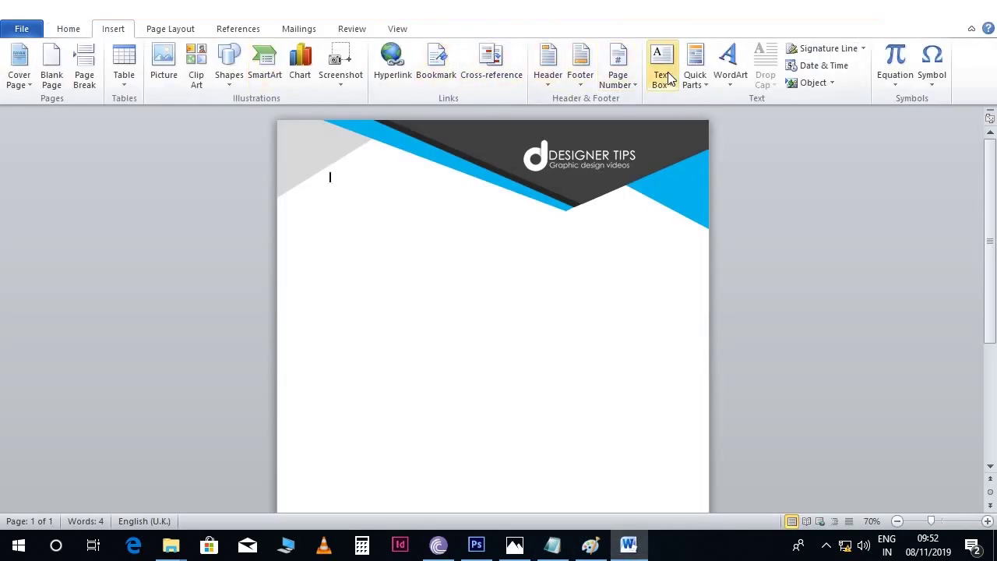
click(665, 77)
click(698, 388)
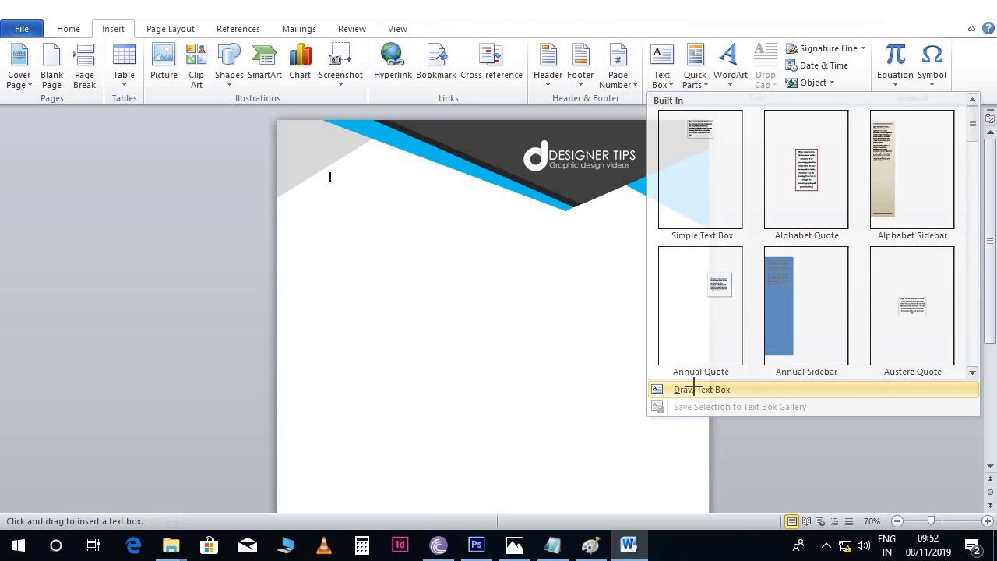
drag(297, 241, 409, 326)
key(ctrl+v)
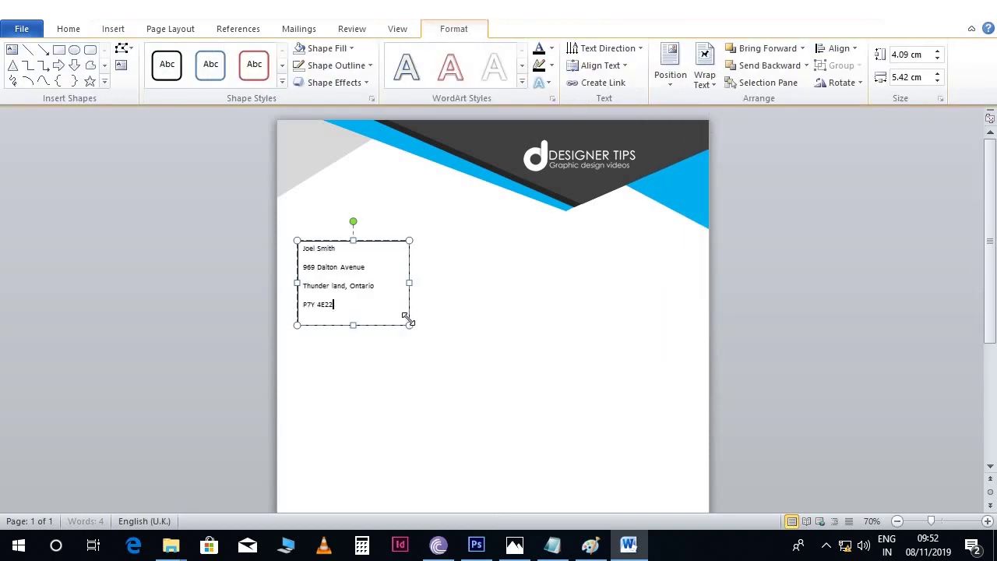
key(ctrl+a)
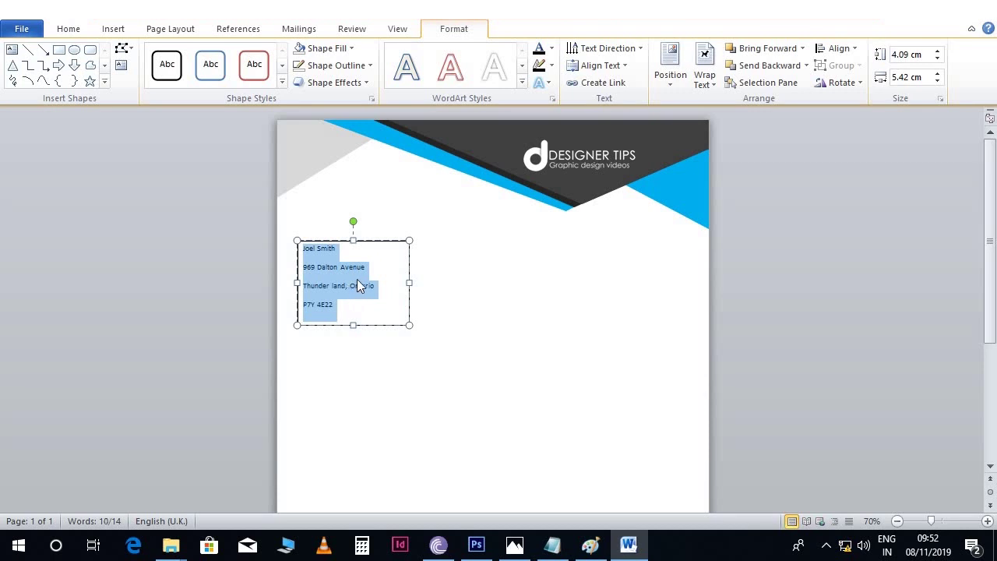
- Format the address text as Open Sans 12 pt with 1.0 line spacing
click(70, 30)
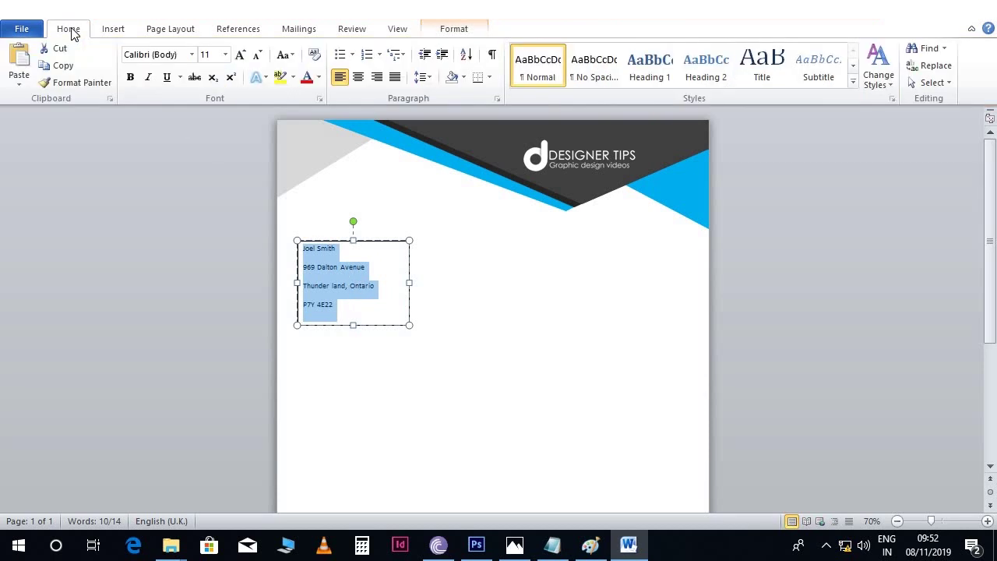
click(138, 56)
text(Open Sans)
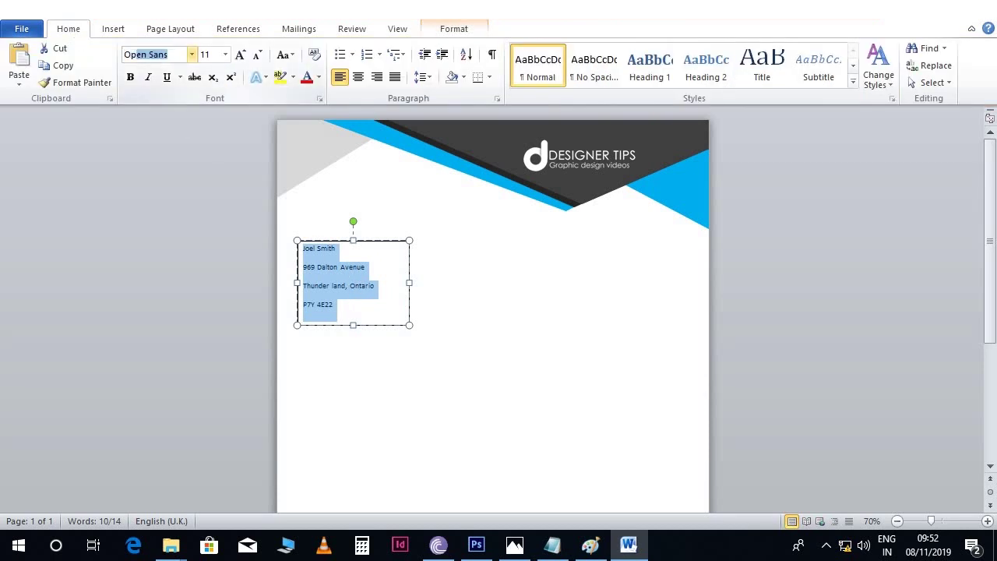
key(Return)
click(207, 58)
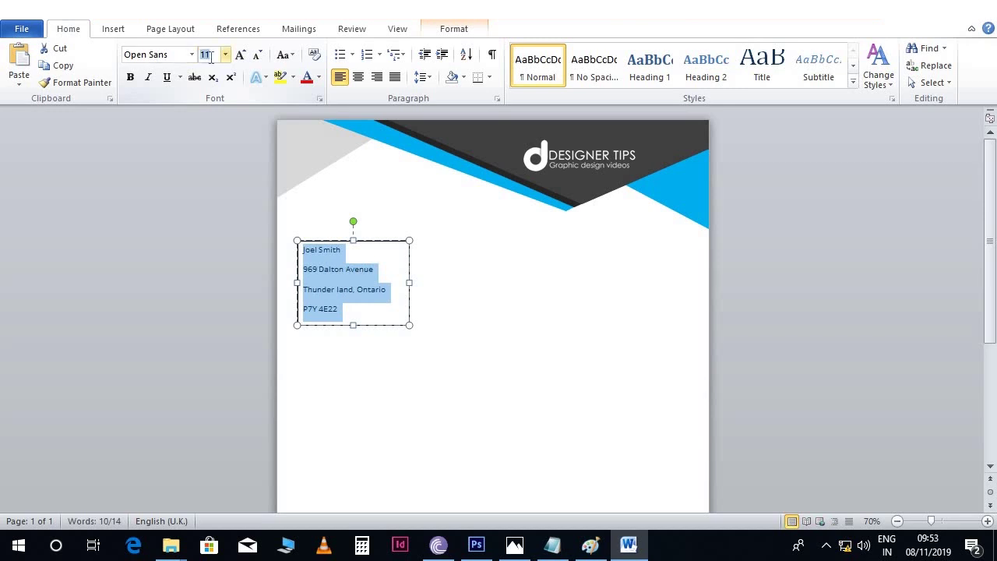
text(12)
key(Return)
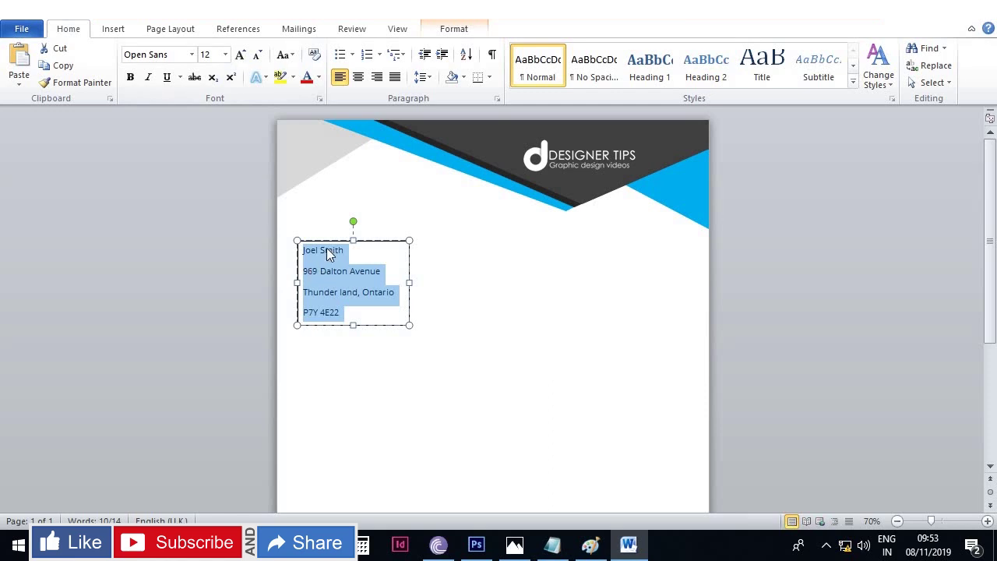
click(427, 77)
click(438, 97)
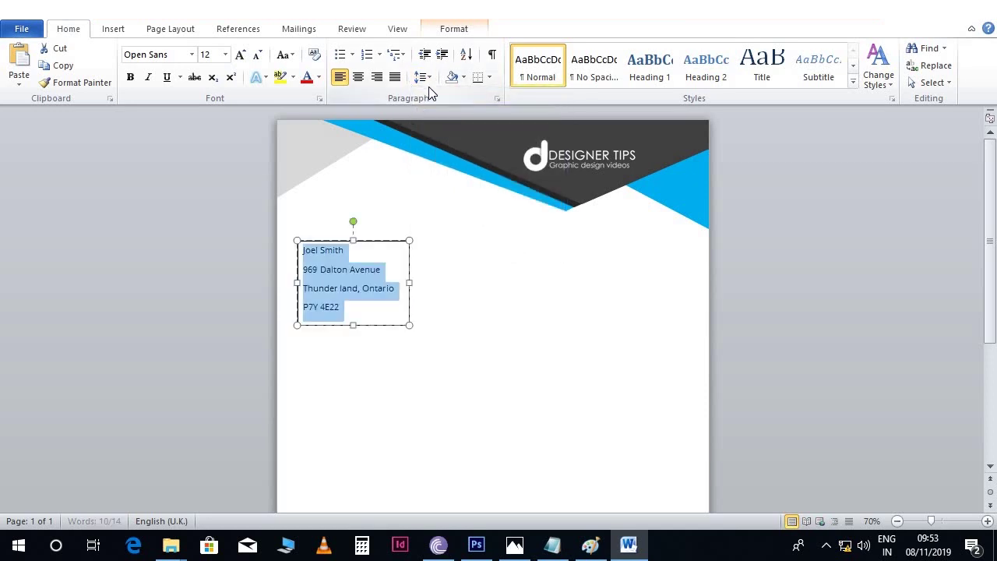
click(422, 77)
- Set the address paragraphs' Spacing After to 0 pt in Line Spacing Options
click(467, 211)
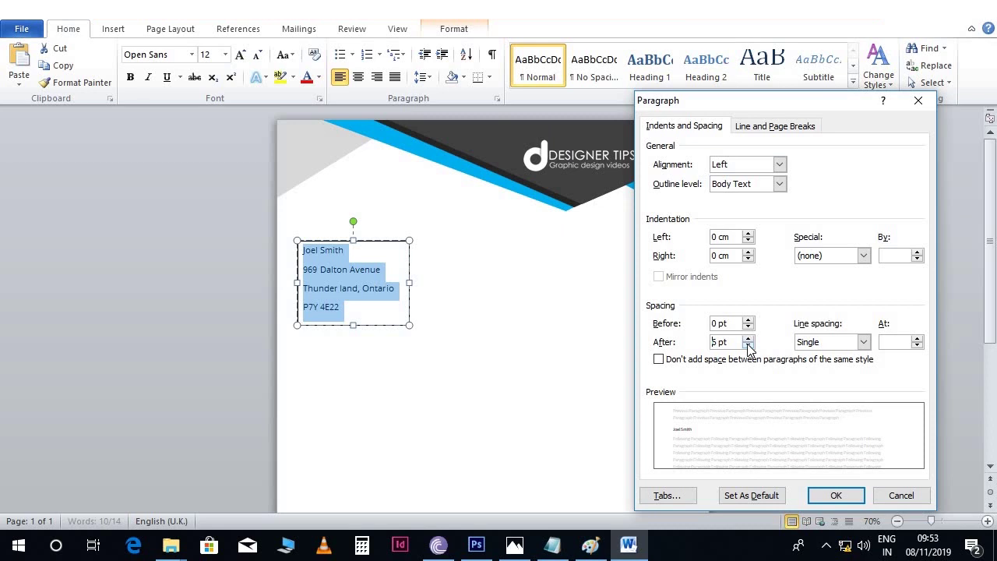
click(748, 346)
click(827, 499)
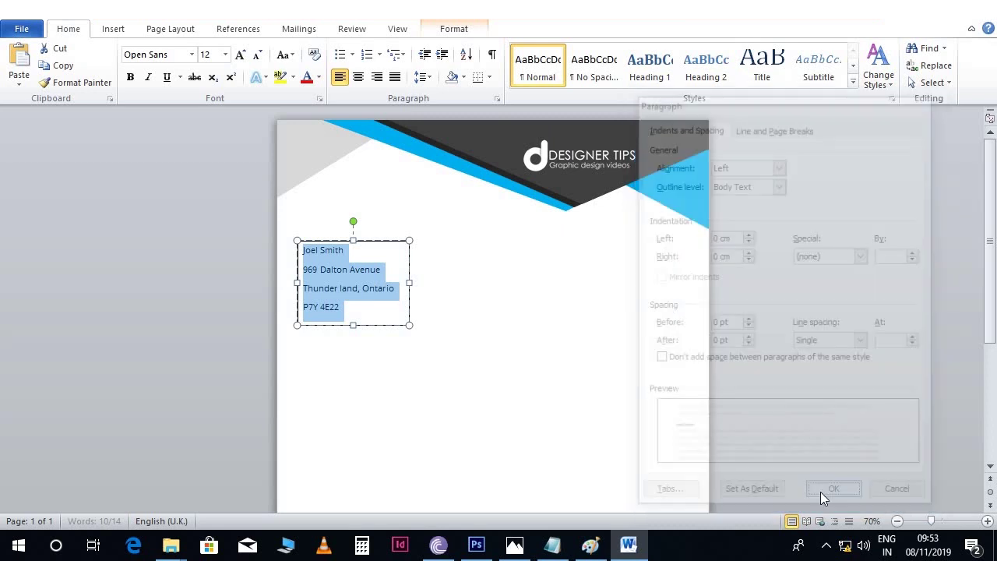
- Make the recipient's name on the first address line bold
click(352, 274)
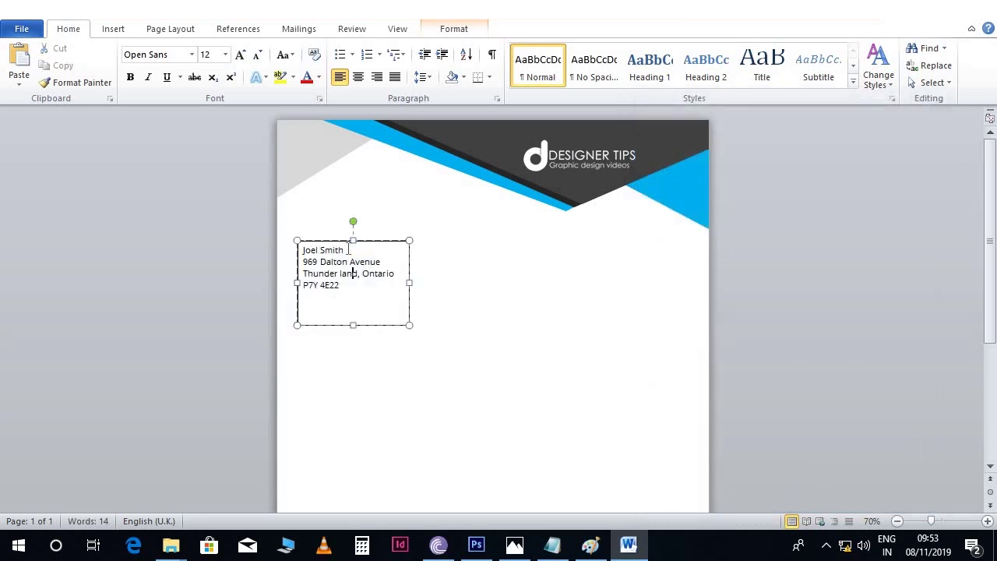
drag(300, 250, 299, 251)
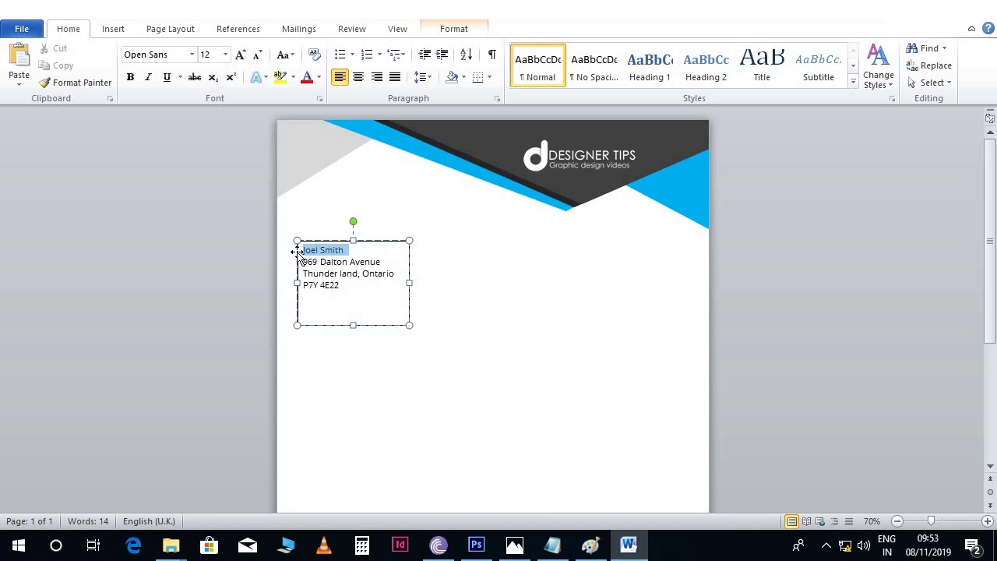
click(131, 78)
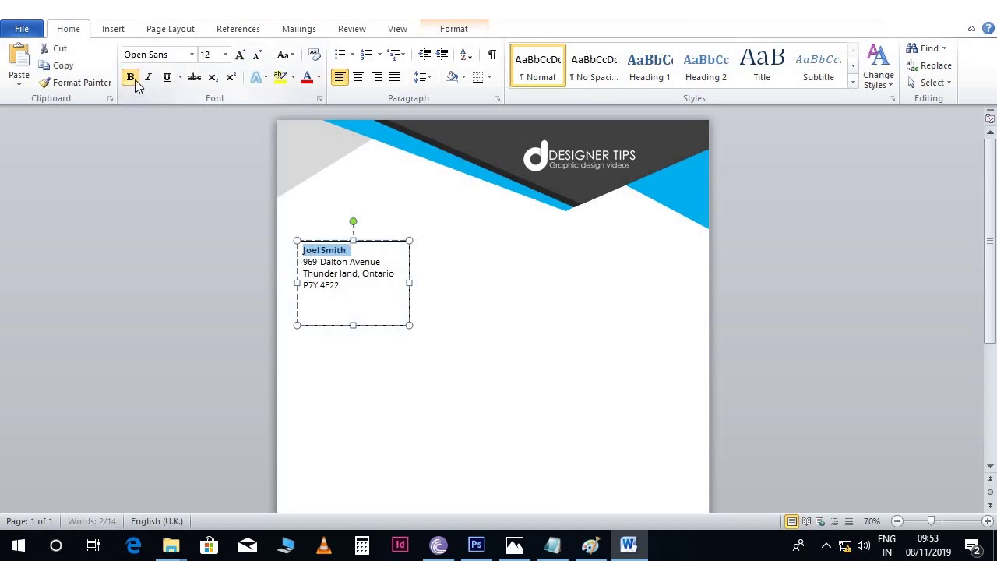
click(355, 242)
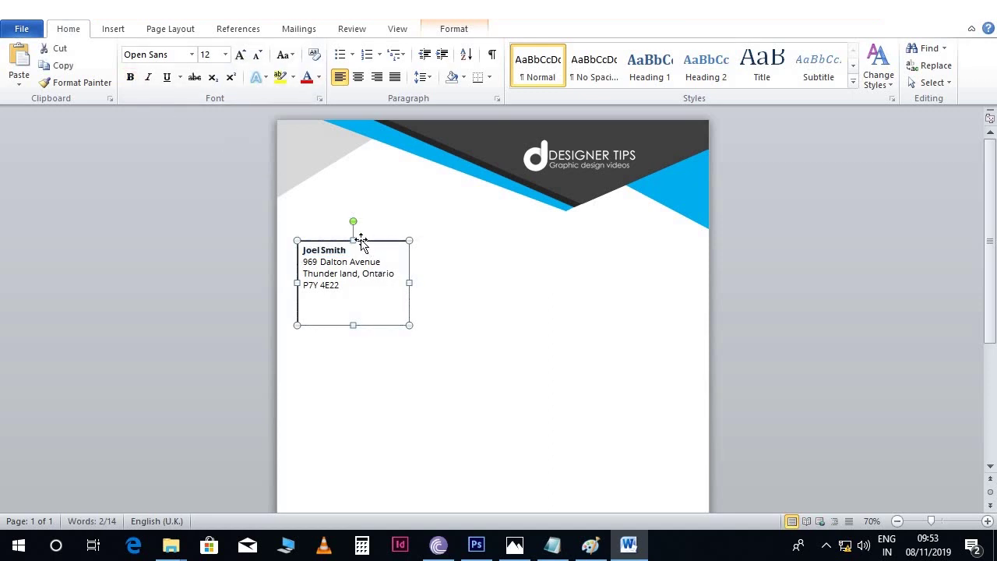
click(459, 30)
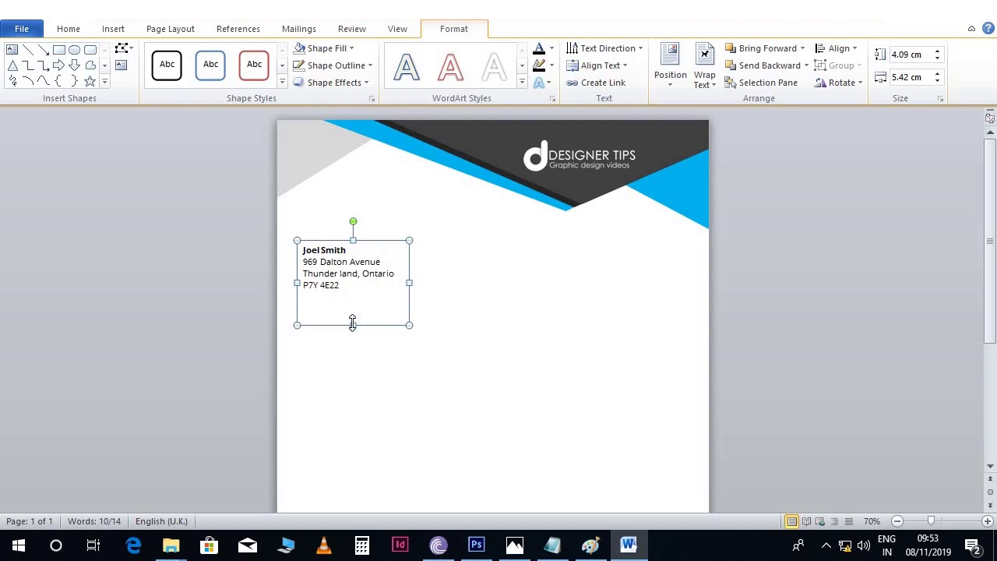
- Shorten the address box to 2.69 cm, copy it to the right, and grab the Notepad date line
drag(353, 318, 352, 296)
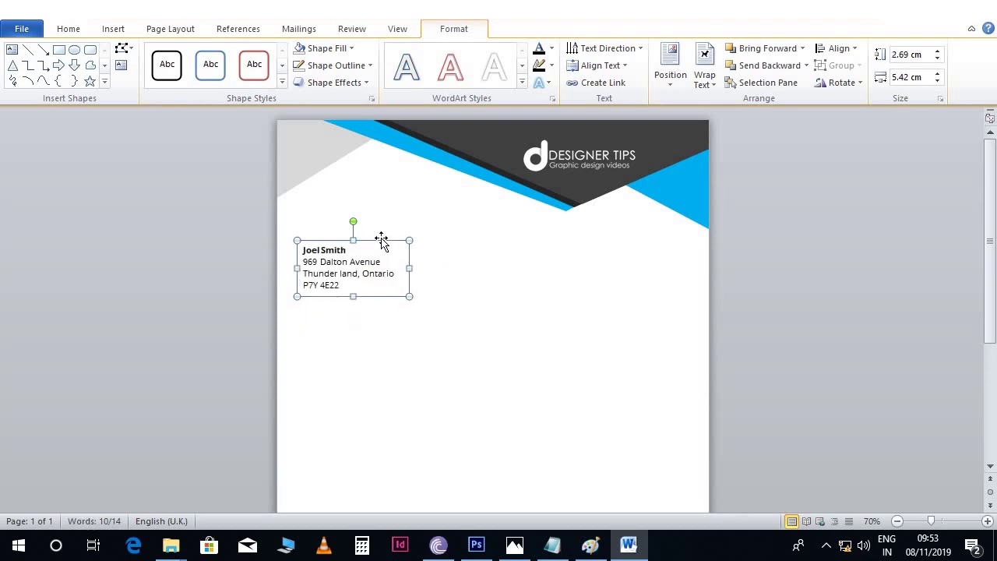
mouse_move(376, 240)
mouse_down()
mouse_move(545, 247)
mouse_move(656, 278)
mouse_up()
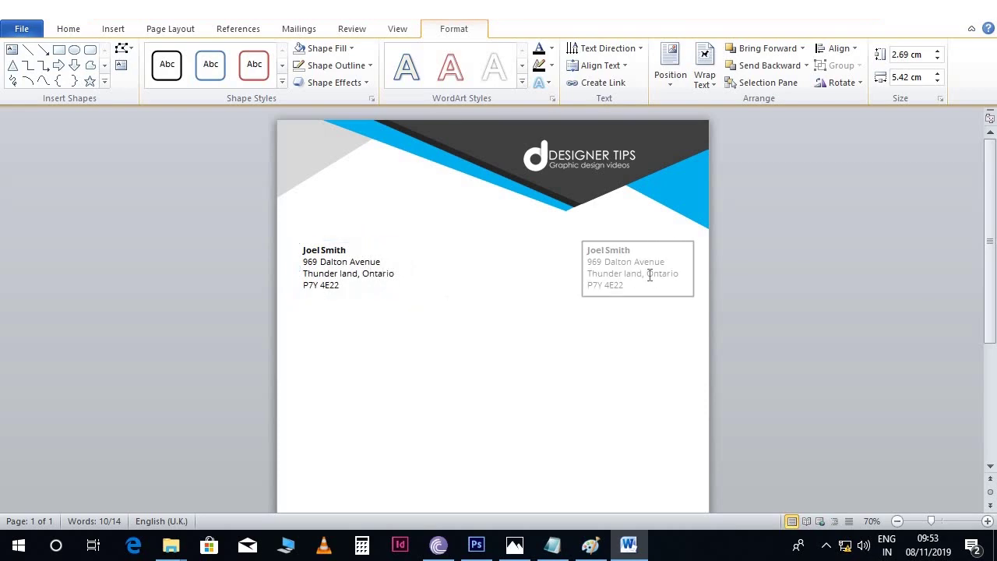
click(553, 544)
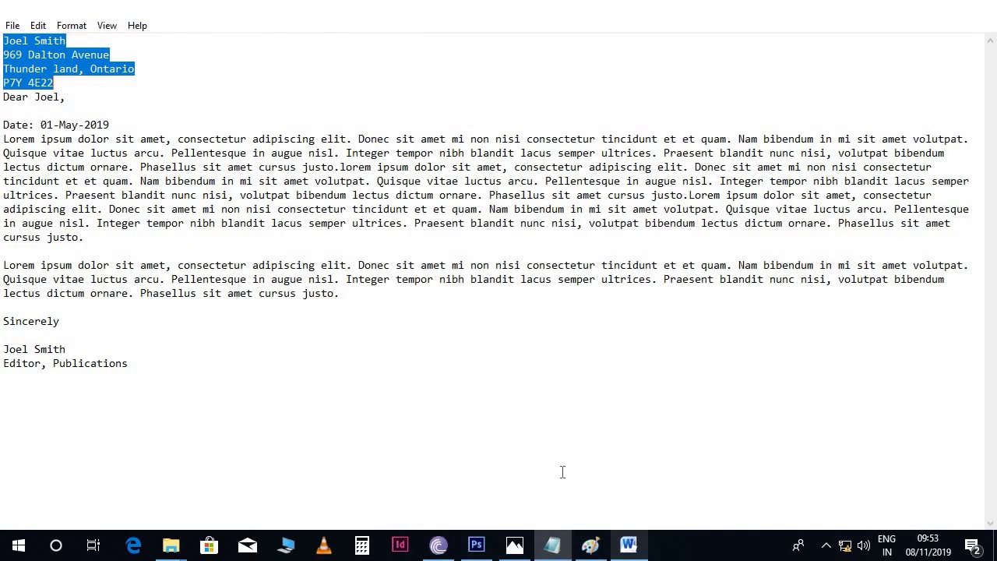
drag(114, 125, 3, 125)
key(ctrl+c)
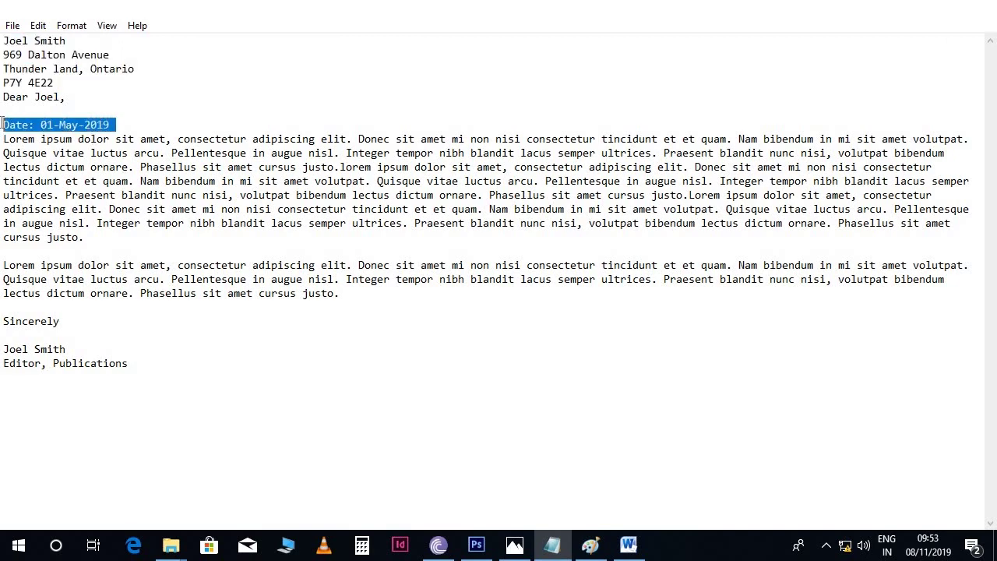
click(629, 543)
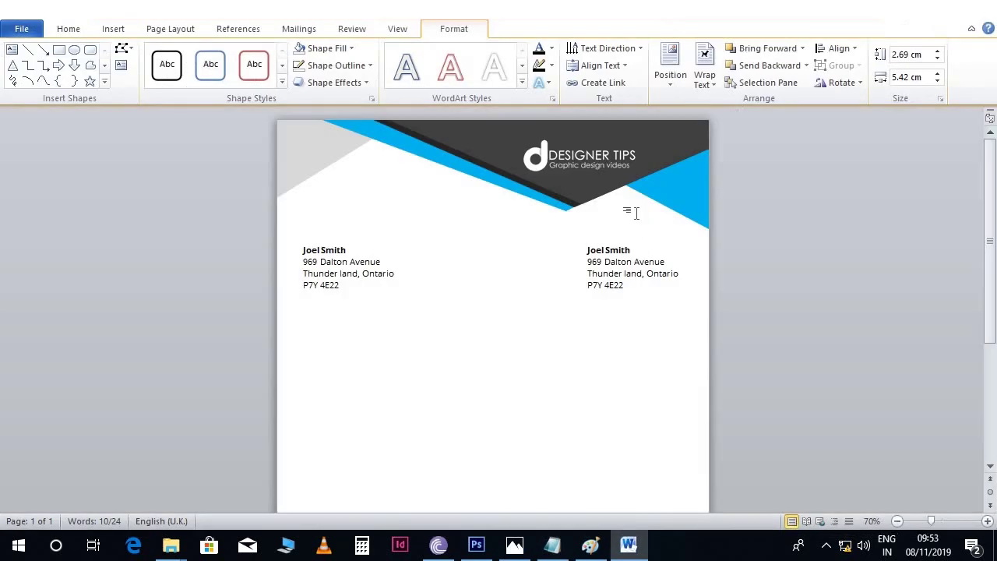
- Replace the right box's text with the pasted 'Date: 01-May-2019' line and remove bold
key(ctrl+a)
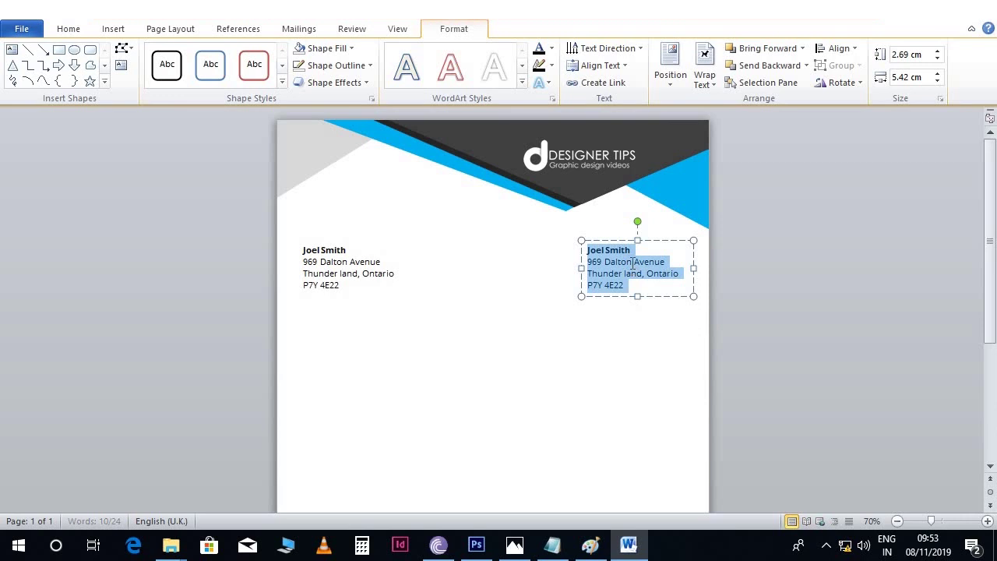
key(ctrl+v)
key(ctrl+a)
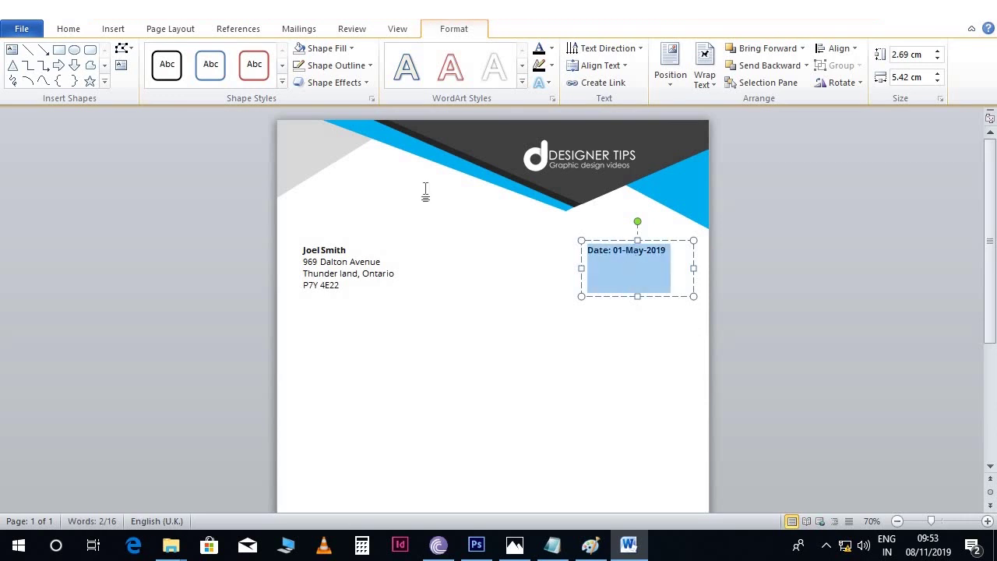
click(72, 29)
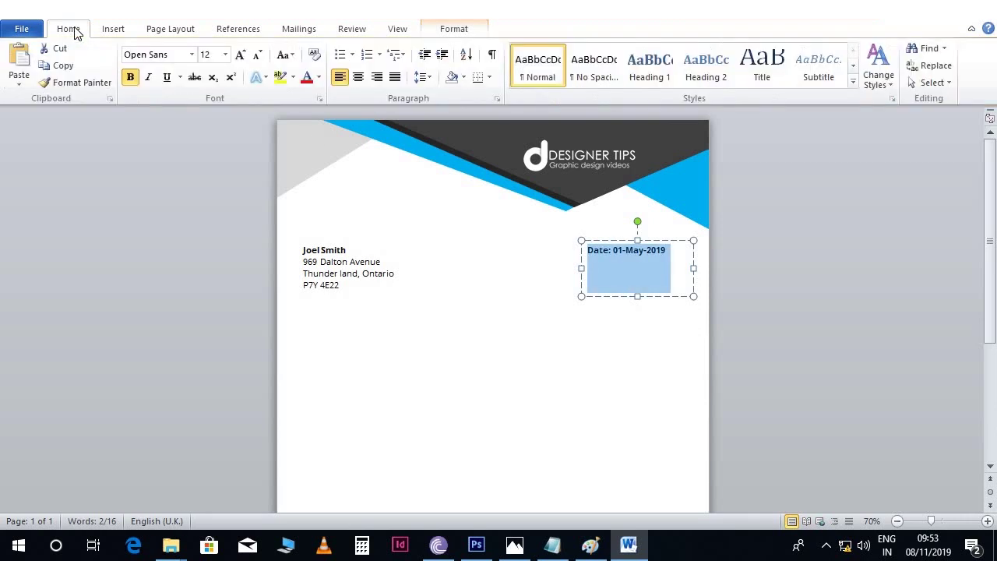
click(130, 76)
- Shrink the date box to one line and nudge it slightly right and lower
drag(637, 294, 637, 264)
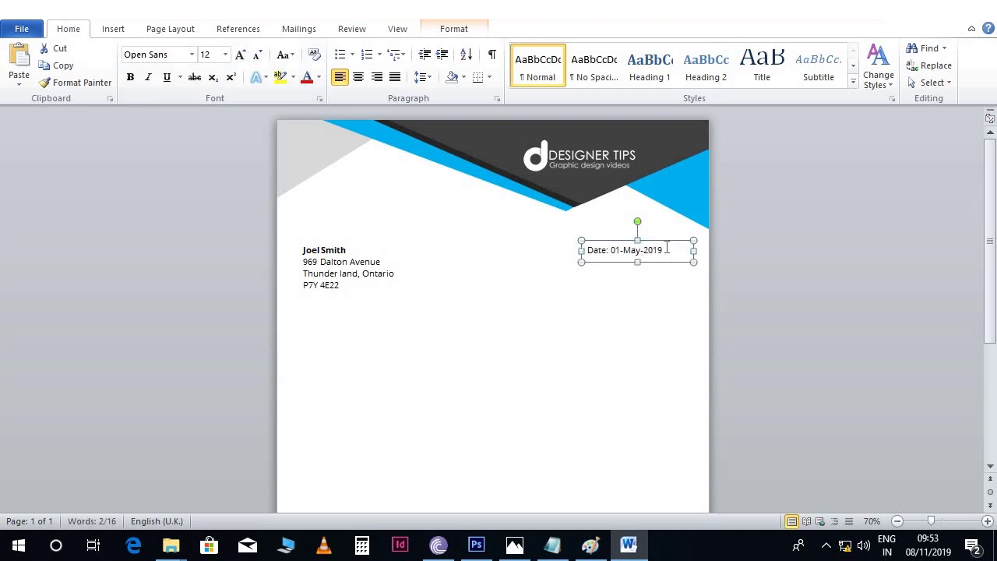
mouse_move(665, 242)
mouse_down()
mouse_move(672, 253)
mouse_move(654, 260)
mouse_move(669, 272)
mouse_up()
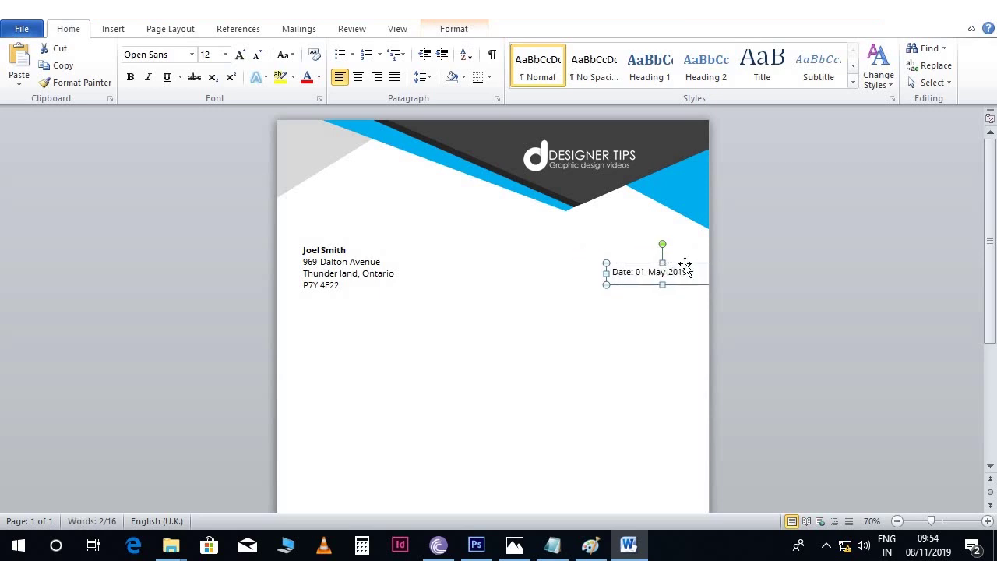
key(ctrl+Right)
key(ctrl+Right)
key(ctrl+Down)
key(ctrl+Down)
key(ctrl+Down)
key(ctrl+Down)
key(ctrl+Down)
key(ctrl+Down)
key(ctrl+Down)
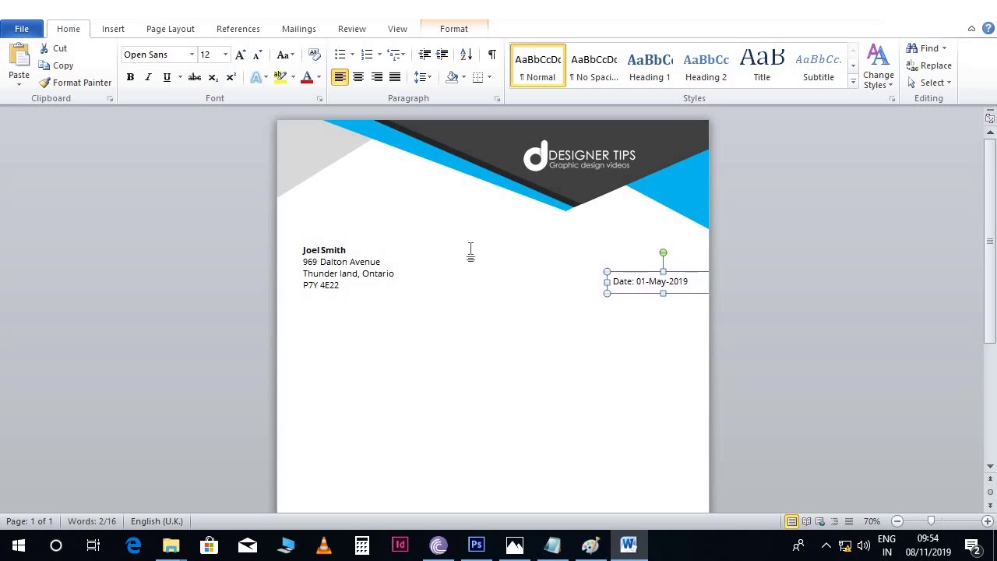
click(350, 269)
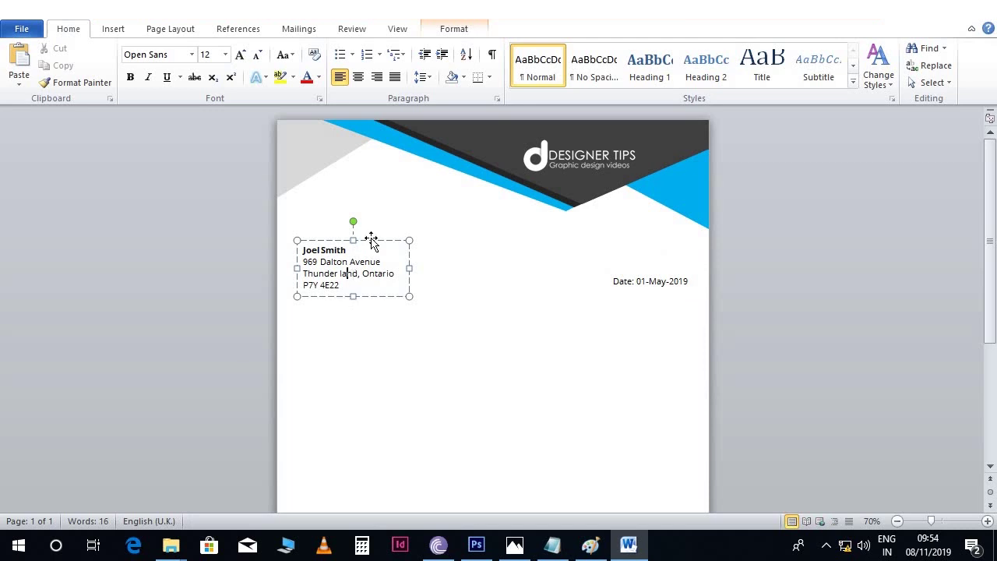
- Copy the address box just below the original and stretch it toward the page's lower right
scroll(374, 244, down, 2)
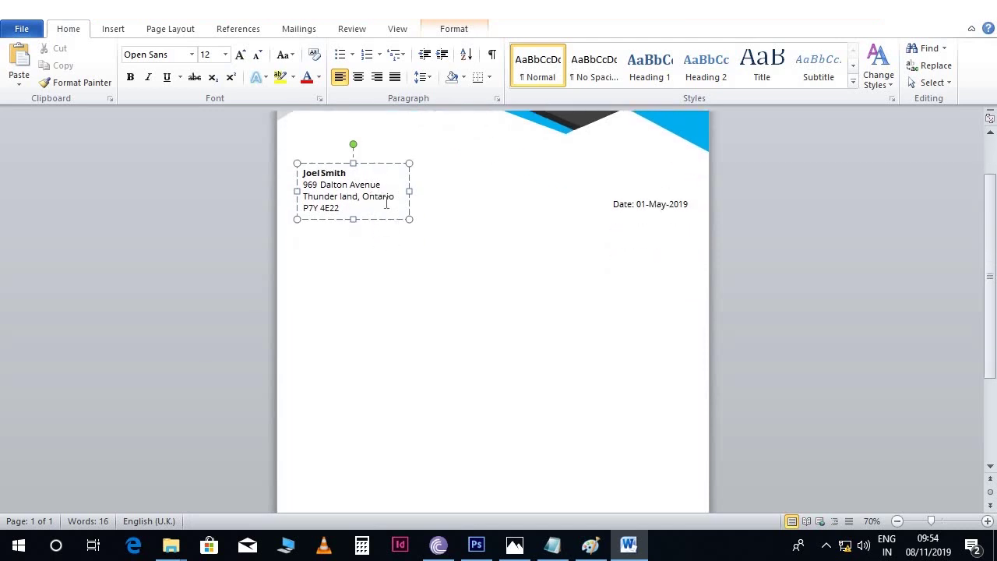
drag(375, 164, 378, 244)
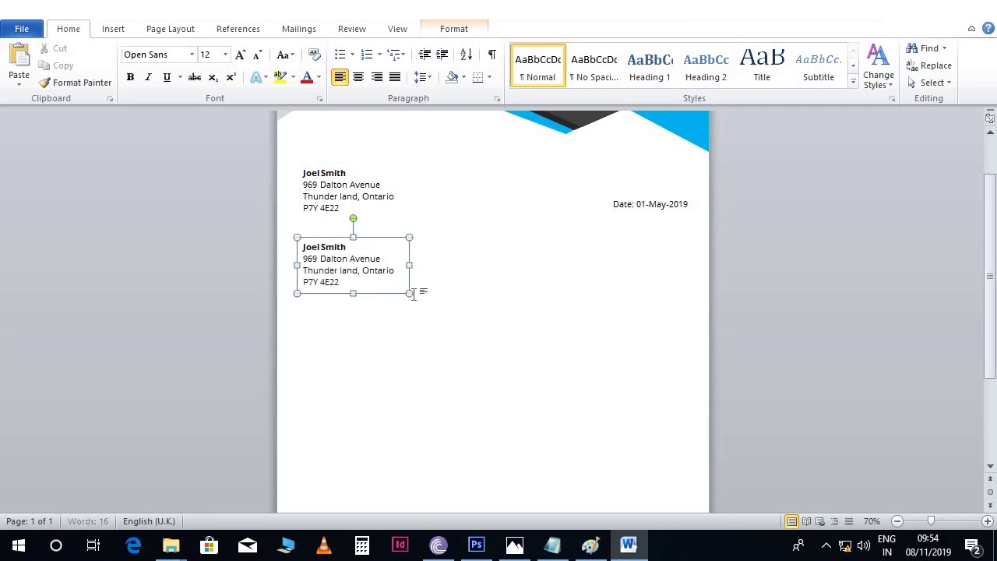
drag(409, 293, 691, 459)
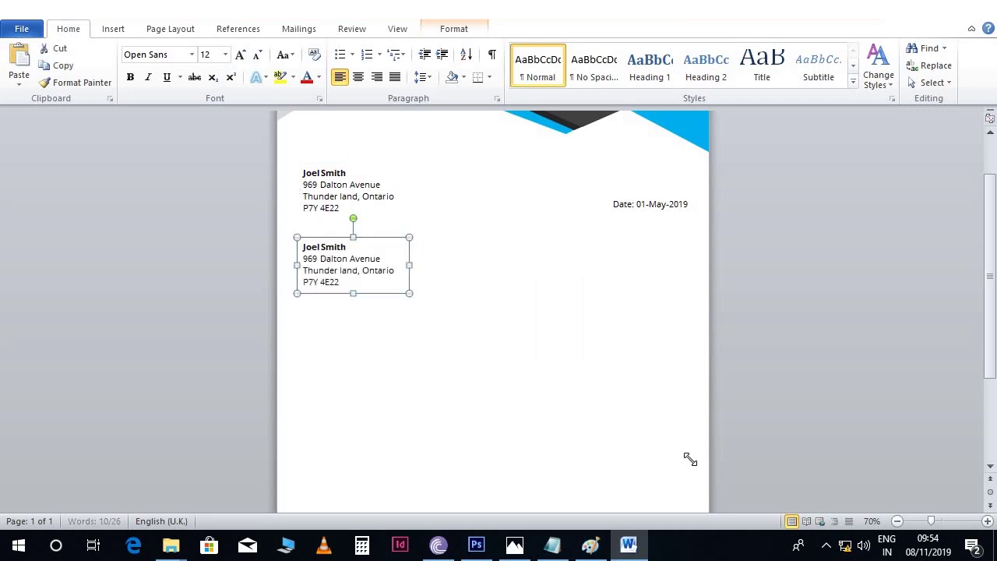
click(629, 543)
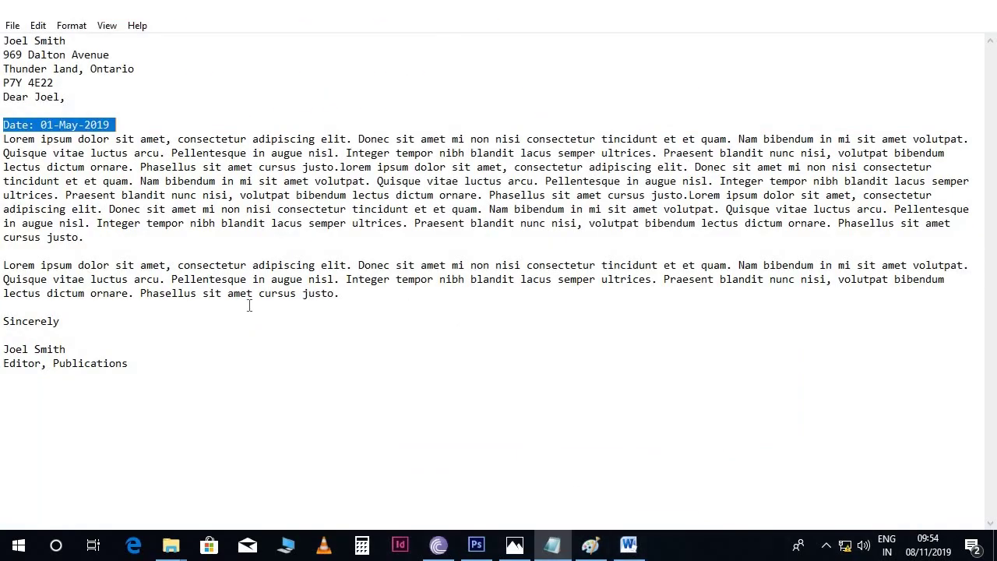
- Move the salutation line beneath the date and select the text from salutation to signature
click(7, 138)
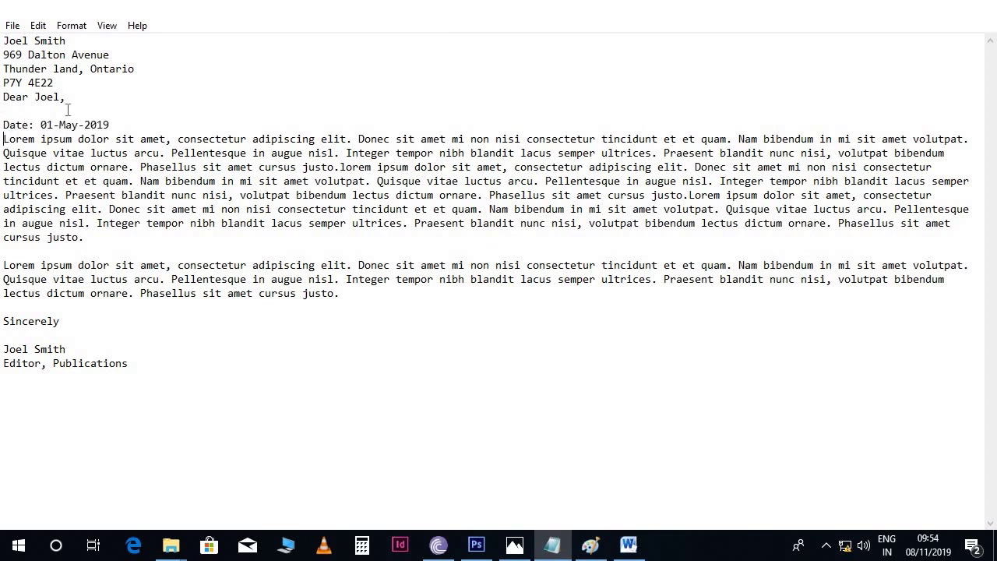
drag(67, 96, 3, 97)
key(Delete)
click(115, 125)
key(Return)
key(ctrl+v)
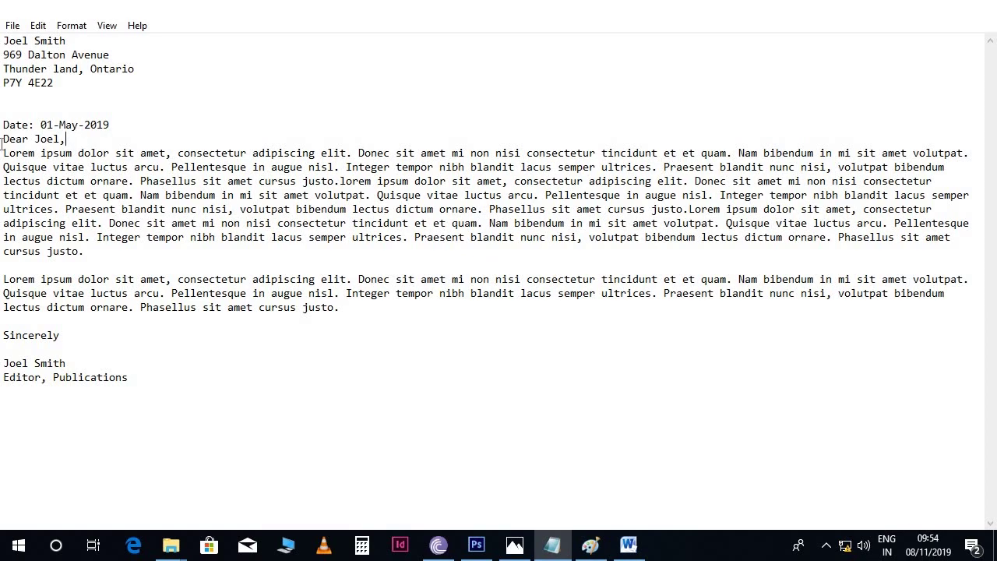
drag(4, 141, 168, 382)
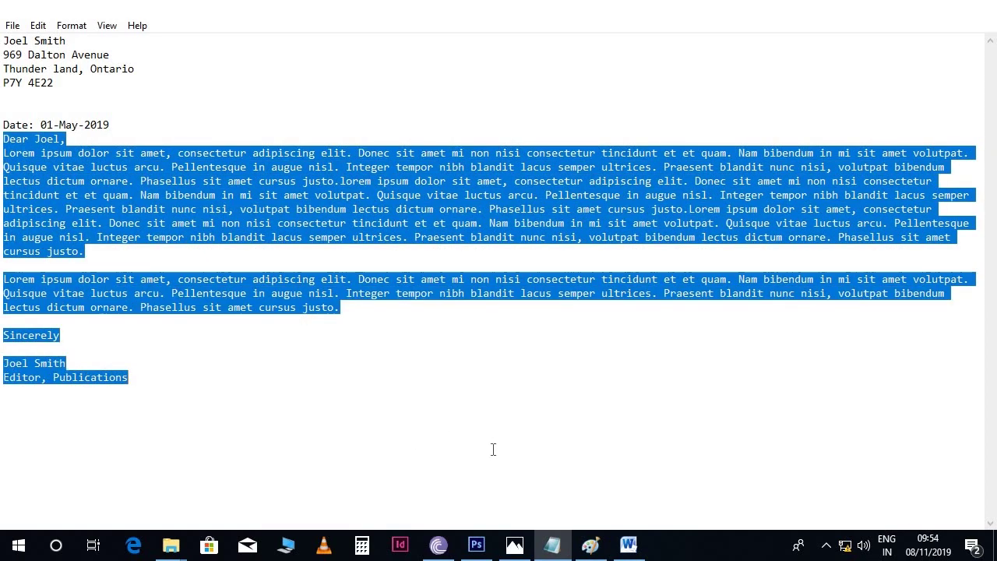
click(625, 540)
- Paste the letter into the body text box, then make it non-bold and justified
click(331, 275)
key(ctrl+a)
key(ctrl+v)
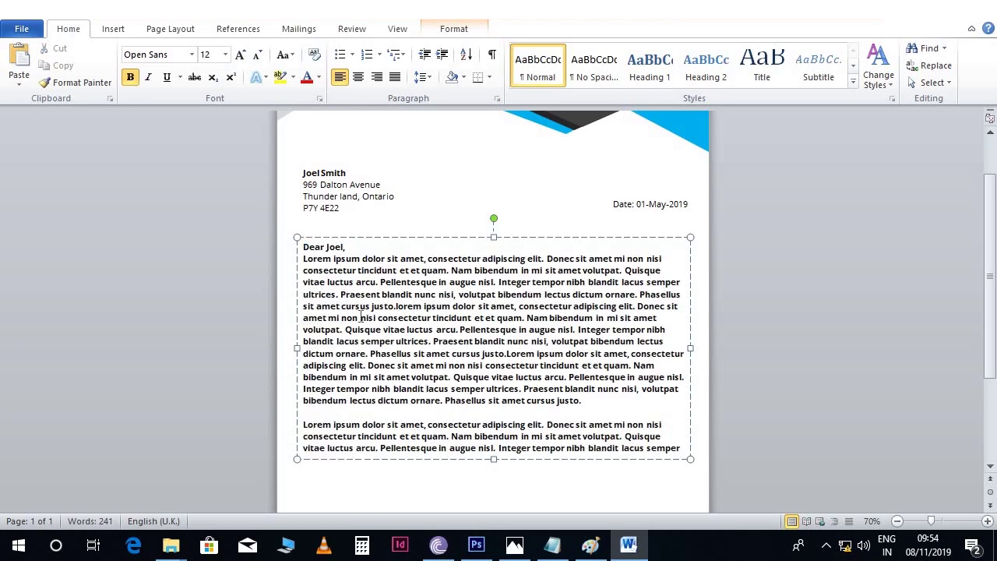
key(ctrl+a)
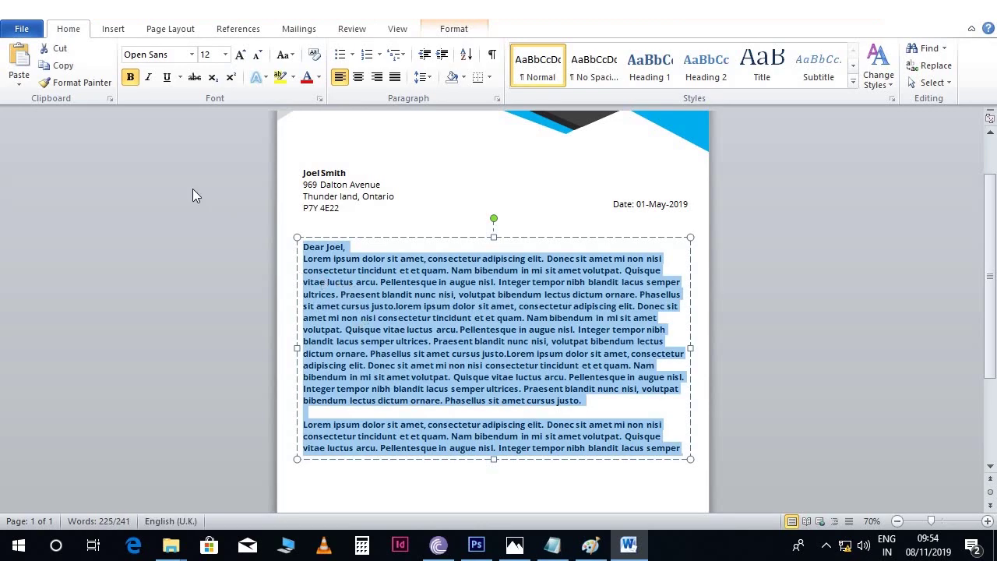
click(130, 78)
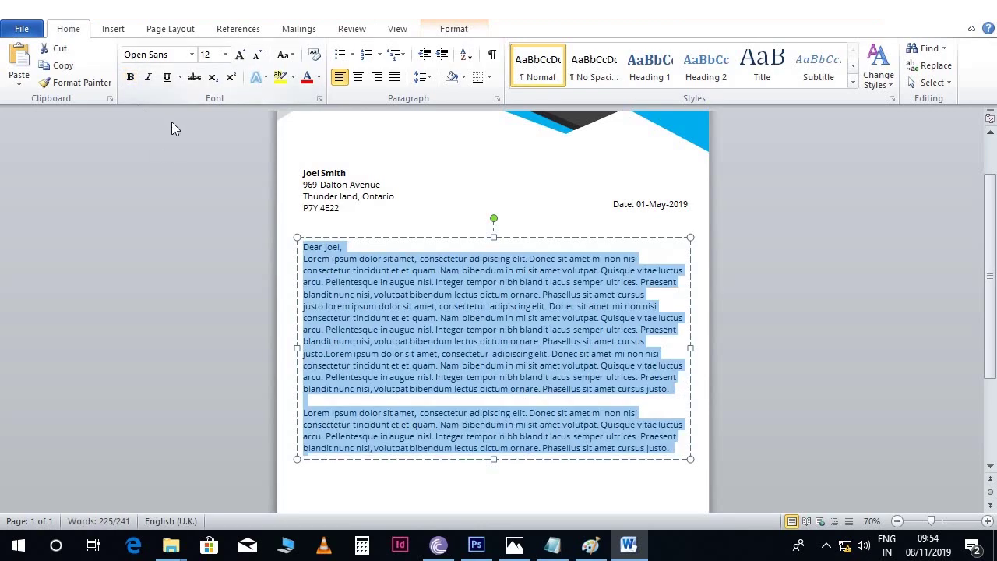
click(395, 77)
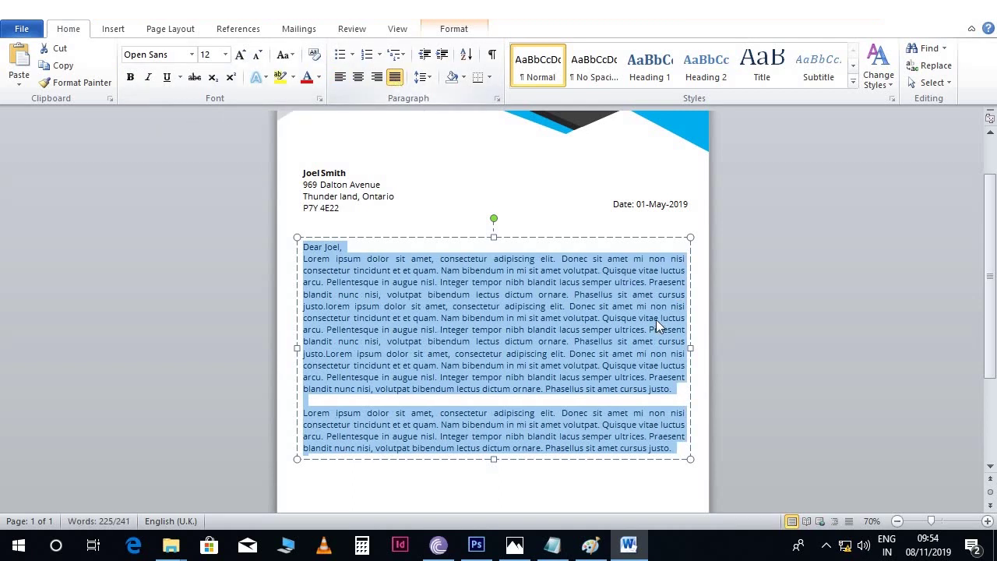
- Lengthen the text box downward so the 'Sincerely' closing and signature lines show
scroll(657, 327, down, 1)
scroll(583, 319, down, 2)
scroll(582, 321, down, 3)
drag(494, 309, 492, 447)
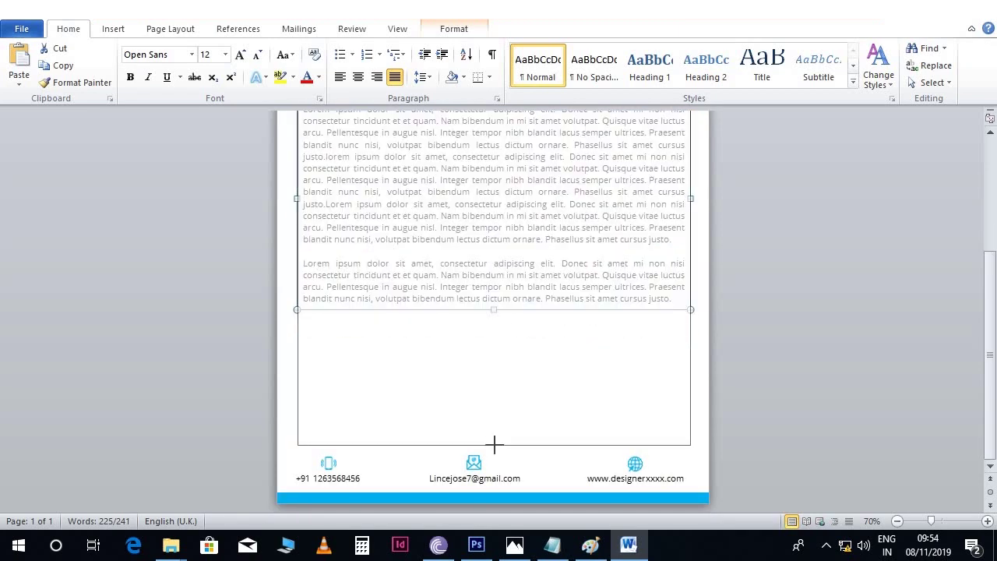
scroll(464, 328, up, 3)
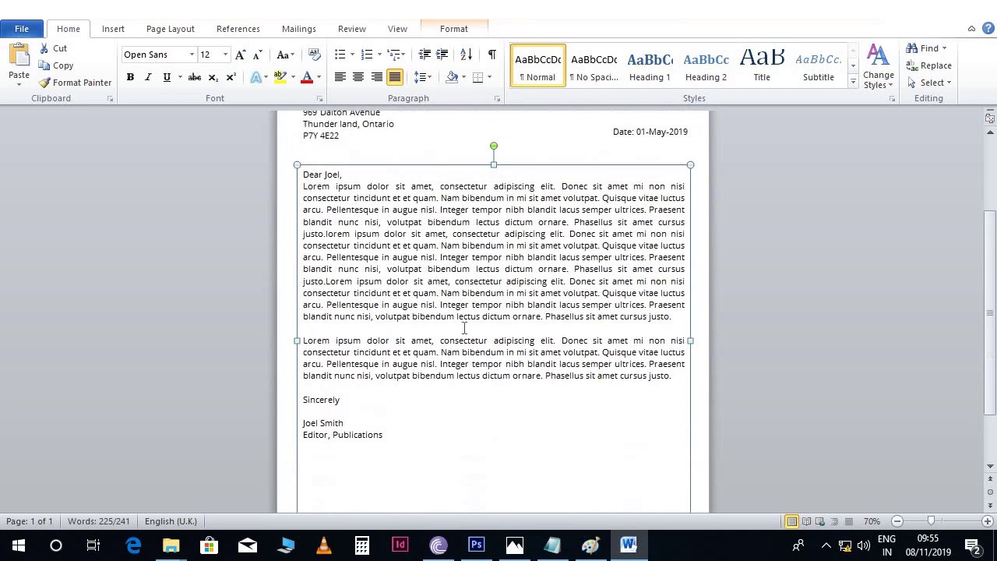
- Bold the salutation 'Dear Joel,' and add a blank line after it
drag(345, 175, 298, 176)
click(130, 77)
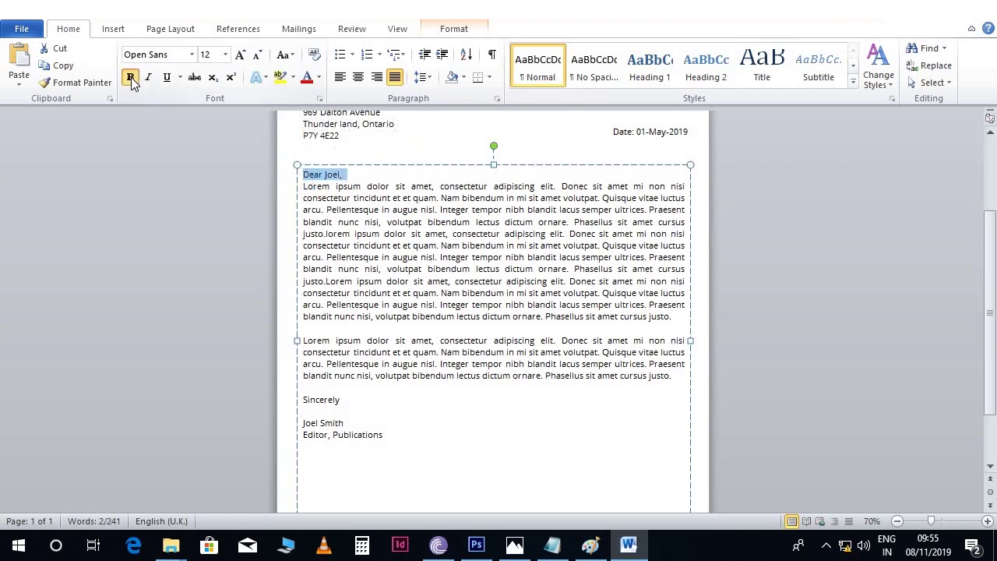
click(359, 175)
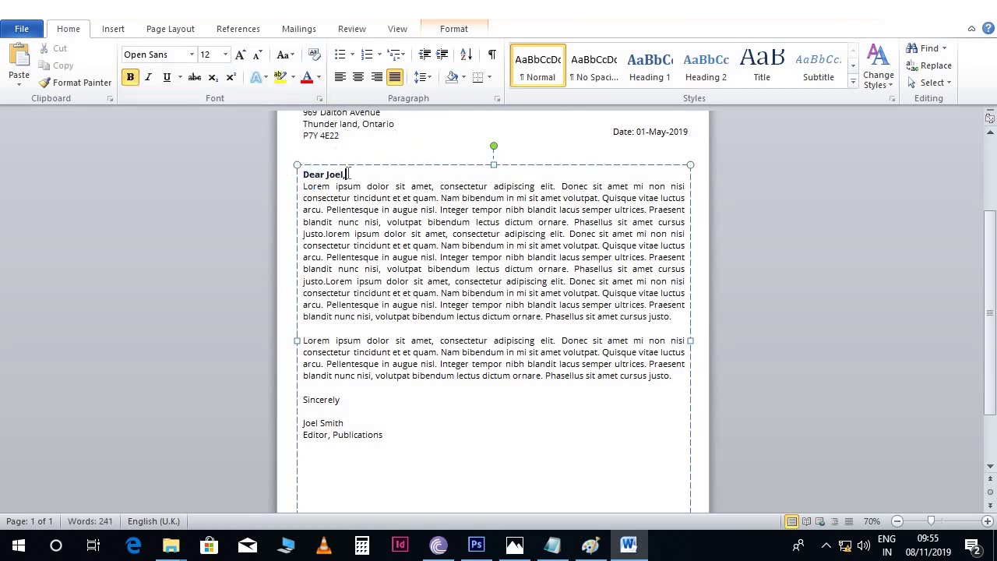
key(Return)
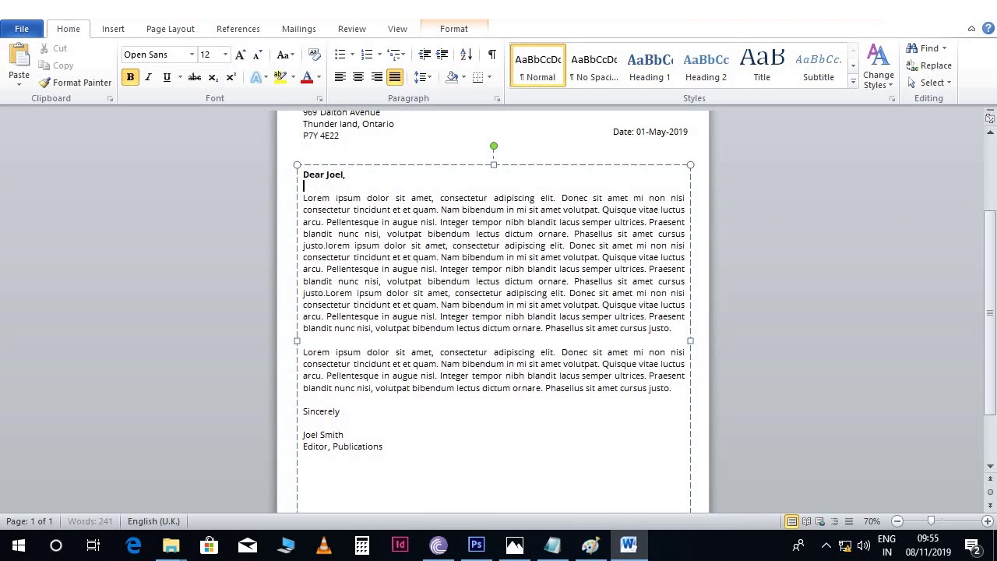
- Bold the signer's name and return to the top of the document
scroll(422, 259, down, 2)
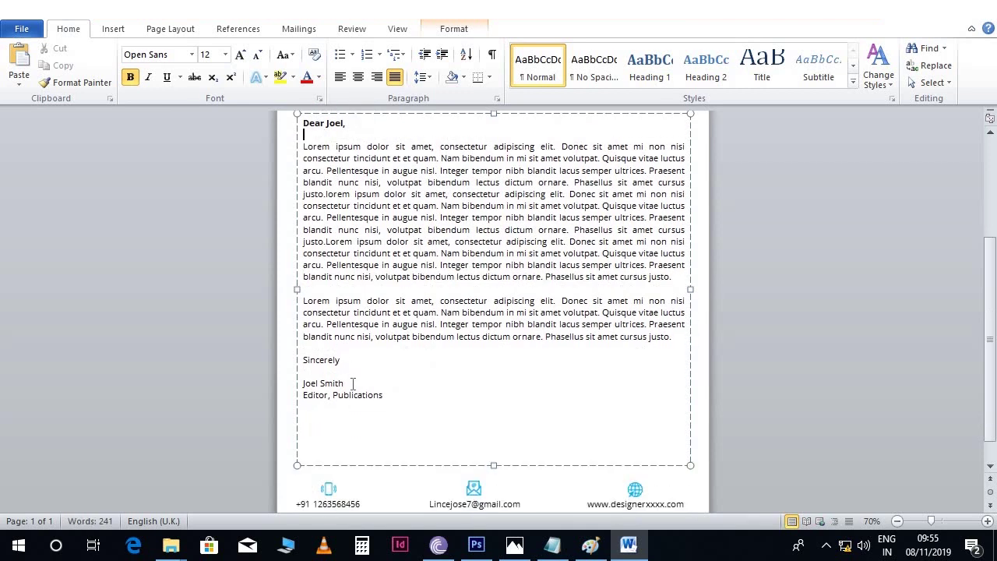
drag(298, 385, 347, 383)
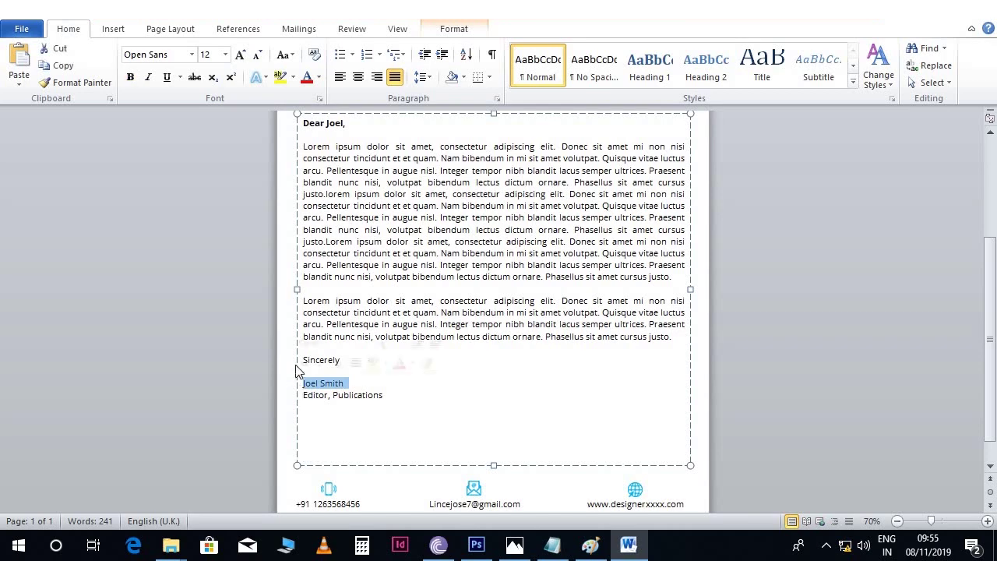
click(130, 77)
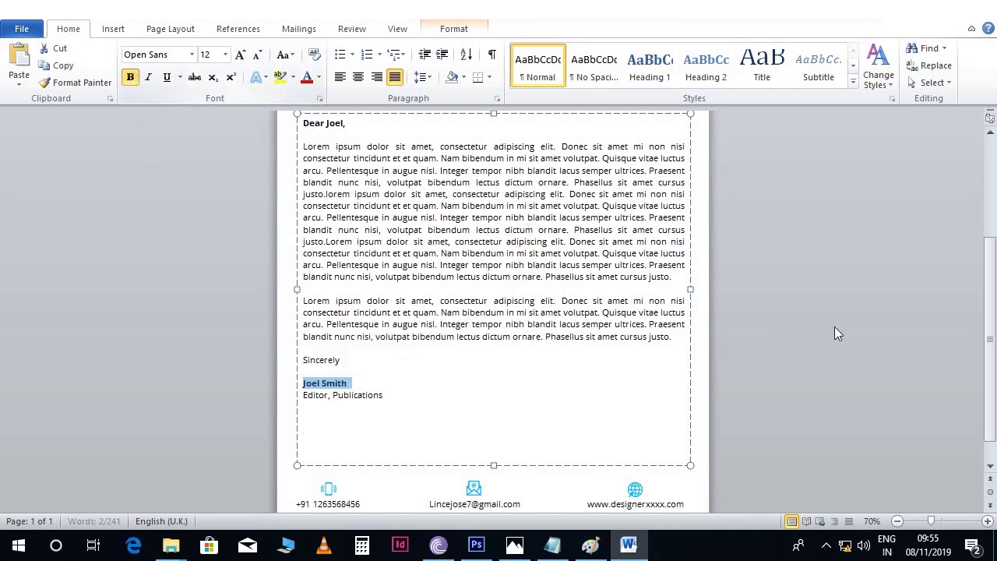
key(ctrl+Home)
scroll(796, 314, up, 1)
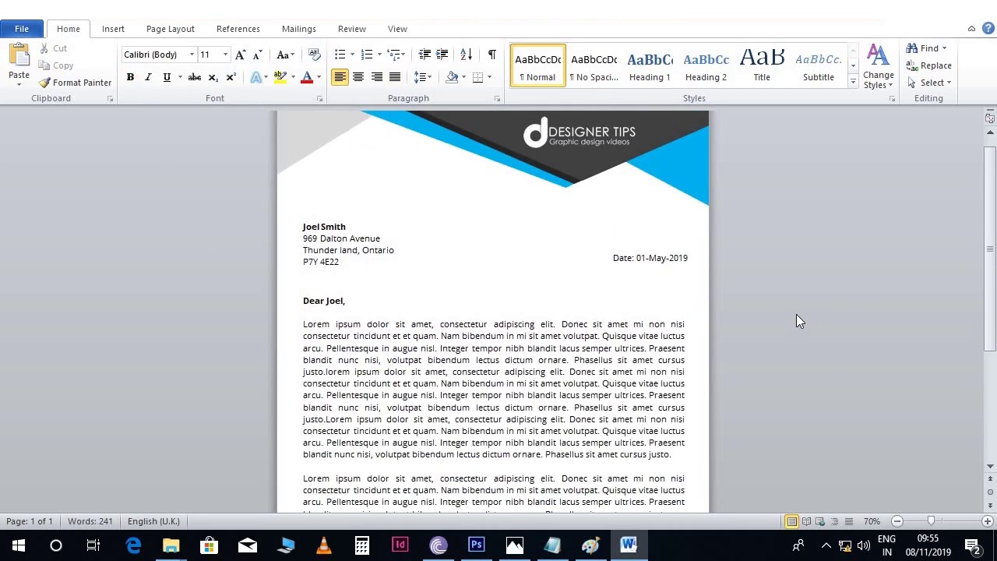
- Nudge the date text box slightly to the left
click(668, 259)
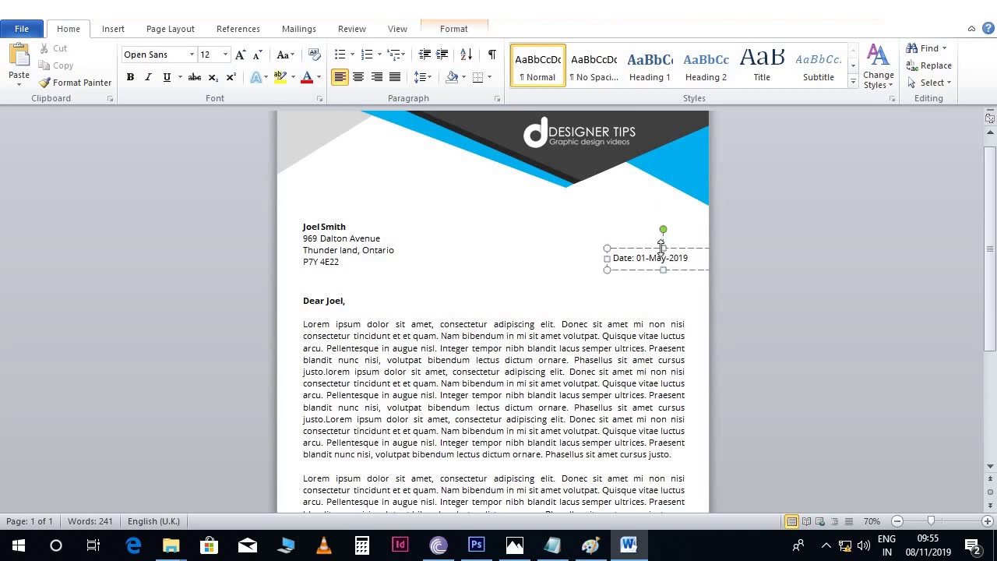
click(661, 248)
key(Left)
key(Left)
key(Left)
key(Left)
key(Escape)
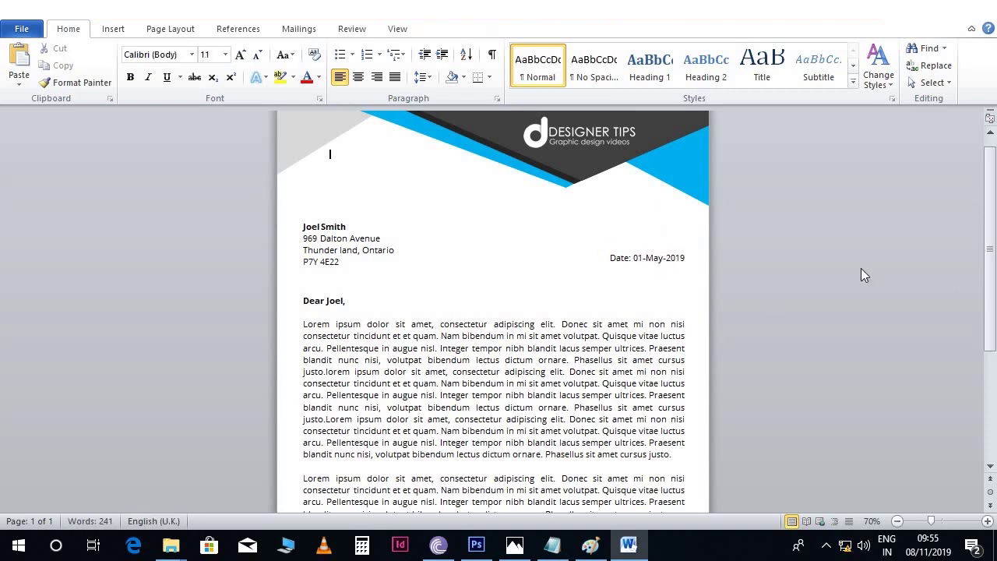
- Check the page layout, then show the File Info view listing 1 page and 241 words
scroll(860, 274, down, 1)
scroll(861, 275, down, 1)
scroll(861, 274, down, 2)
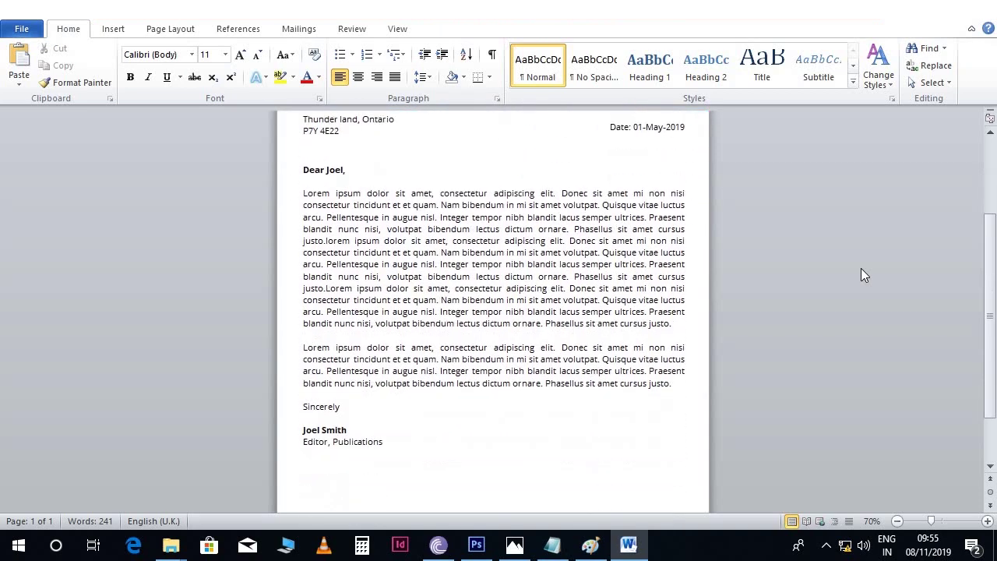
scroll(861, 274, down, 2)
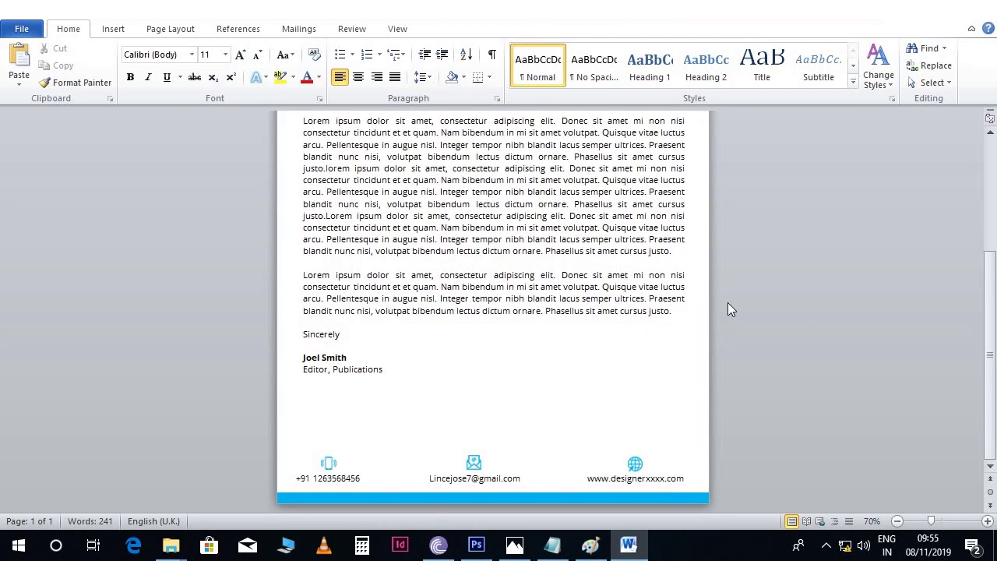
scroll(728, 309, up, 1)
scroll(727, 309, up, 4)
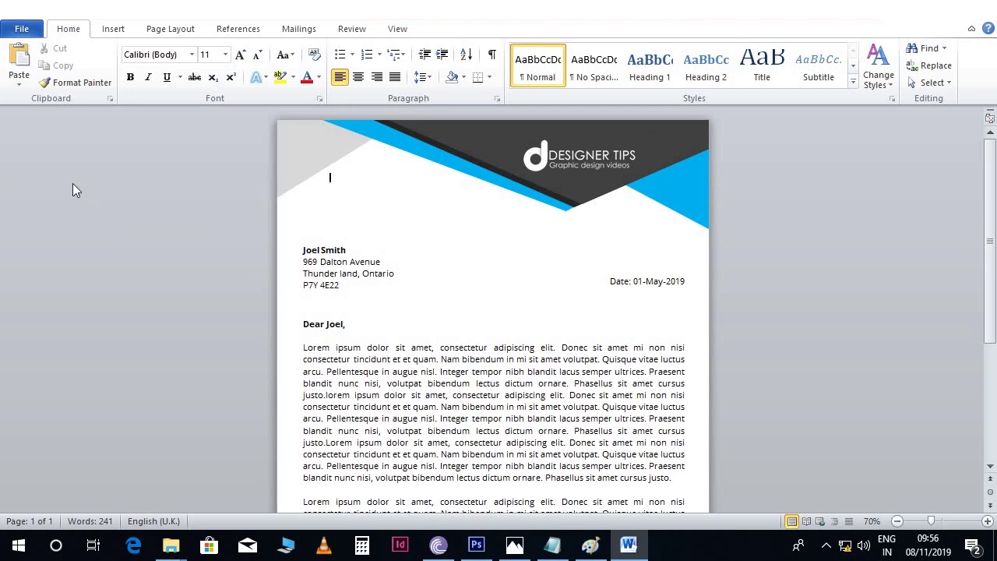
click(22, 31)
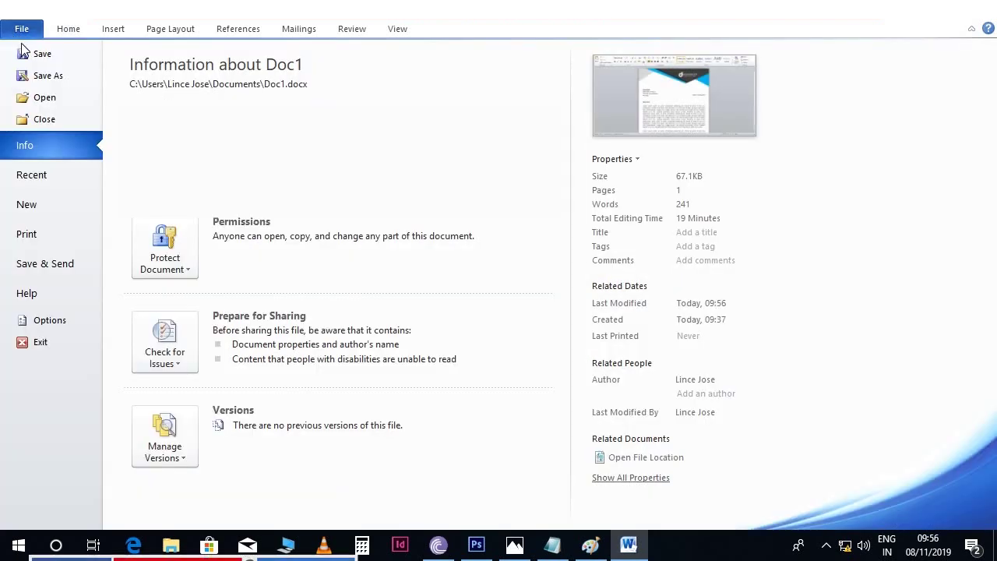
- Save the letter as the PDF Letterhead.pdf, then open it from its folder
click(41, 77)
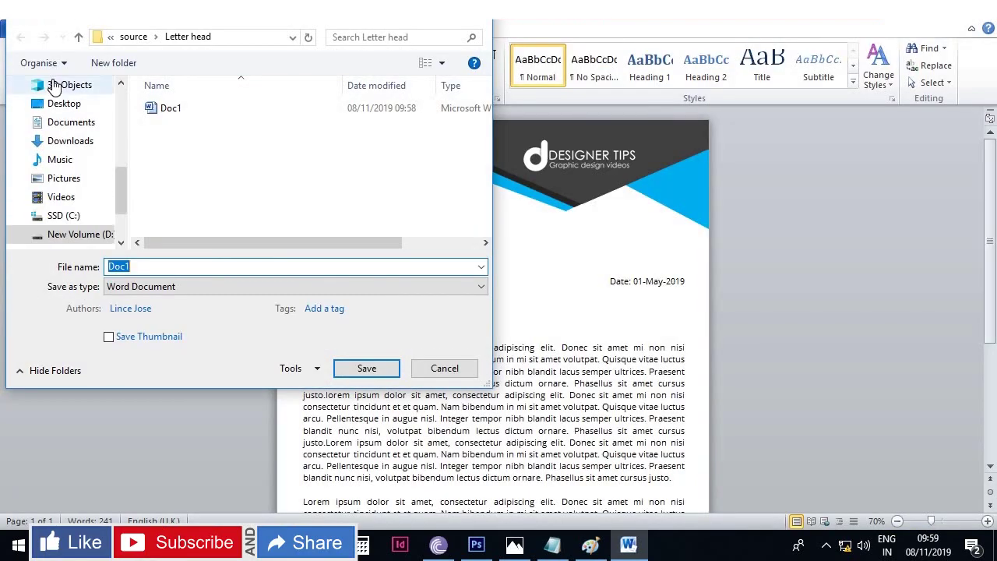
text(Letter)
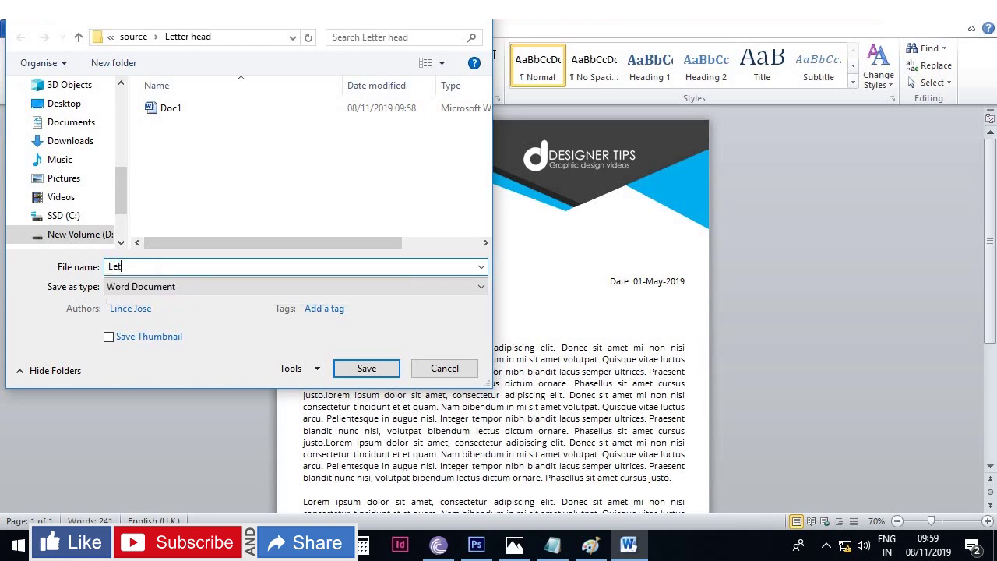
text(head)
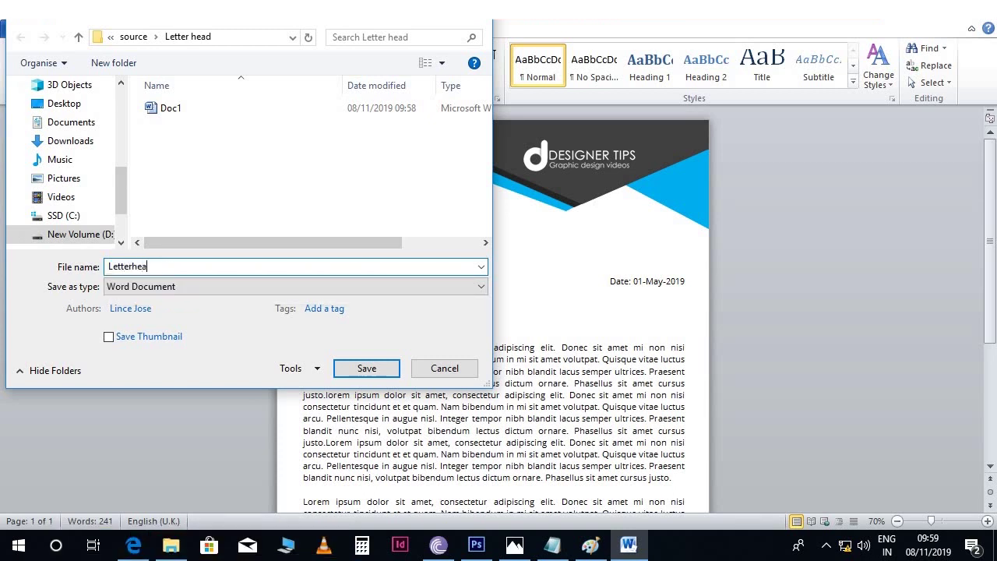
click(310, 287)
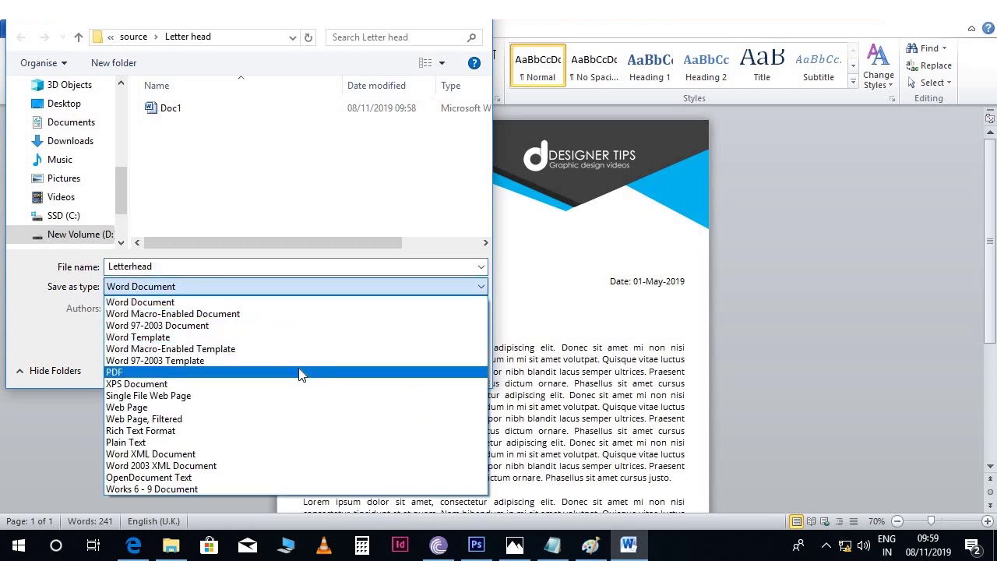
click(300, 372)
click(360, 410)
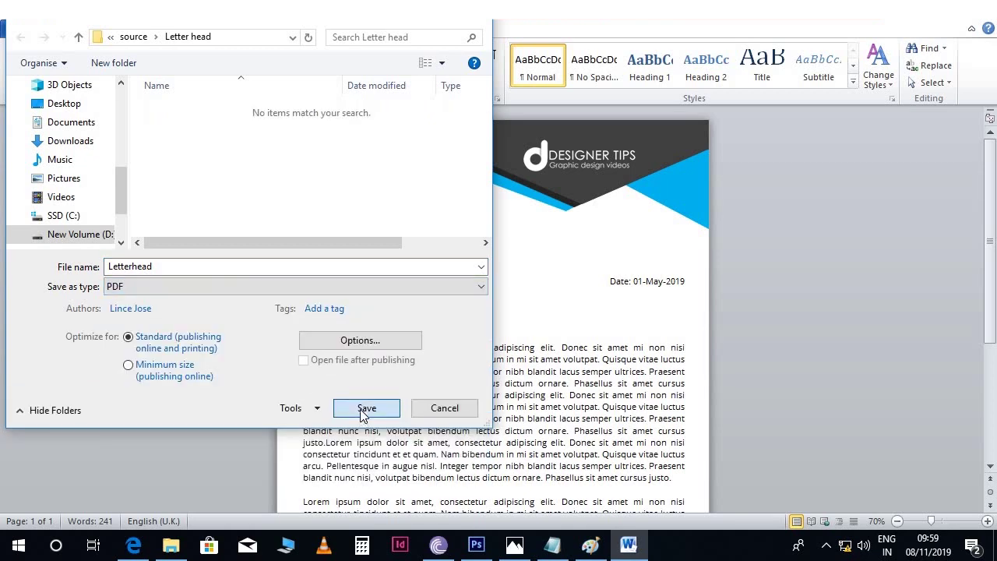
click(180, 533)
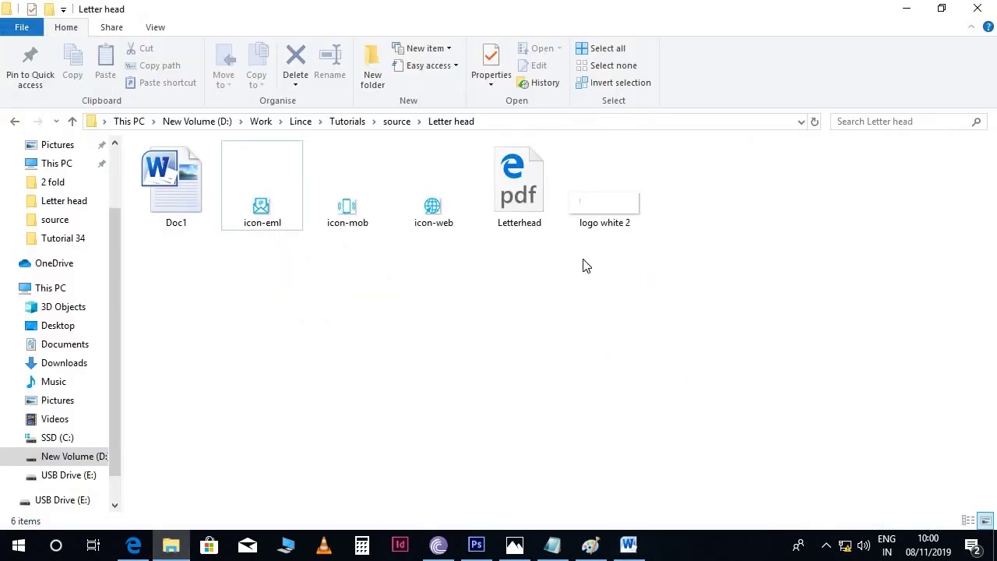
double_click(526, 183)
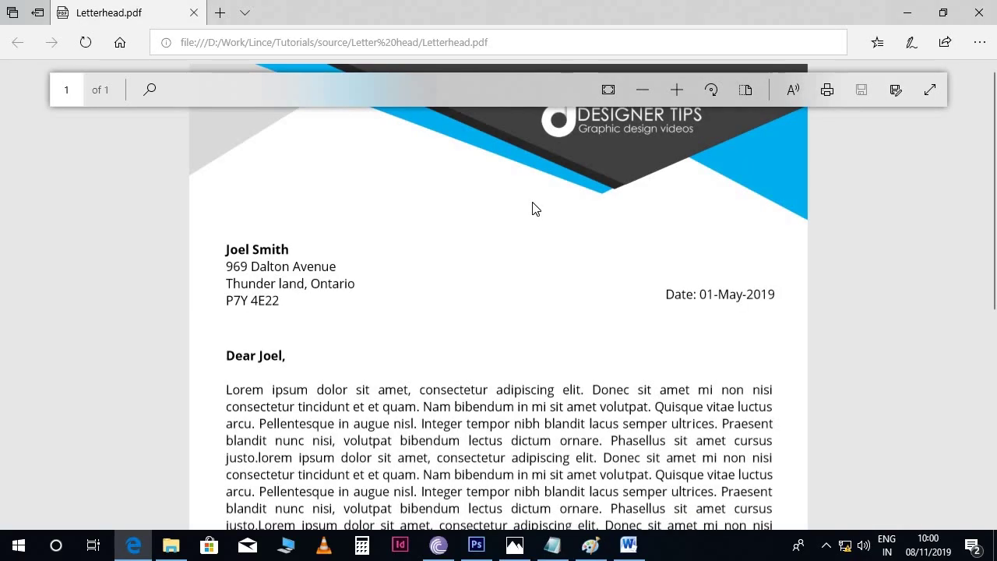
- Scroll through Letterhead.pdf in Edge to view the whole finished letter
scroll(535, 209, down, 5)
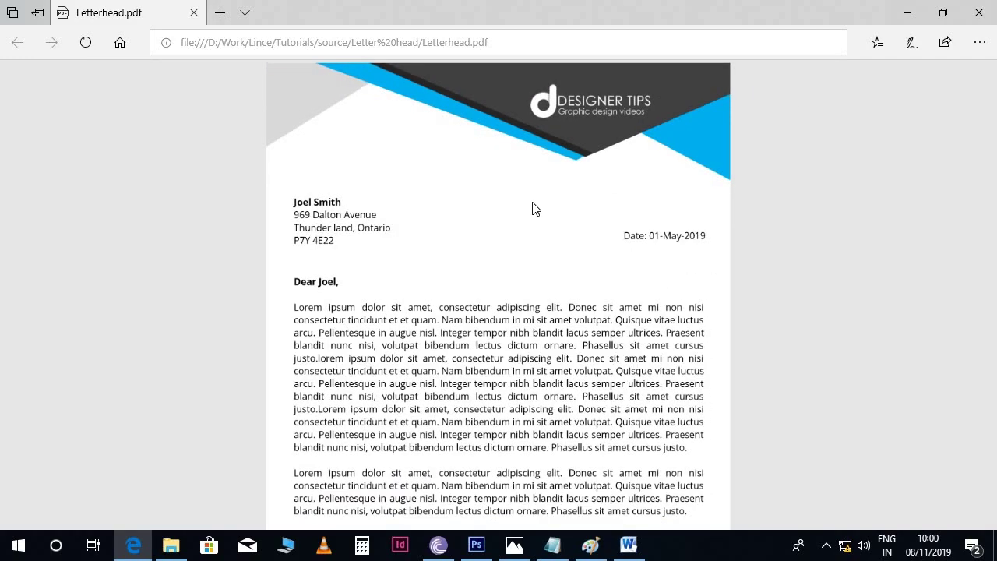